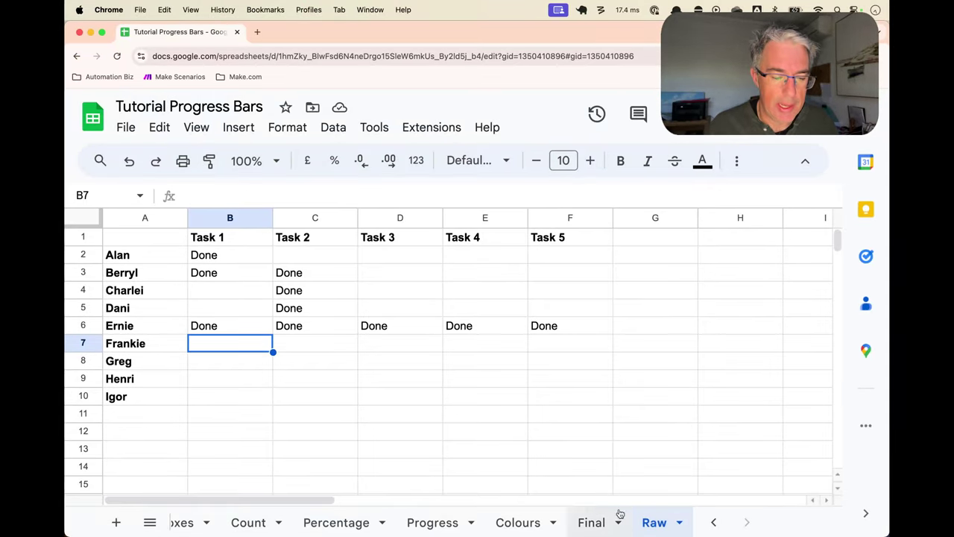
Compare the Raw sheet's task data with the finished Final sheet, examining its task checkboxes and progress bars
click(602, 524)
click(654, 522)
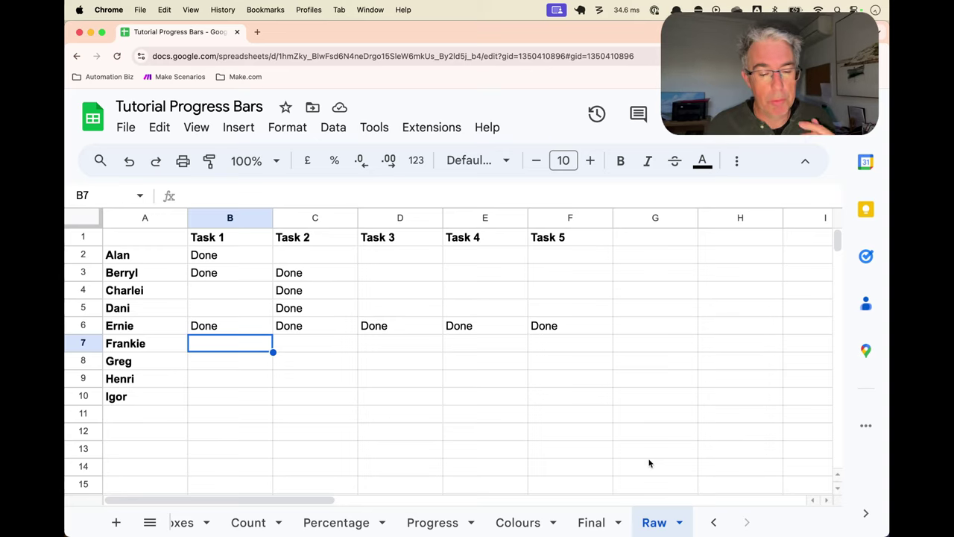
click(601, 519)
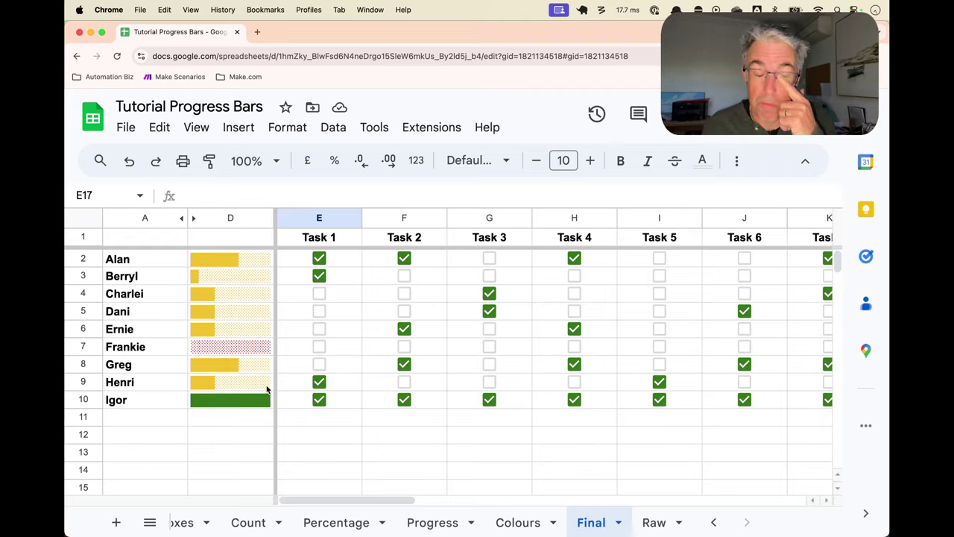
click(371, 400)
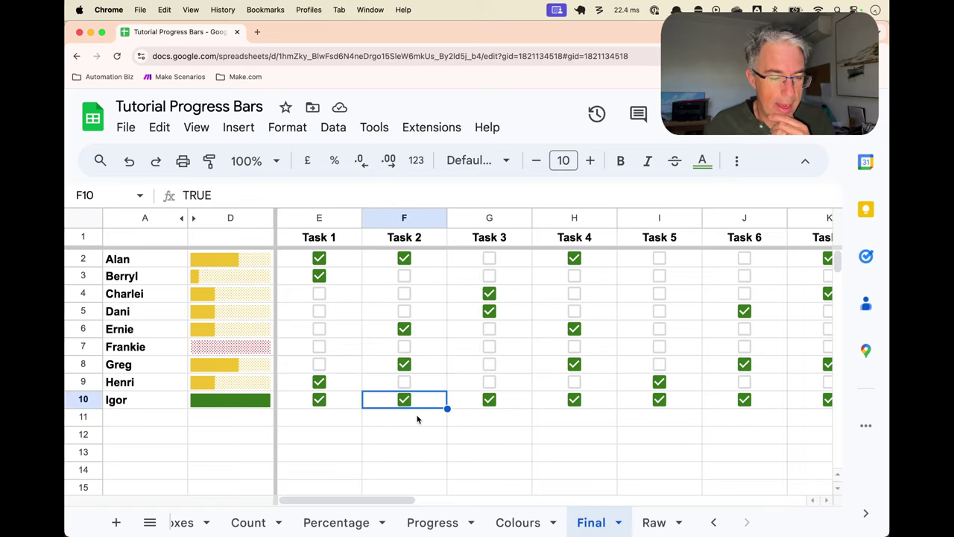
scroll(416, 420, right, 2)
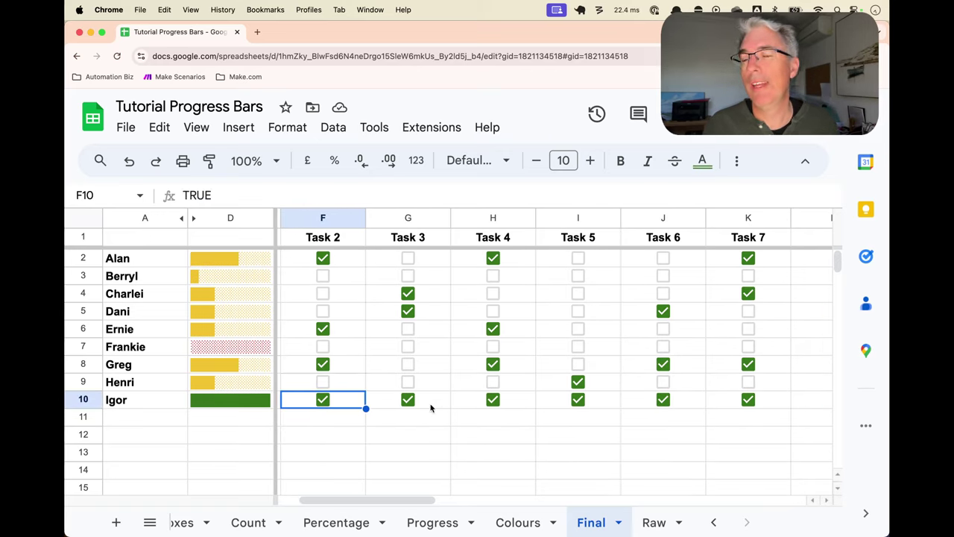
scroll(458, 389, left, 2)
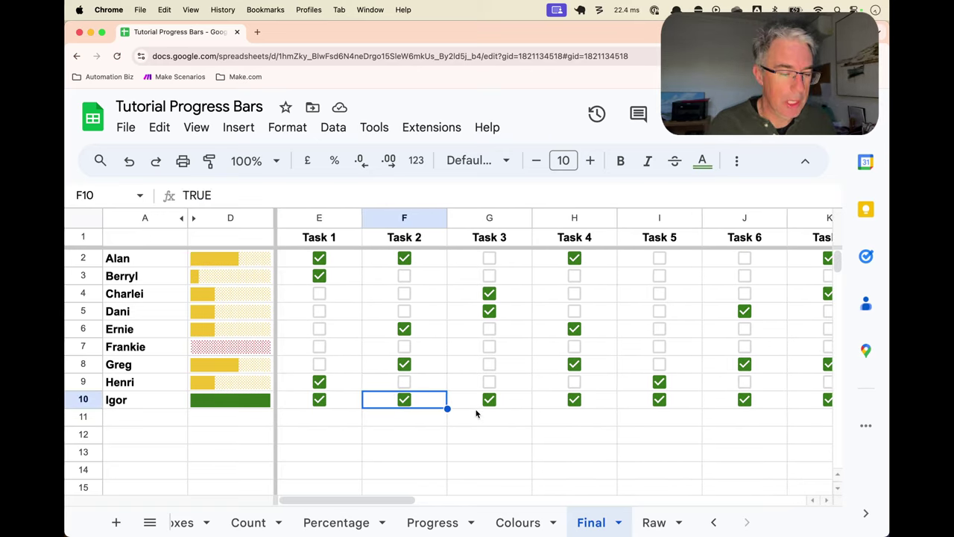
Tick the task checkboxes in cells F5, E5, E6, E7 and E8 on the Final sheet
click(406, 311)
click(338, 316)
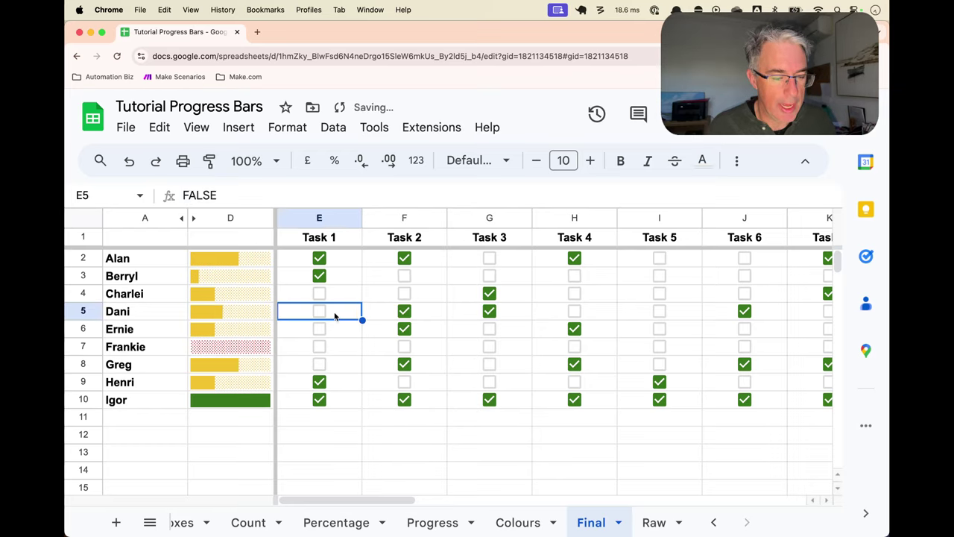
click(322, 312)
click(320, 329)
click(319, 347)
click(319, 364)
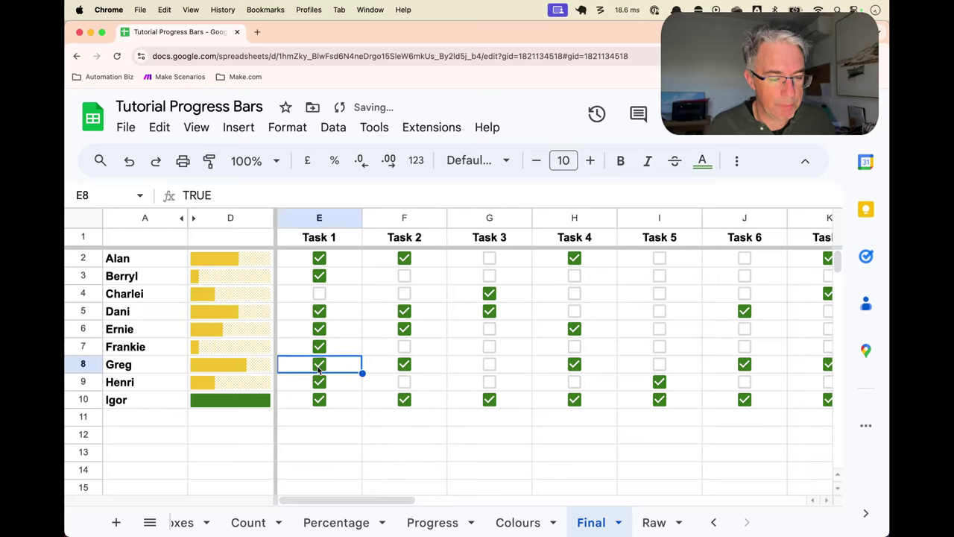
Clear the checkboxes in F10 and E7, and tick the one in E4 on the Final sheet
click(402, 401)
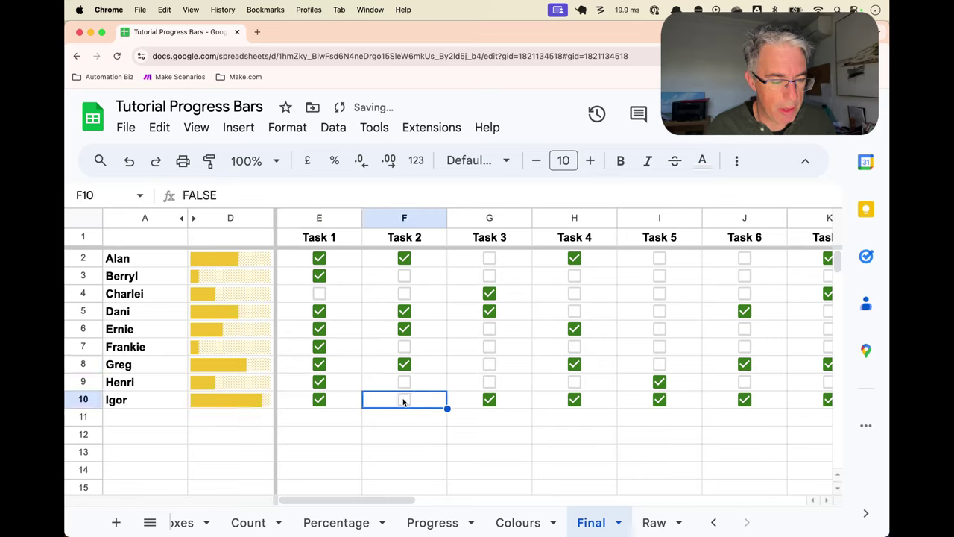
click(319, 347)
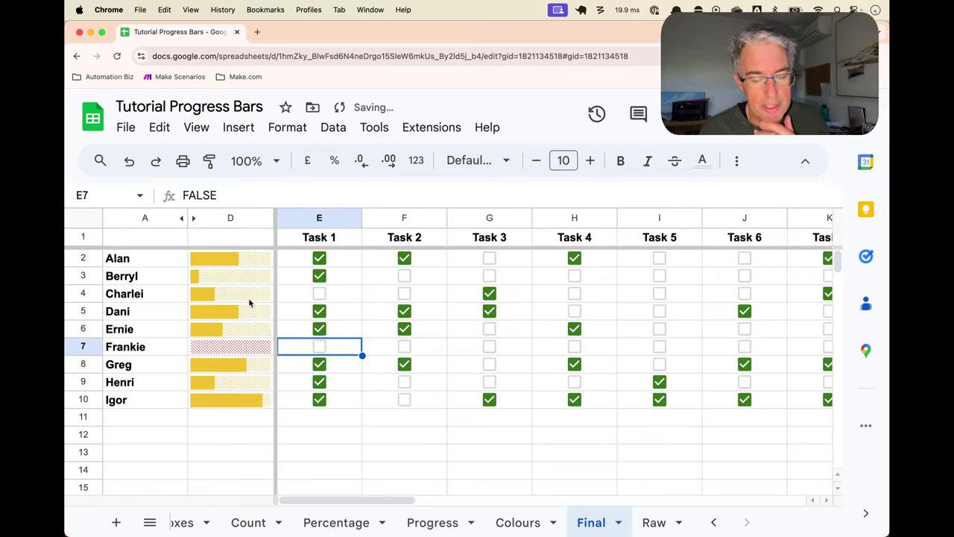
click(319, 293)
Review the Final sheet's progress bars against the starting data on the Raw sheet
scroll(306, 350, down, 1)
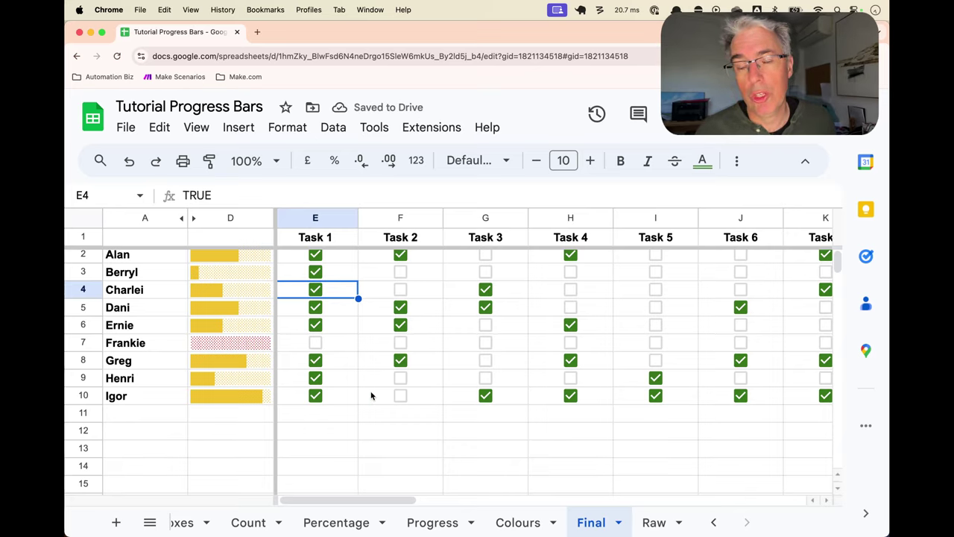
scroll(263, 298, up, 1)
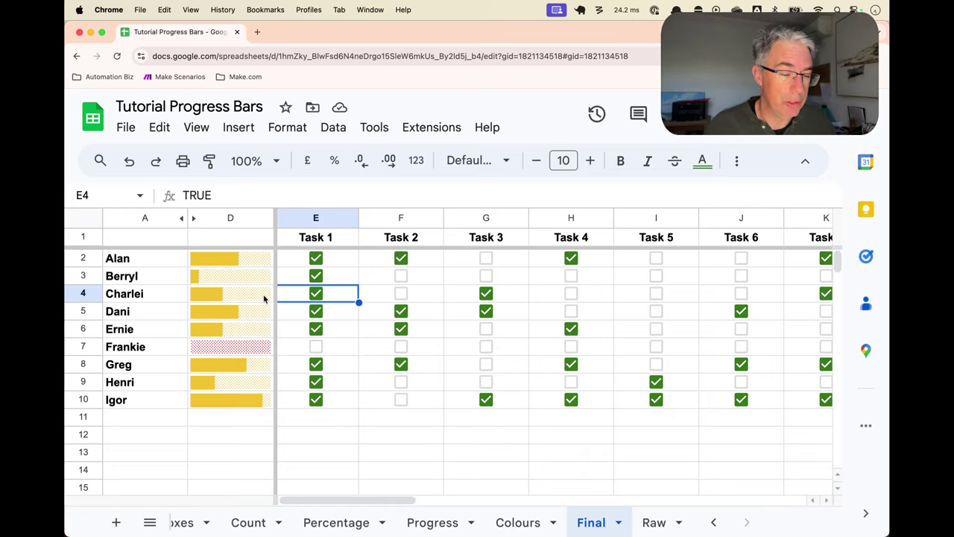
click(654, 522)
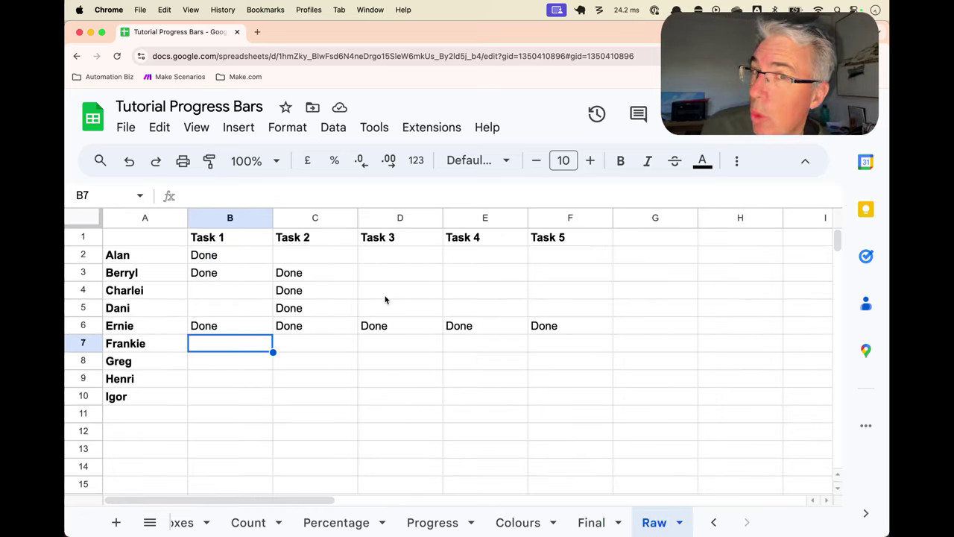
click(600, 522)
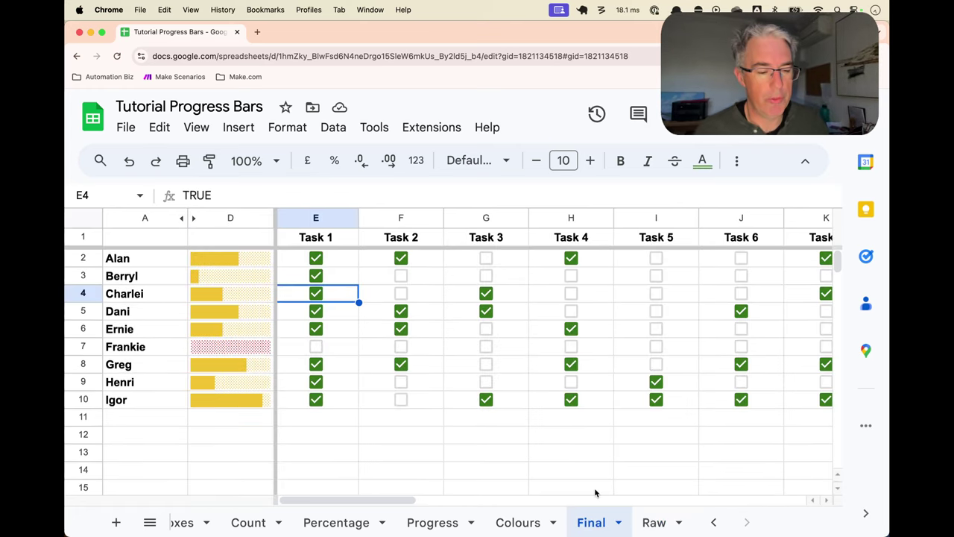
Duplicate the Raw sheet and rename the copy as Tutorial
click(653, 523)
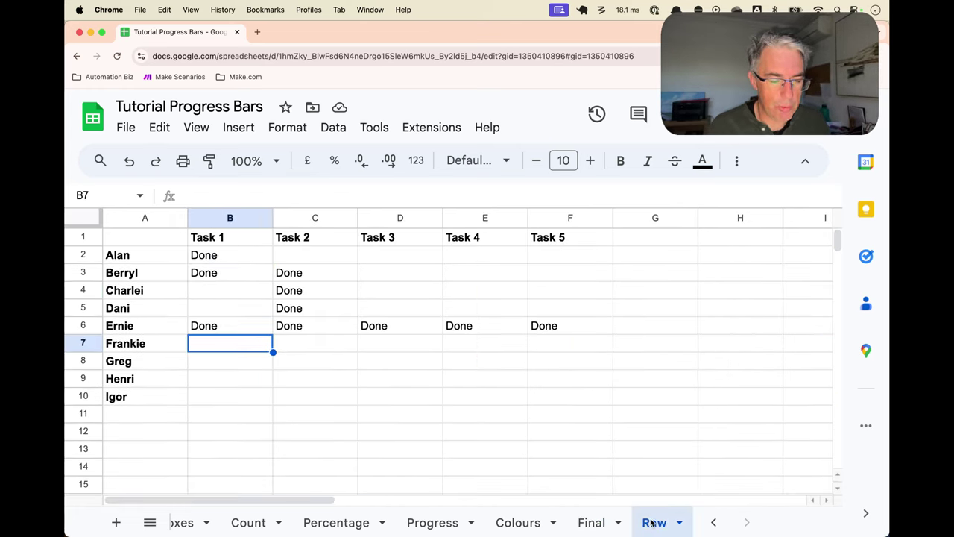
right_click(653, 523)
click(668, 256)
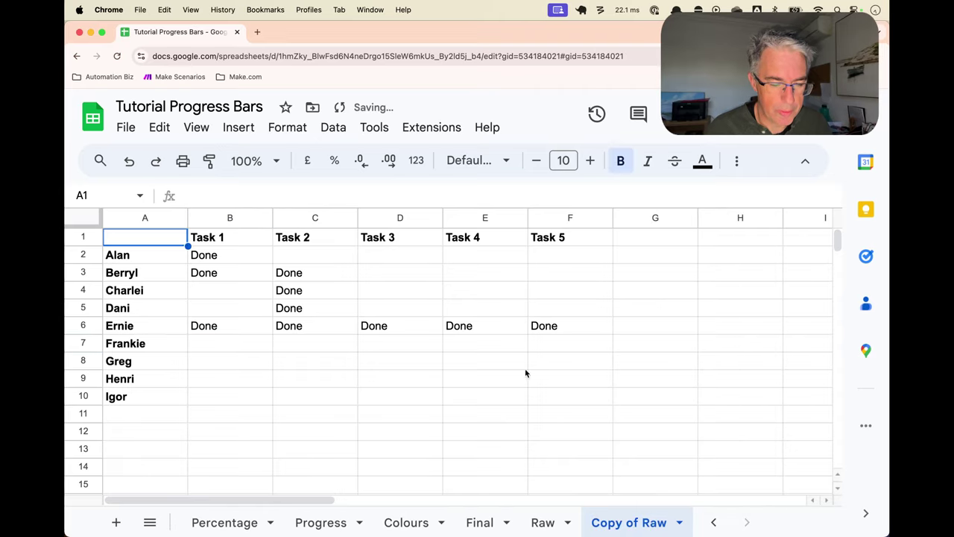
double_click(638, 522)
text(T)
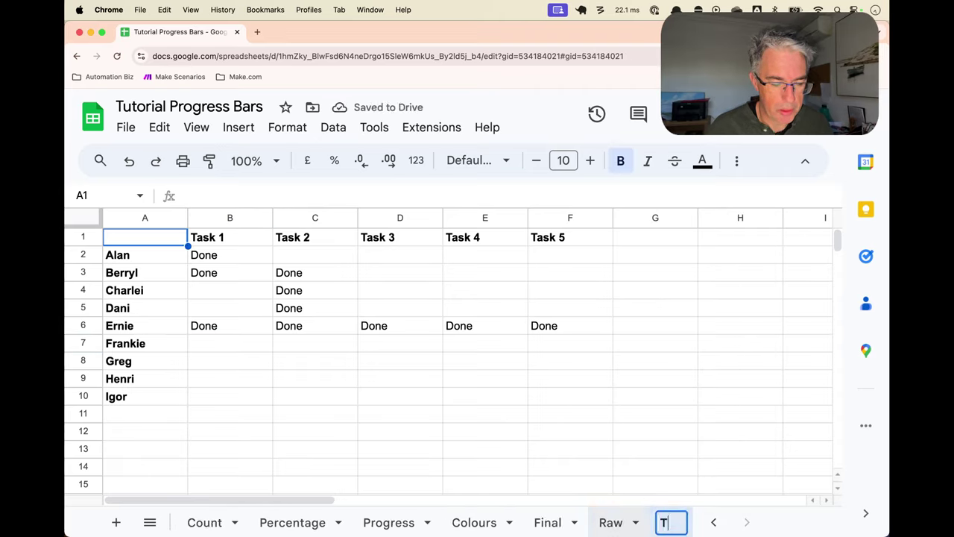
text(utorial)
key(Return)
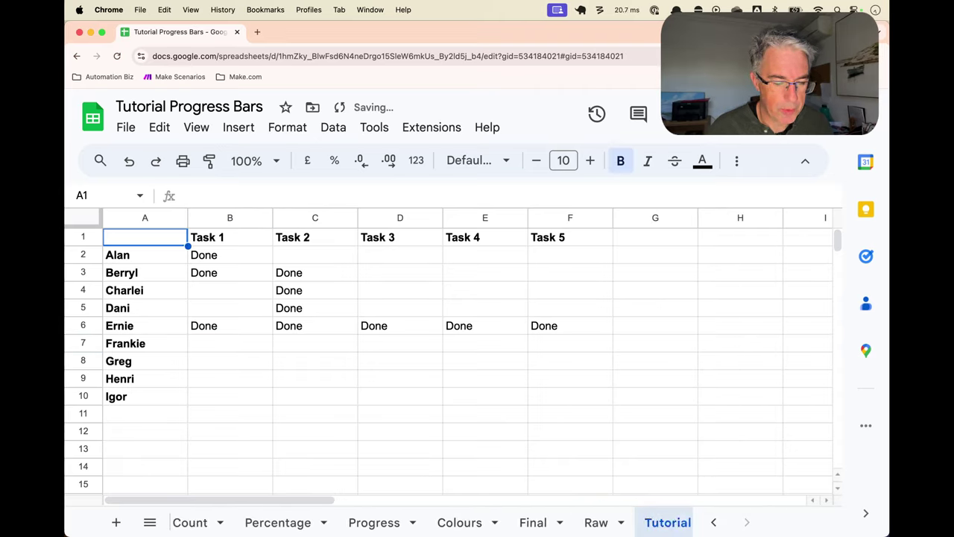
click(235, 257)
shift+click(557, 398)
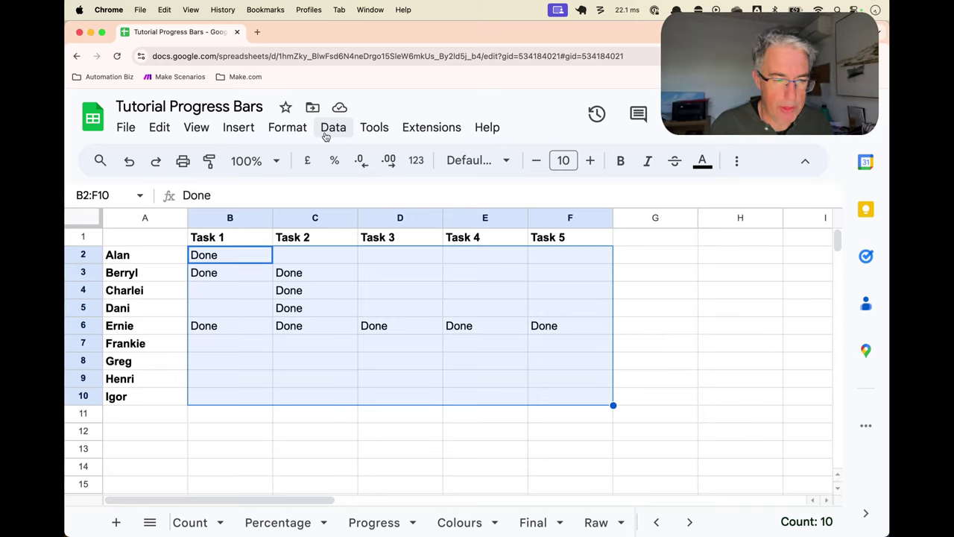
click(375, 127)
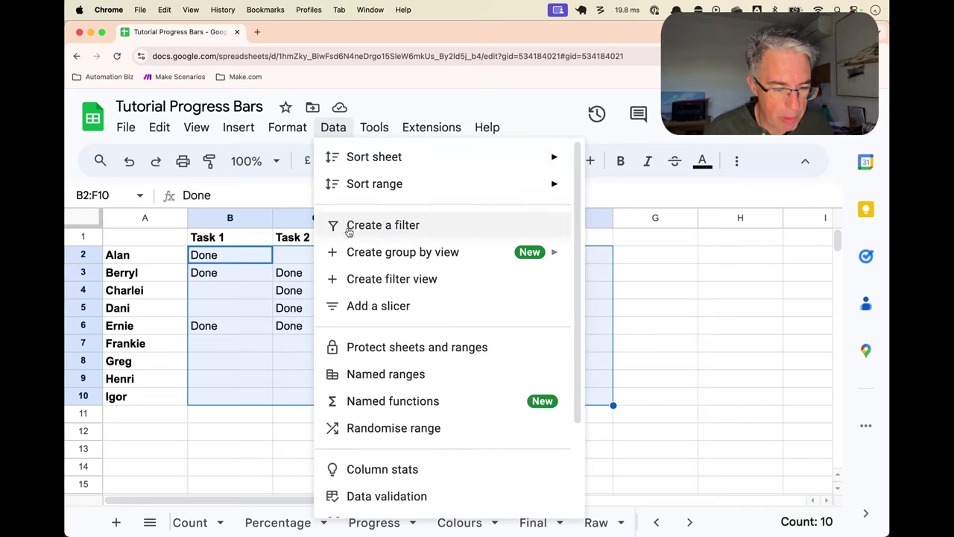
click(278, 365)
click(288, 414)
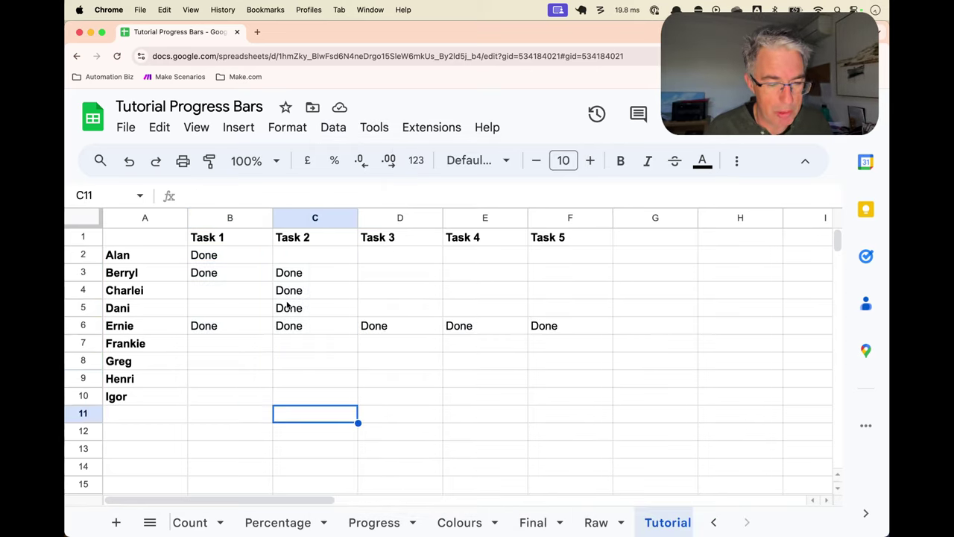
click(243, 129)
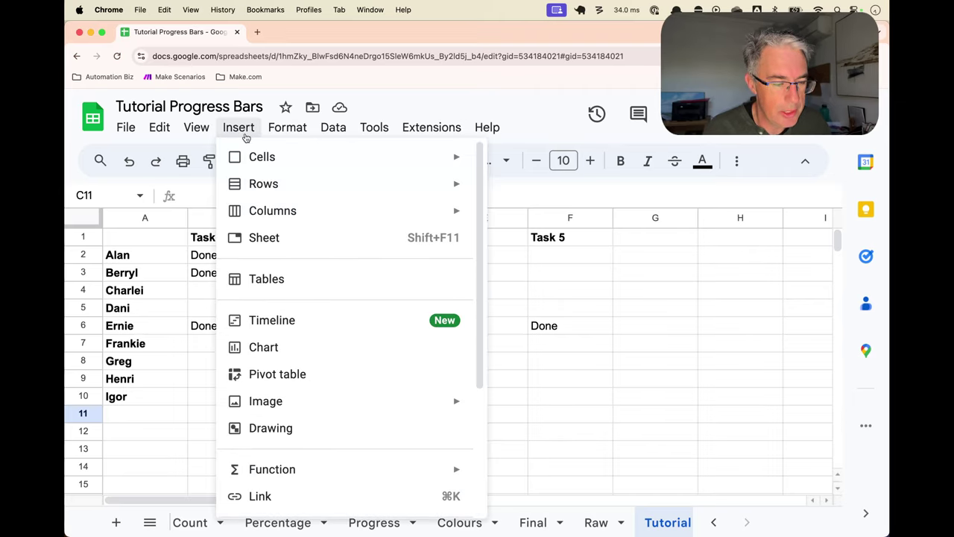
click(240, 129)
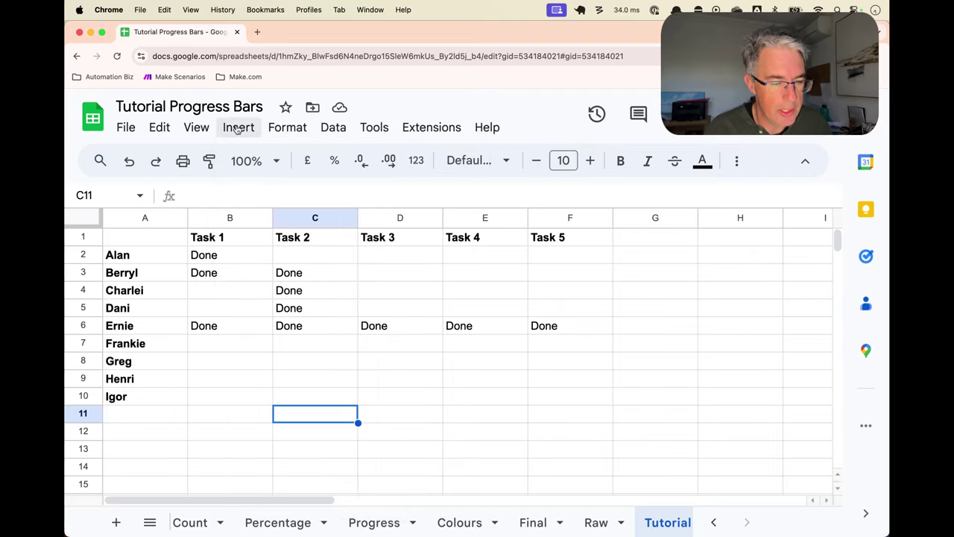
Insert tick boxes in the empty cells G2:G10 beside the Task 5 column
click(660, 254)
shift+click(648, 400)
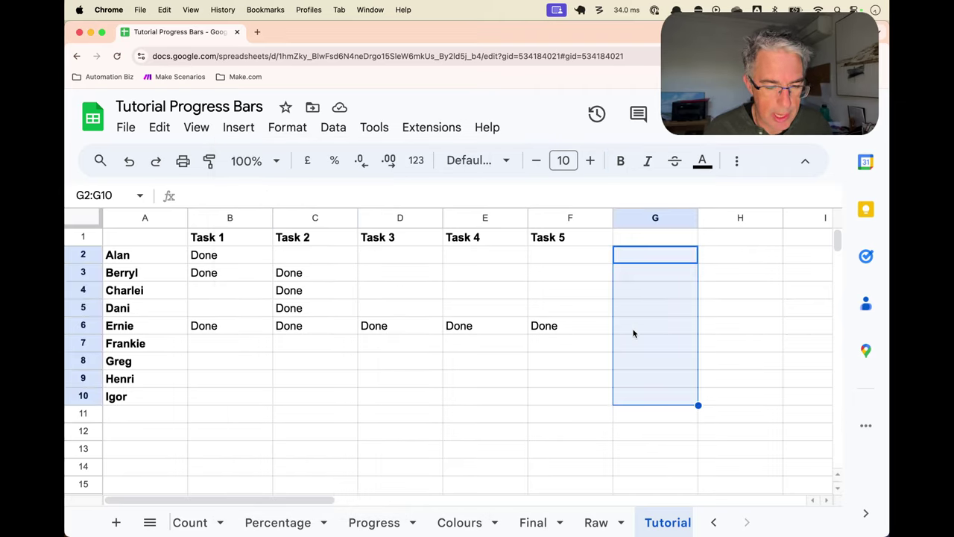
click(239, 128)
scroll(298, 311, down, 5)
click(290, 357)
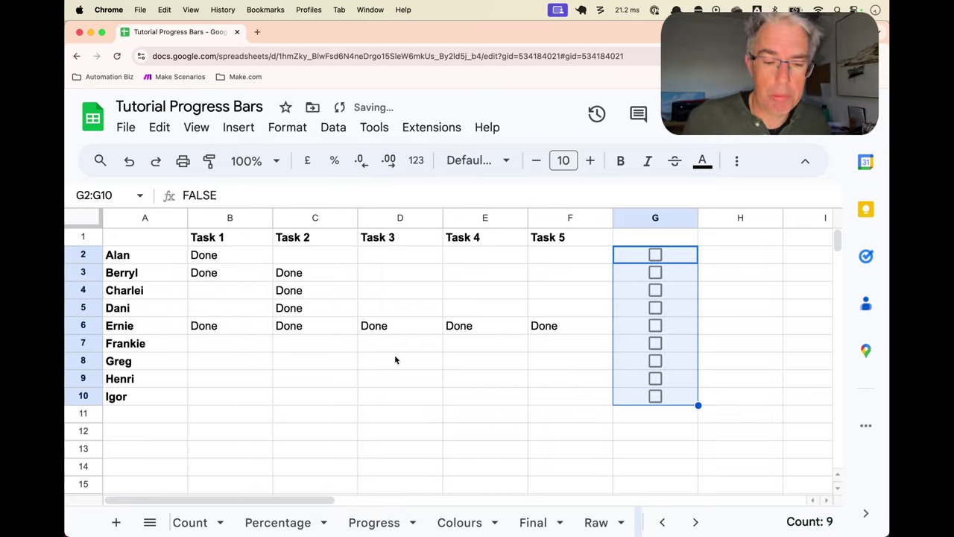
Toggle the tick box in G2 to test its TRUE and FALSE values, and delete the tick boxes in G3:G10
click(677, 256)
key(Return)
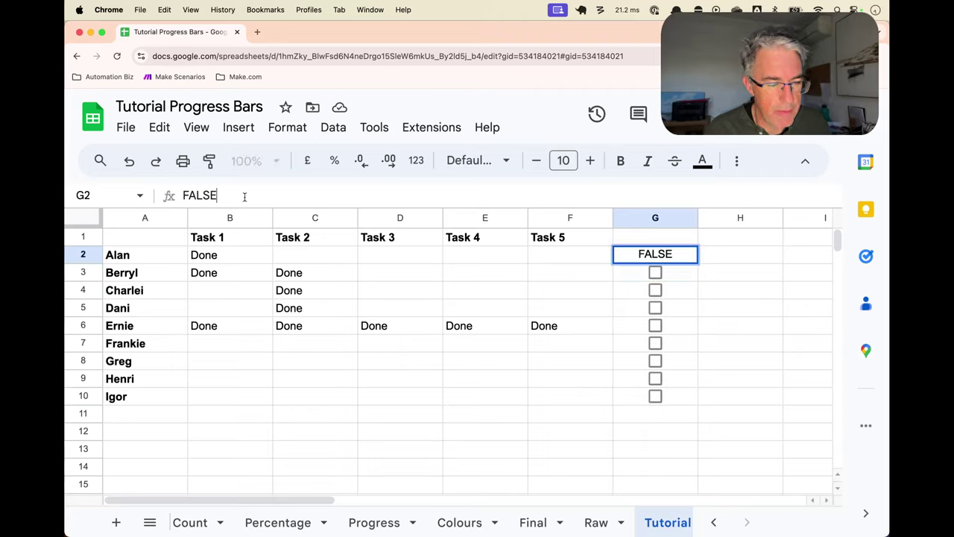
click(673, 274)
click(671, 258)
click(660, 257)
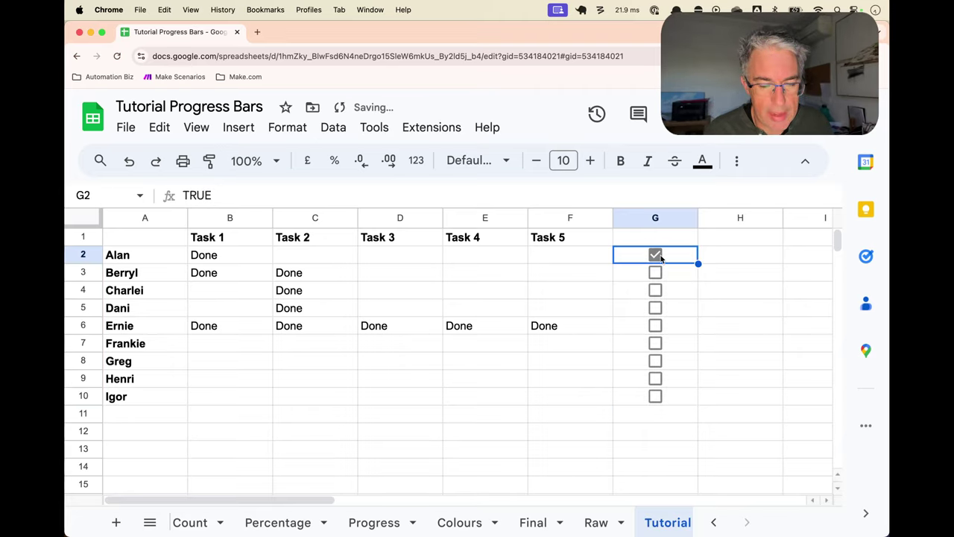
click(656, 255)
click(655, 255)
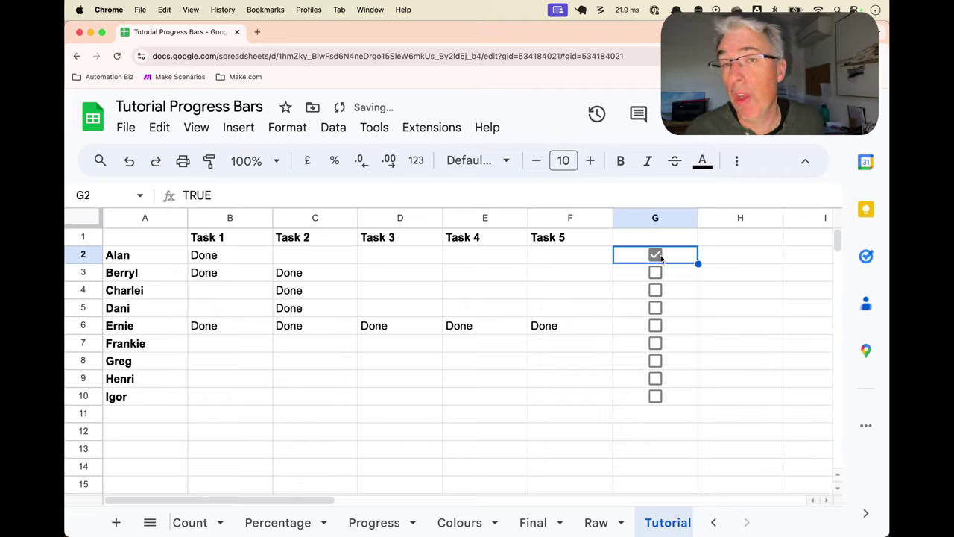
click(655, 255)
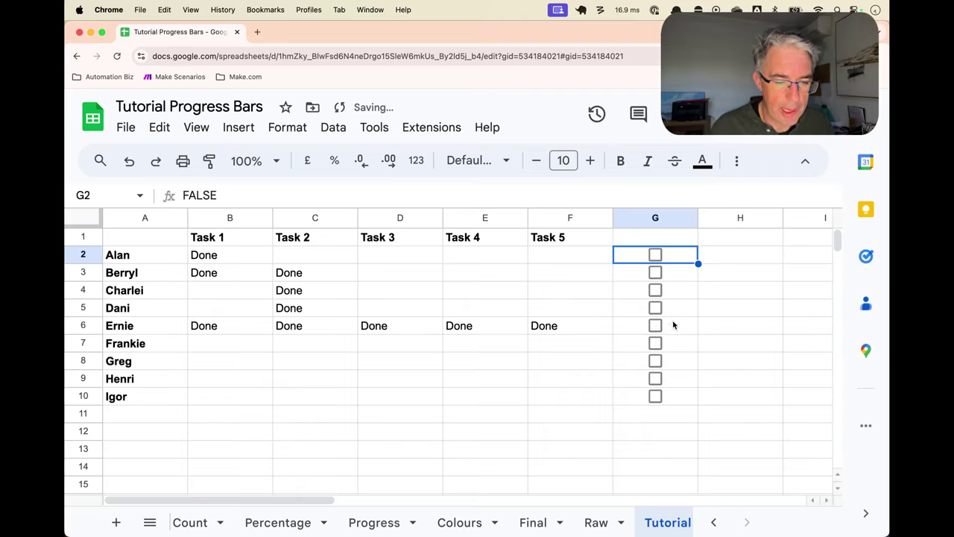
drag(678, 275, 682, 400)
key(Delete)
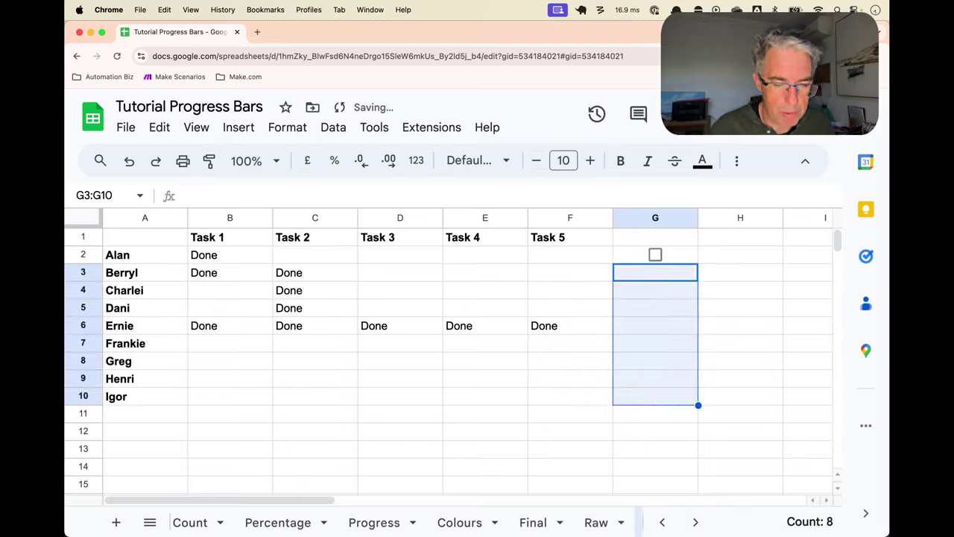
Open the data validation rules with task cells B2:F10 selected and remove the existing tick box rule on G2
click(199, 258)
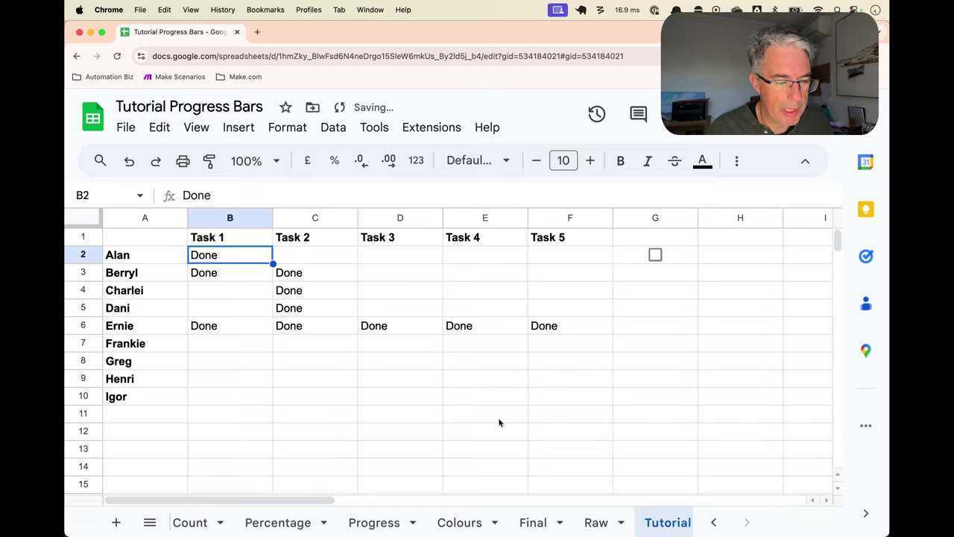
shift+click(554, 396)
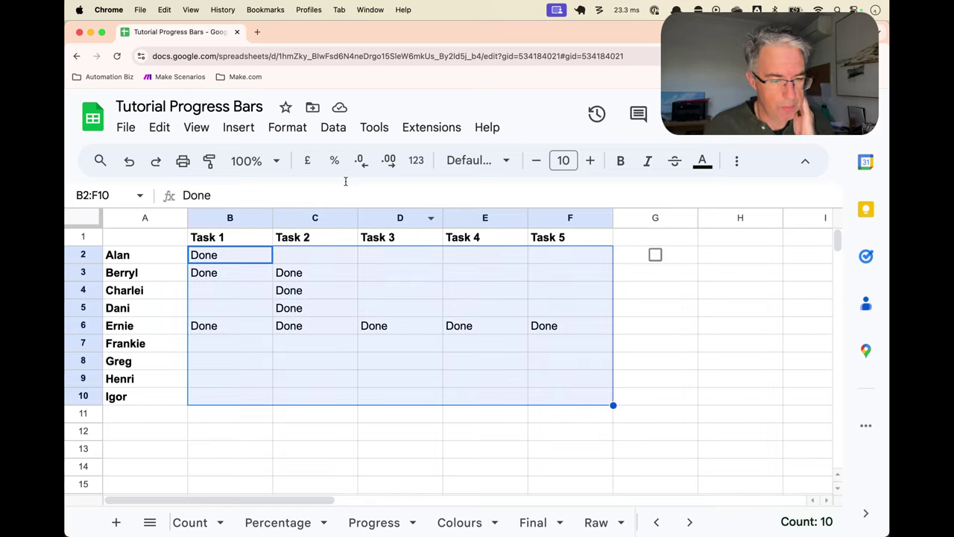
click(328, 130)
scroll(330, 373, down, 3)
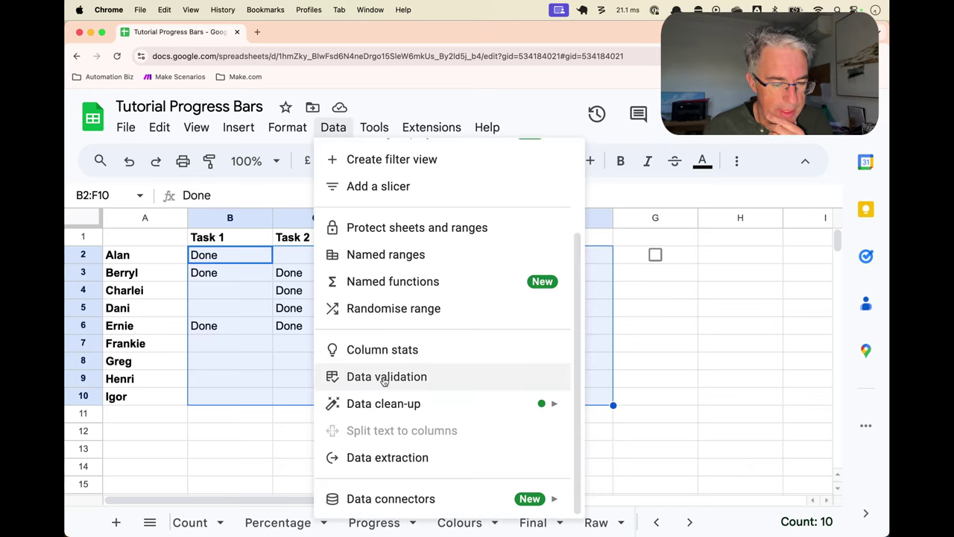
click(385, 378)
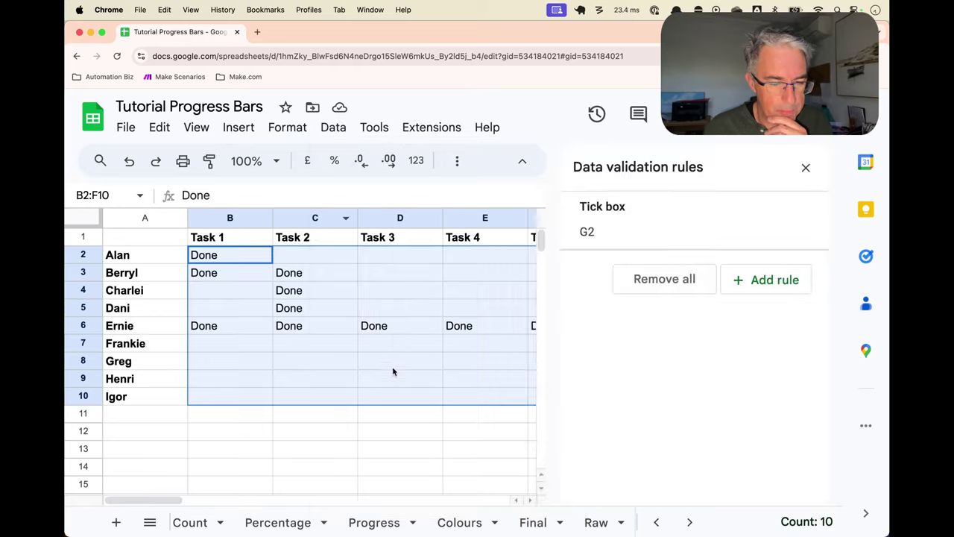
click(709, 227)
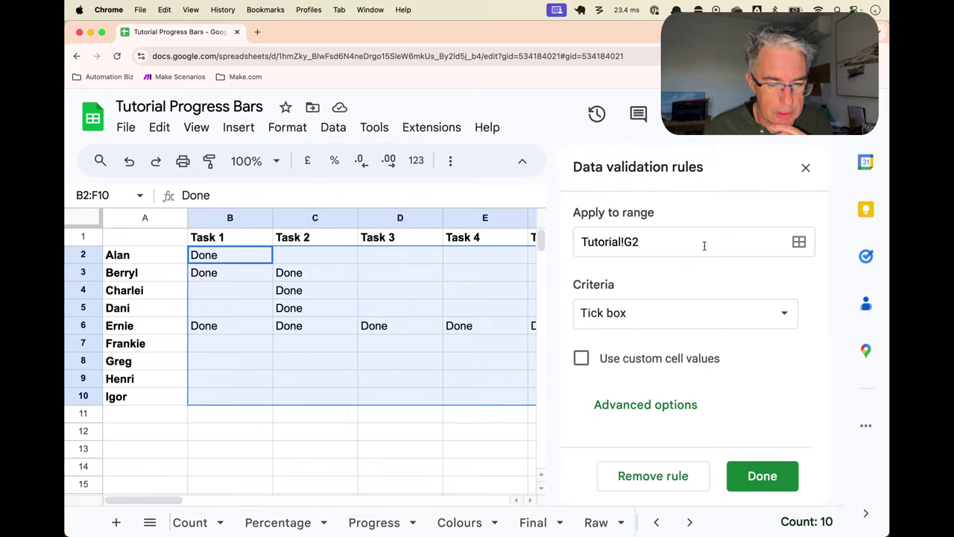
click(685, 474)
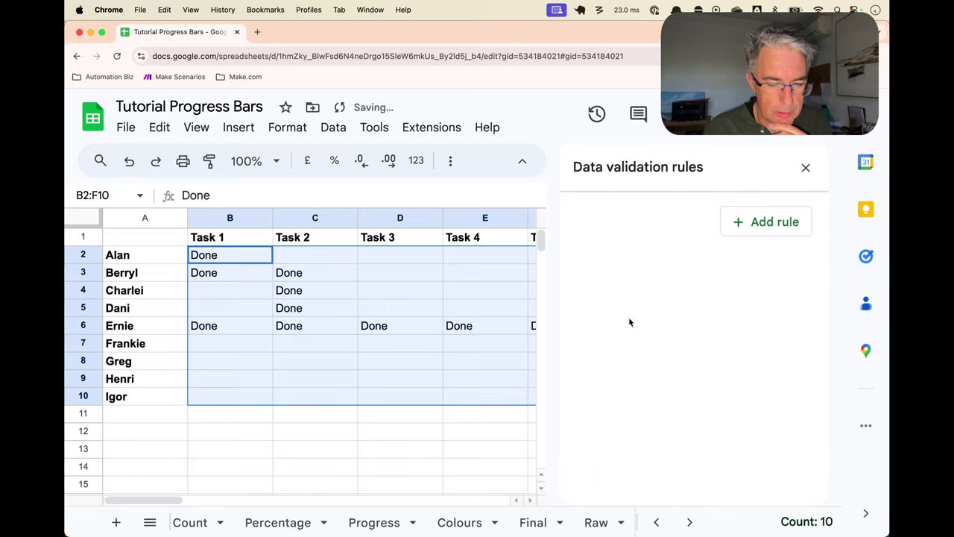
Add a data validation rule to task cells B2:F10 with Tick box as its criteria
click(756, 234)
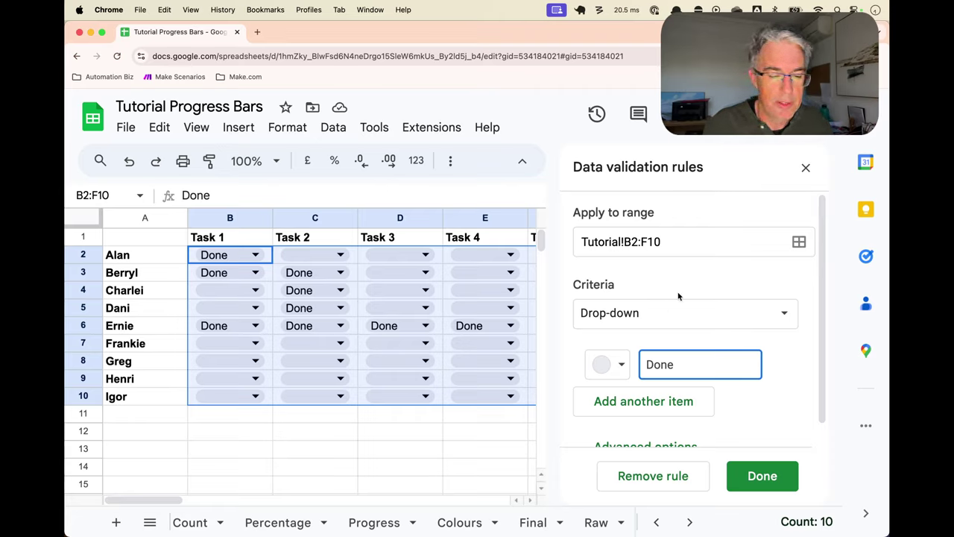
click(663, 309)
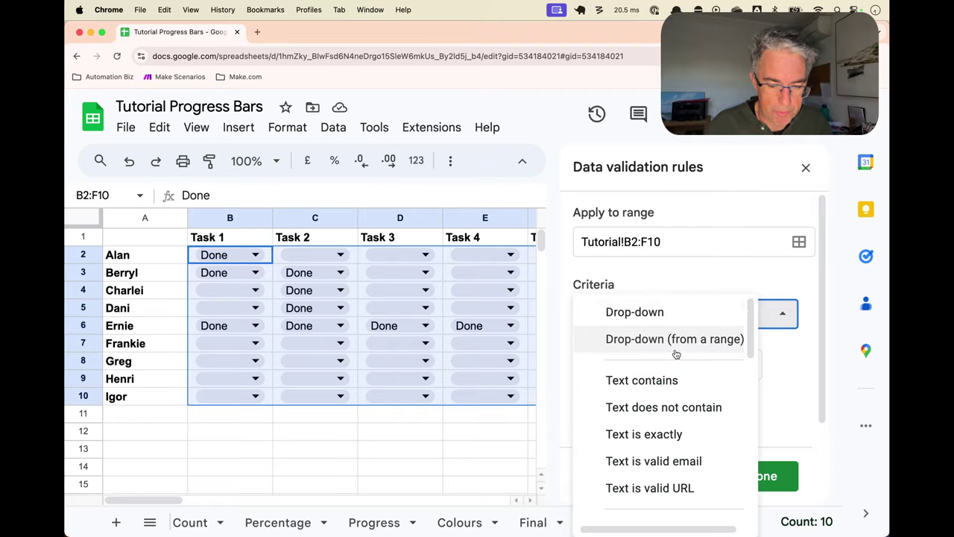
scroll(675, 354, down, 10)
scroll(675, 353, down, 5)
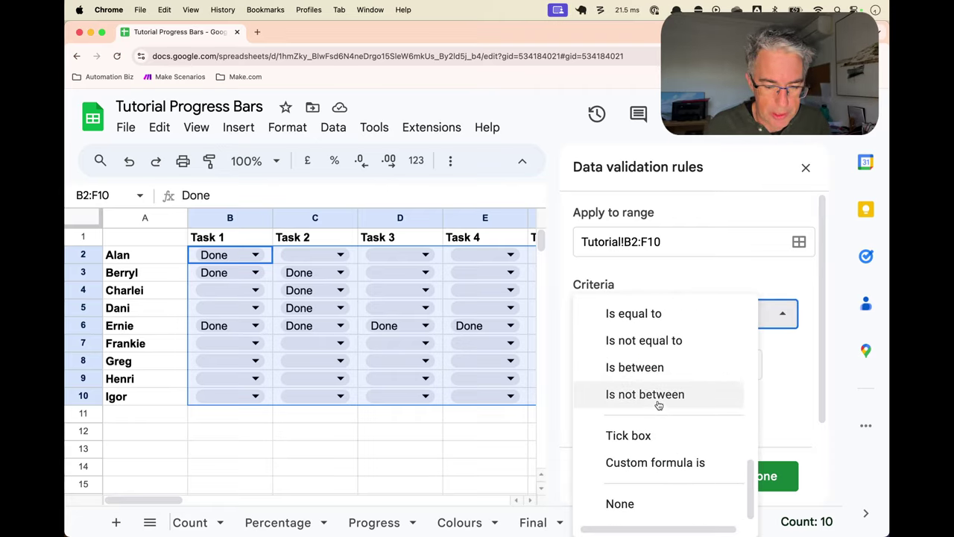
click(654, 436)
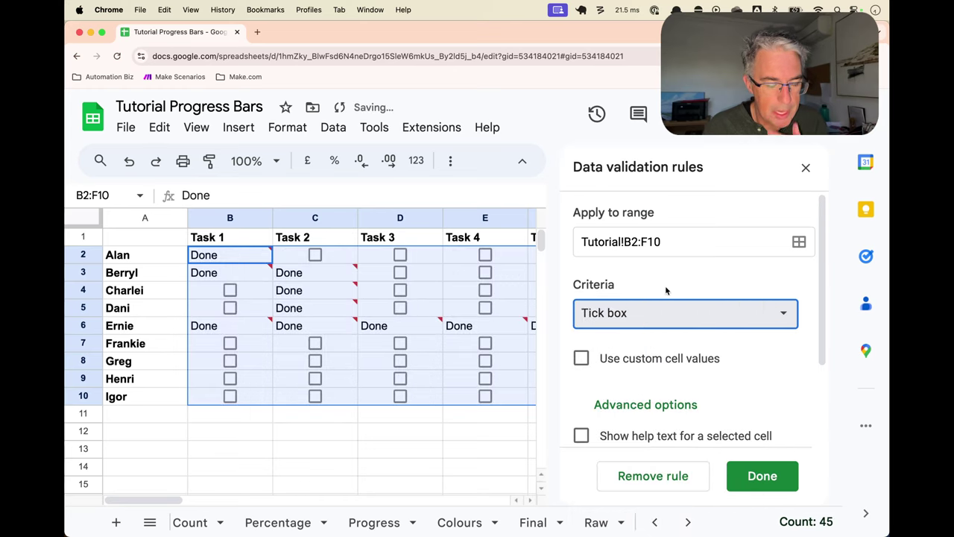
Enable custom cell values for the B2:F10 tick boxes with Done as the ticked value, and save the rule
click(651, 358)
scroll(659, 350, down, 2)
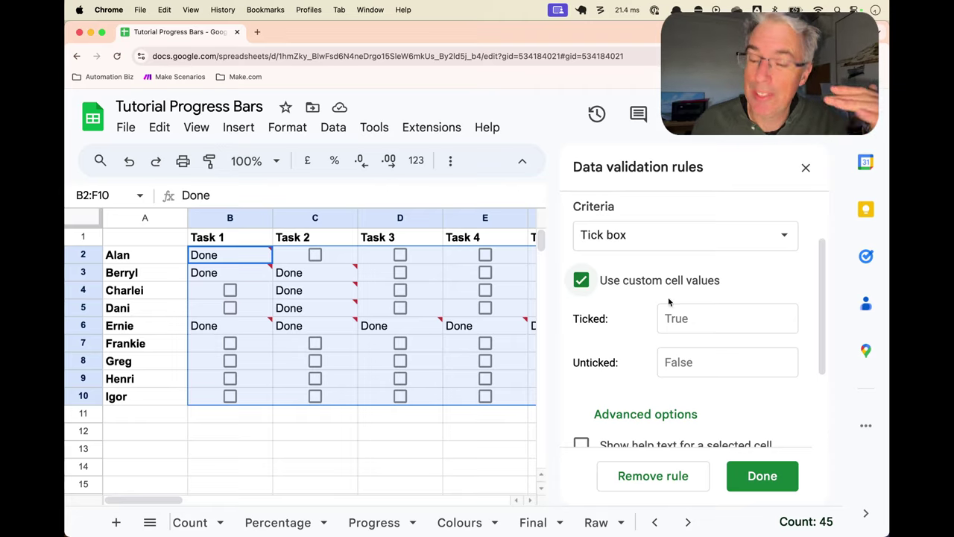
click(685, 315)
text(Done)
key(Tab)
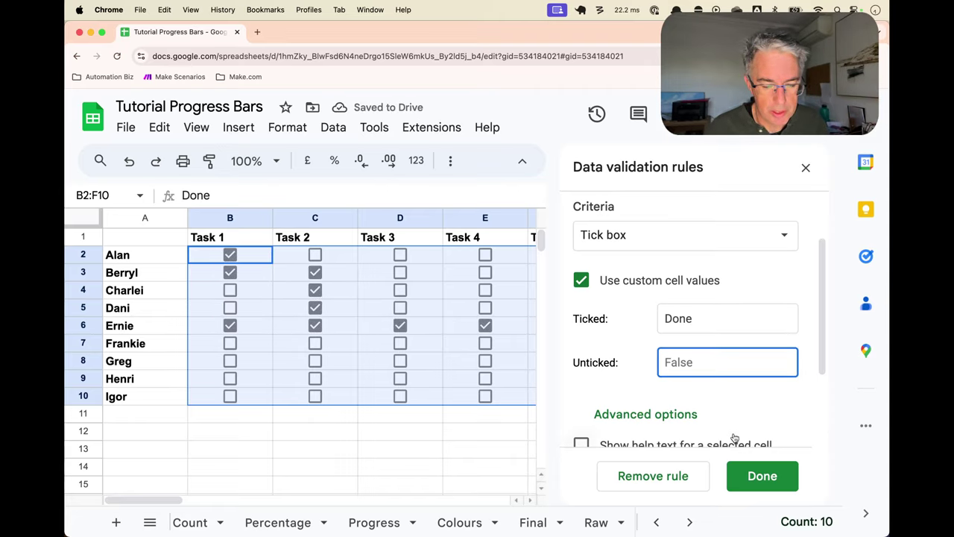
click(759, 474)
Toggle the tick box in D4 to check its ticked and unticked cell values, leaving it unticked
click(399, 290)
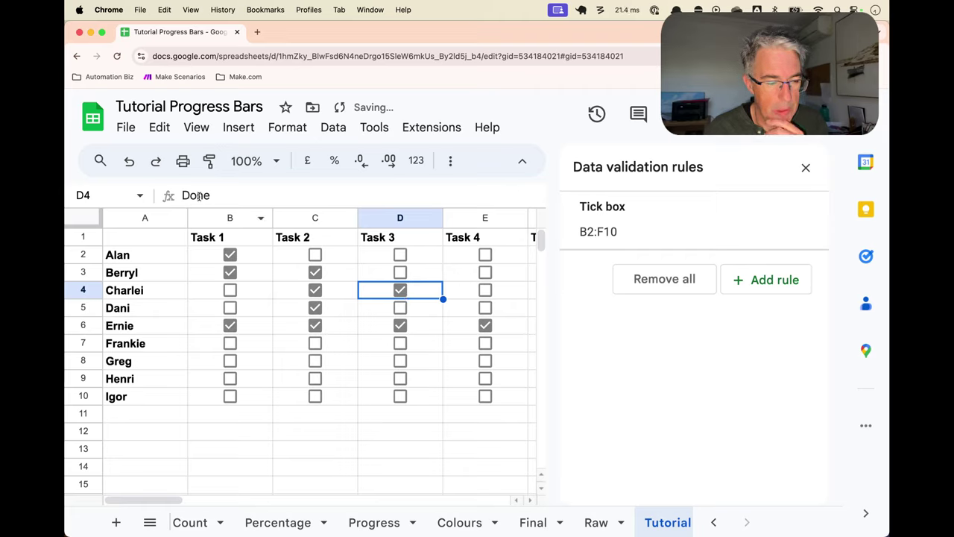
key(Return)
key(Escape)
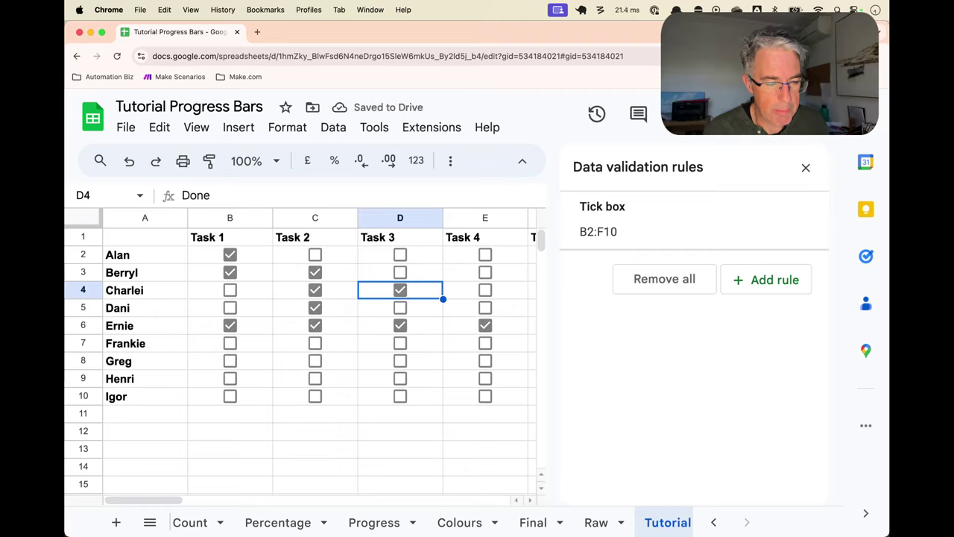
click(400, 290)
click(403, 293)
click(403, 294)
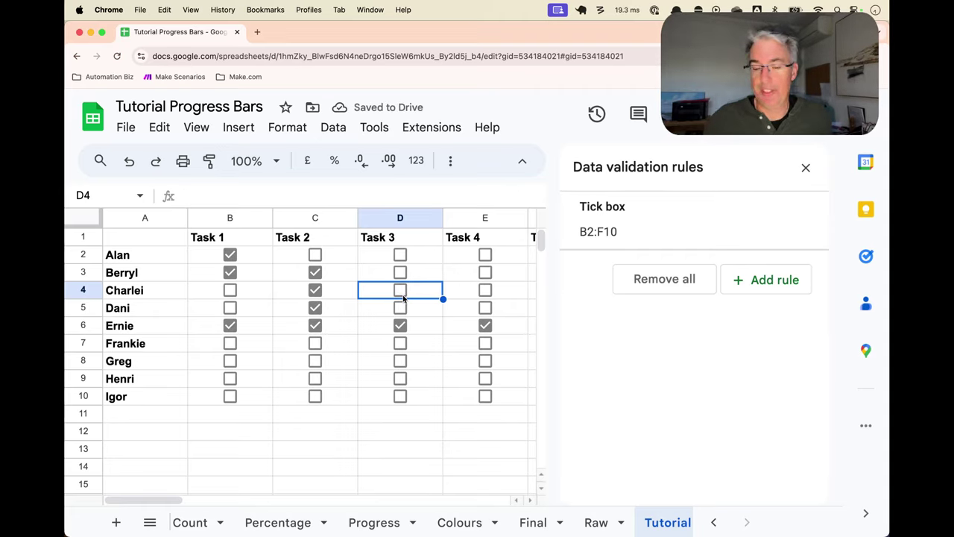
Insert a standard tick box in G2 beside the Task 5 column and toggle it to check its cell value
scroll(403, 299, right, 3)
scroll(403, 299, right, 5)
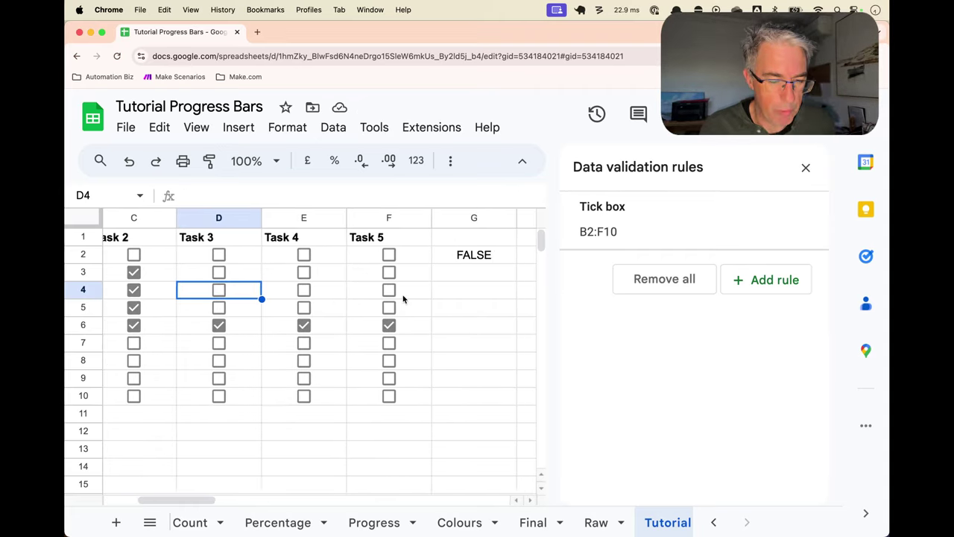
click(423, 255)
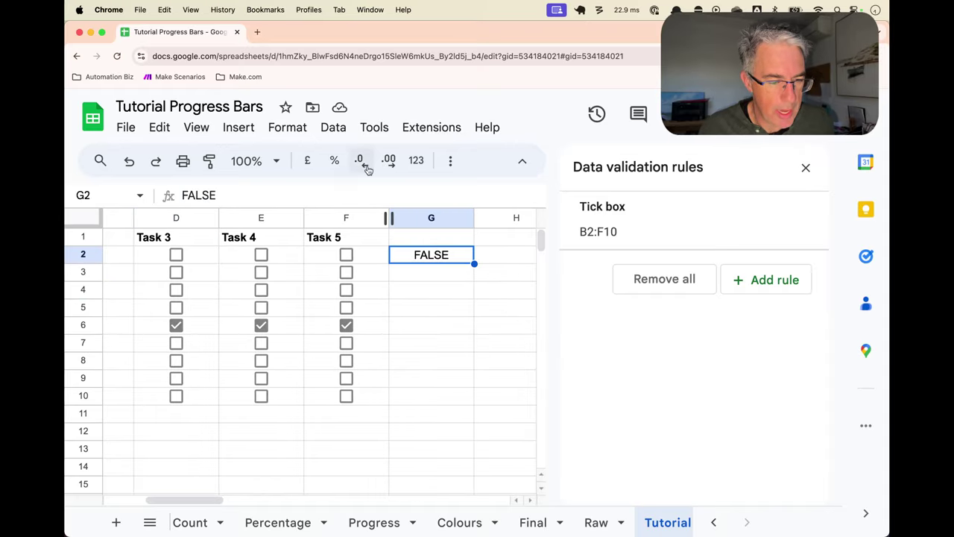
click(249, 129)
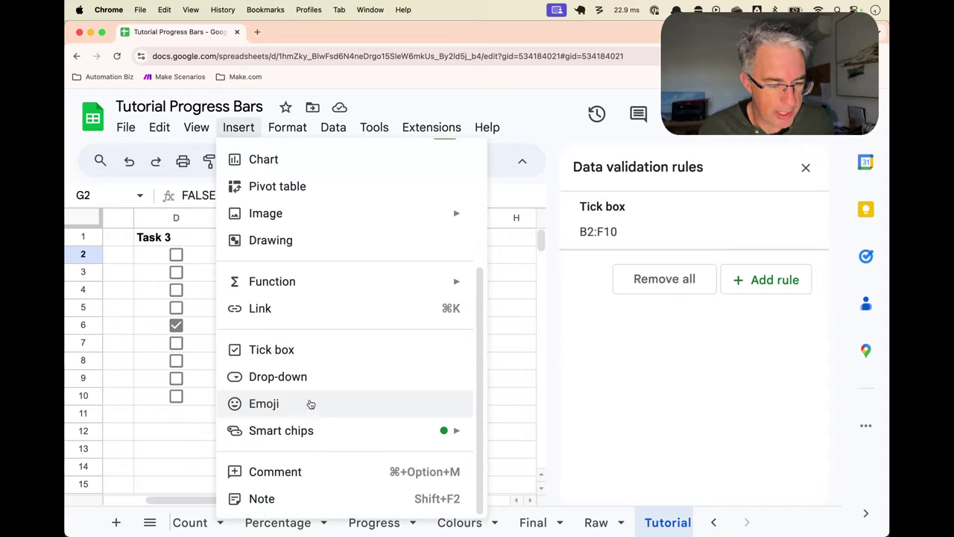
click(302, 363)
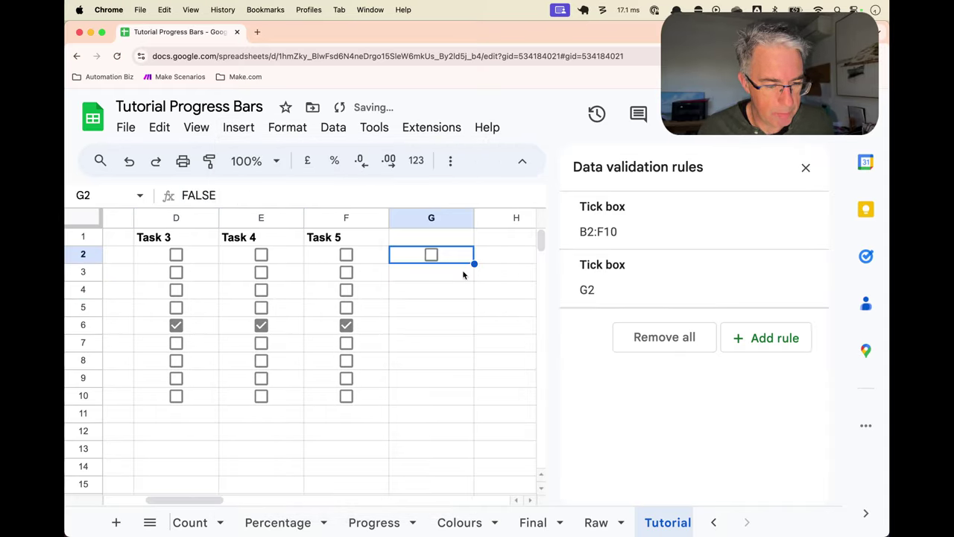
click(431, 255)
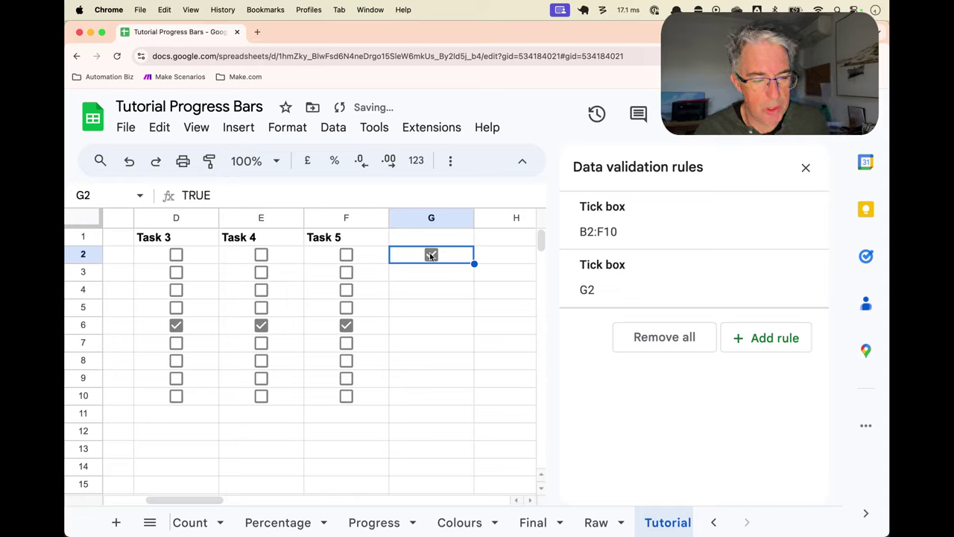
click(431, 256)
Tick the Task 5 box in F2, and delete the tick box with its value in G2
click(345, 255)
click(345, 255)
click(345, 255)
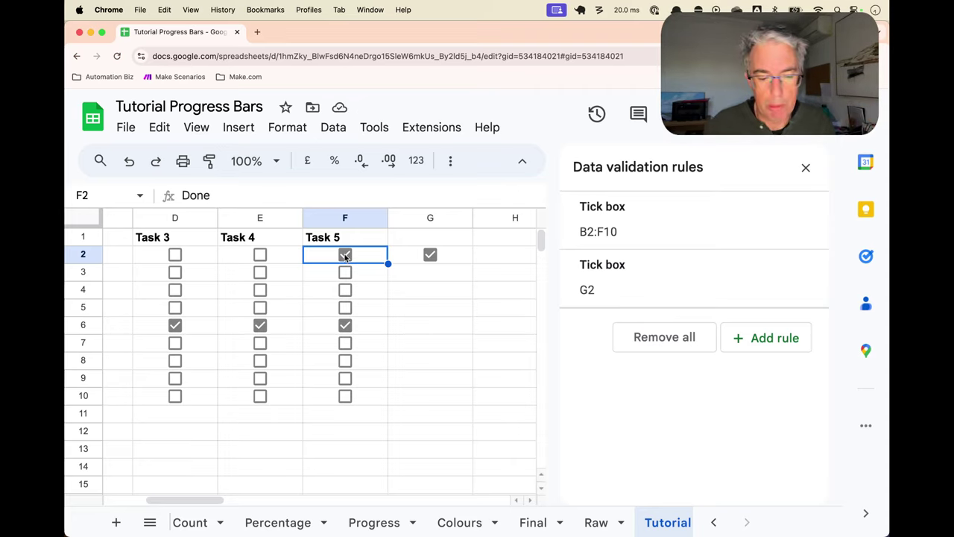
click(449, 257)
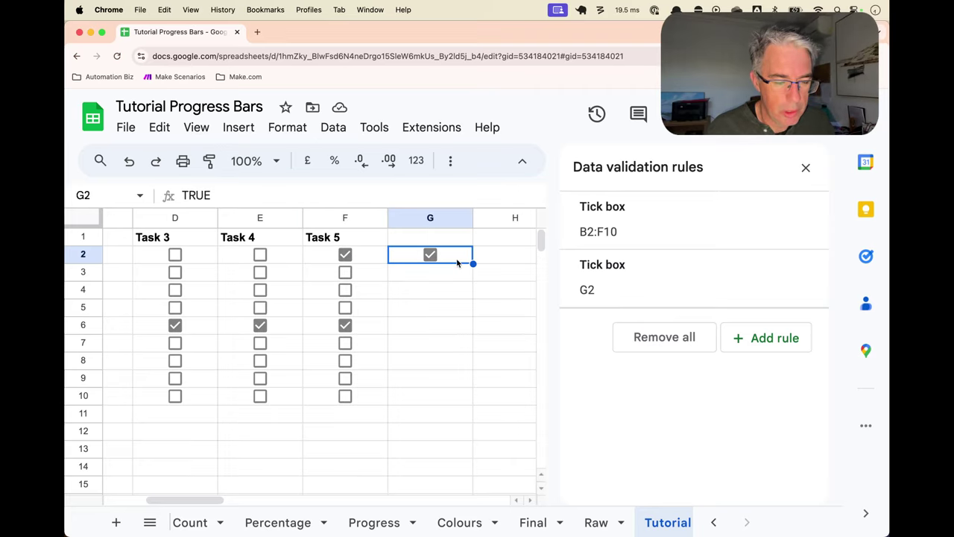
key(Delete)
scroll(276, 305, left, 5)
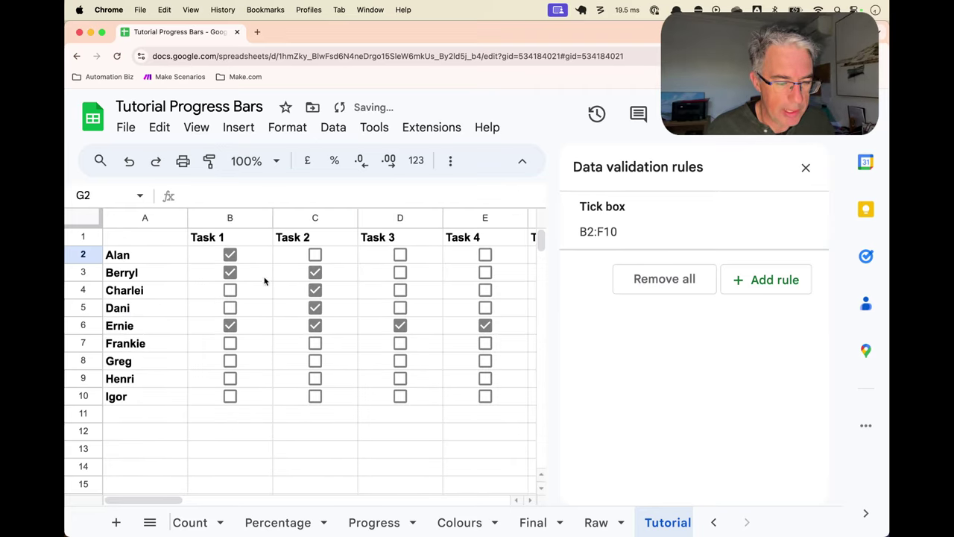
Remove the tick box rule from cells B2:F10 and close the data validation rules
click(249, 257)
scroll(372, 328, right, 3)
shift+click(485, 396)
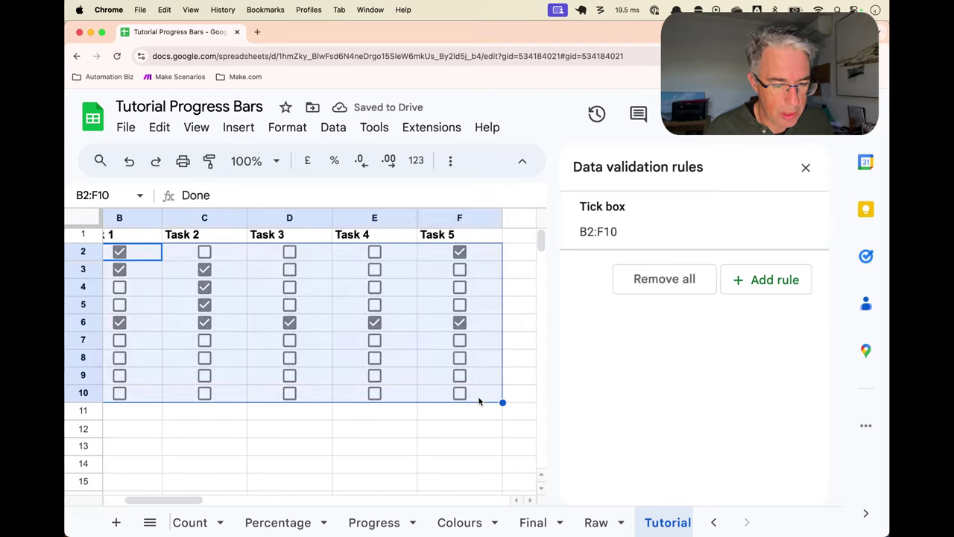
click(807, 226)
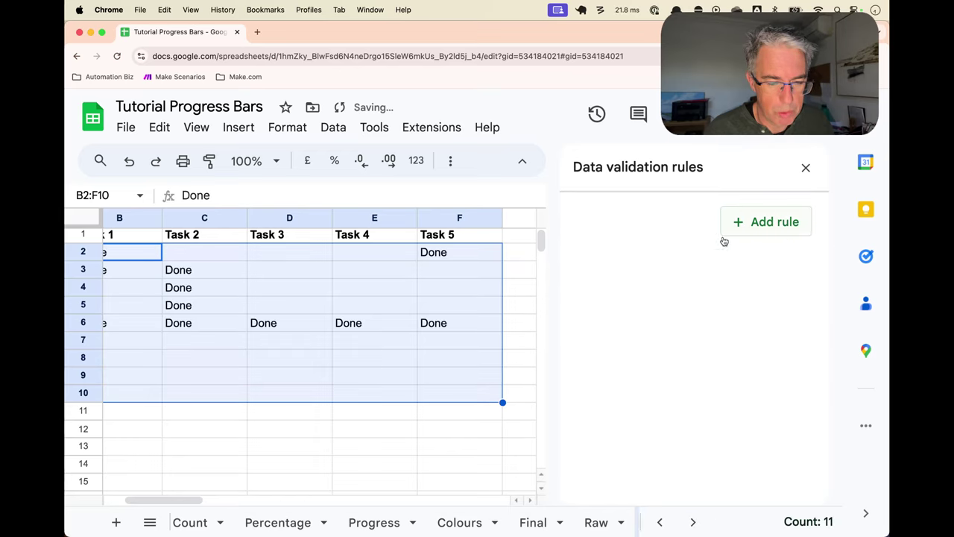
scroll(500, 350, left, 3)
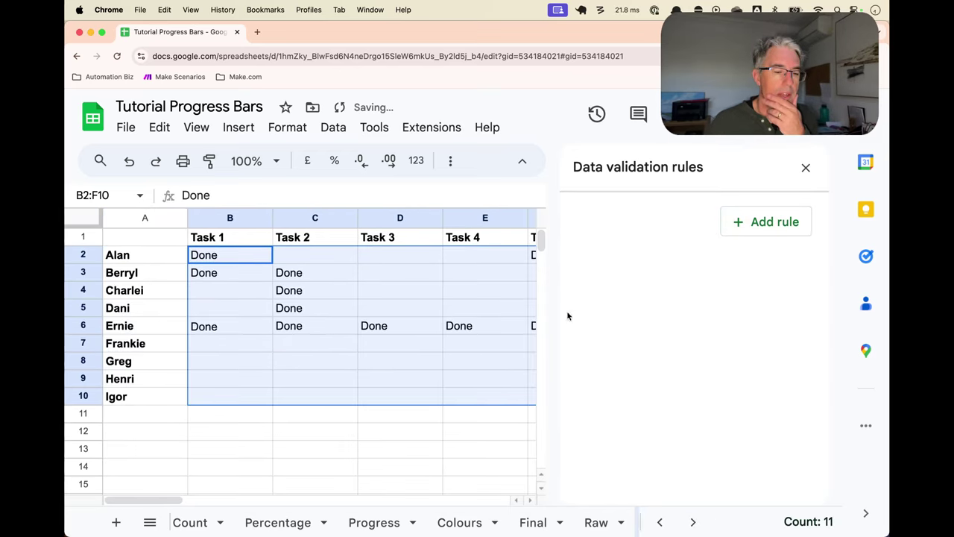
click(805, 167)
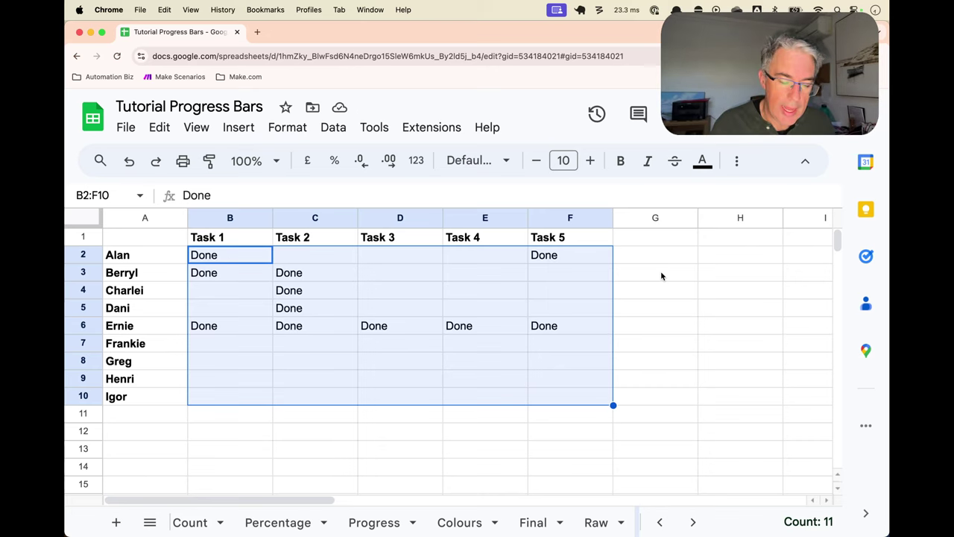
key(super+minus)
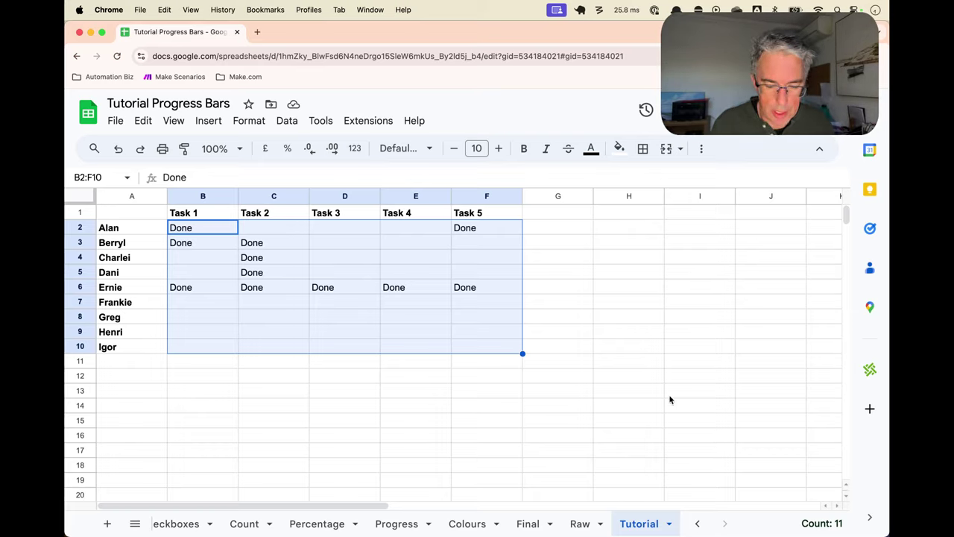
Duplicate the Tutorial sheet and rename the copy as T/F
click(643, 524)
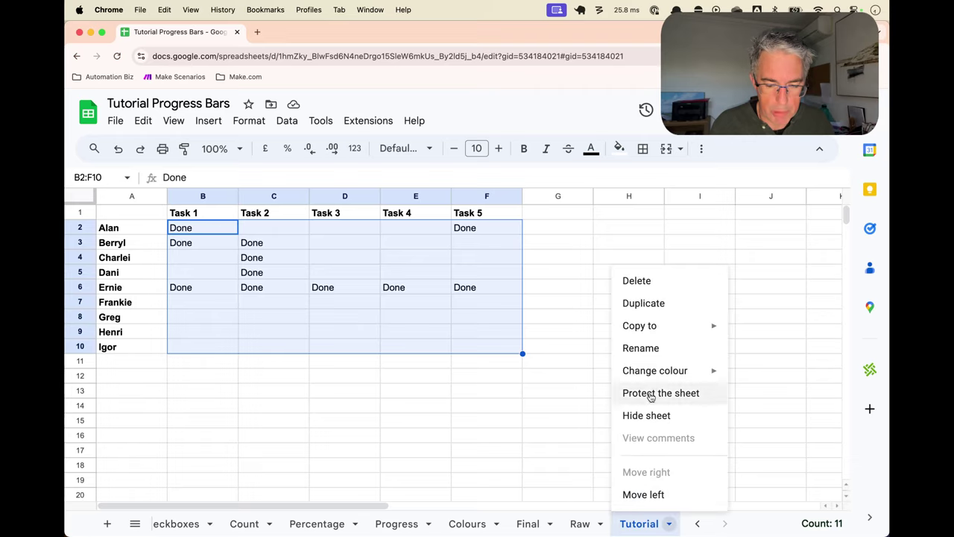
click(644, 303)
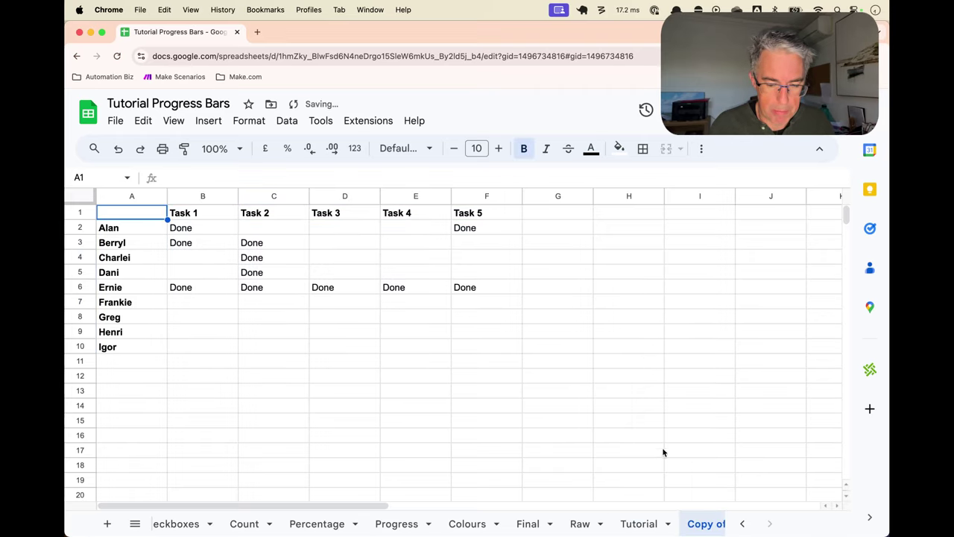
double_click(694, 525)
text(T/F)
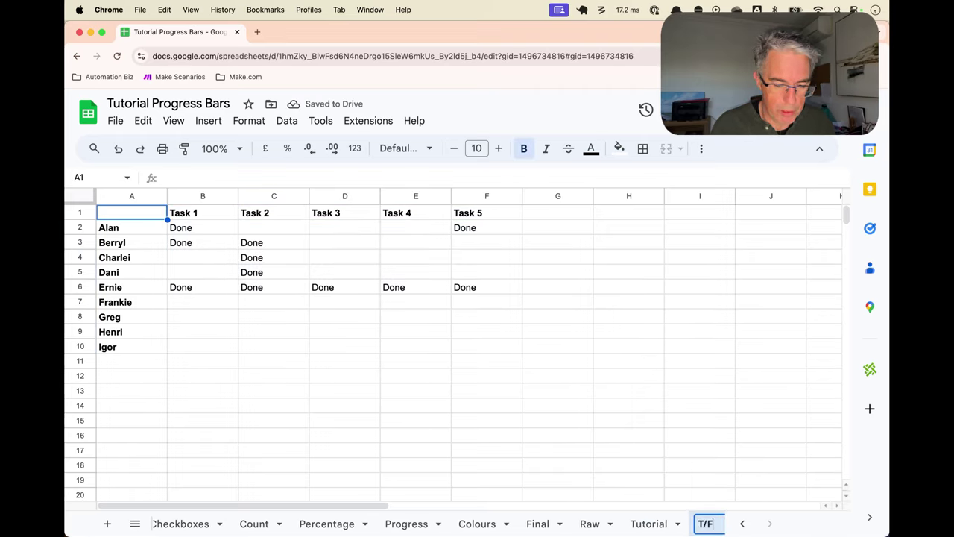
key(Return)
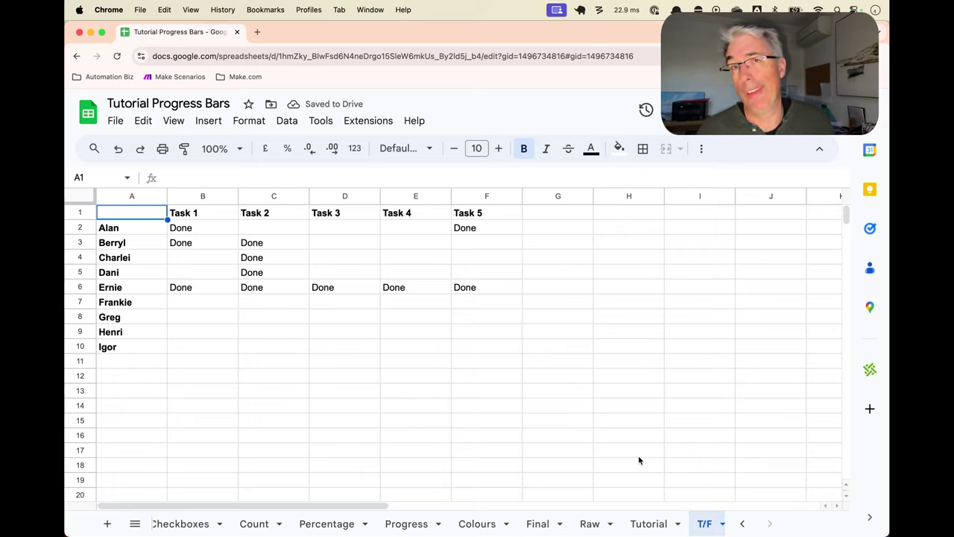
click(214, 229)
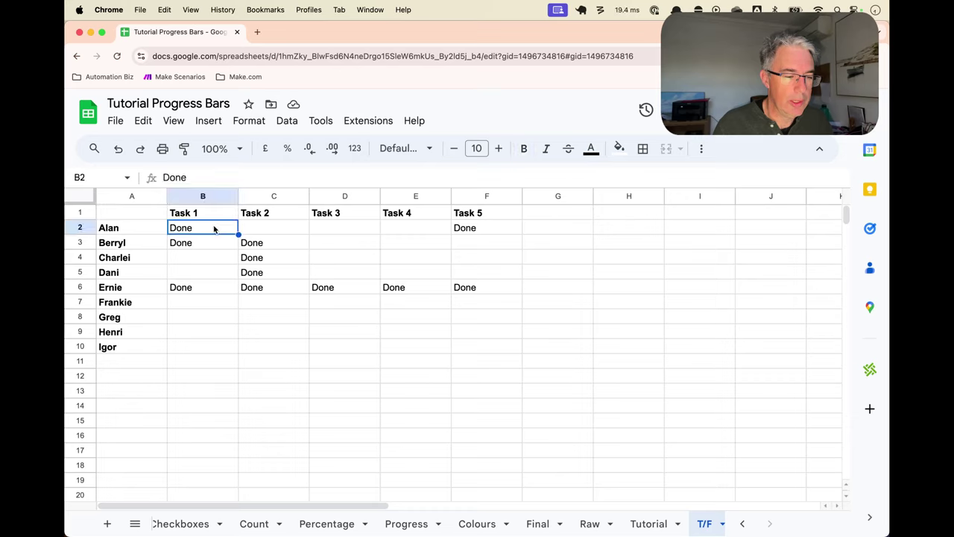
shift+click(468, 344)
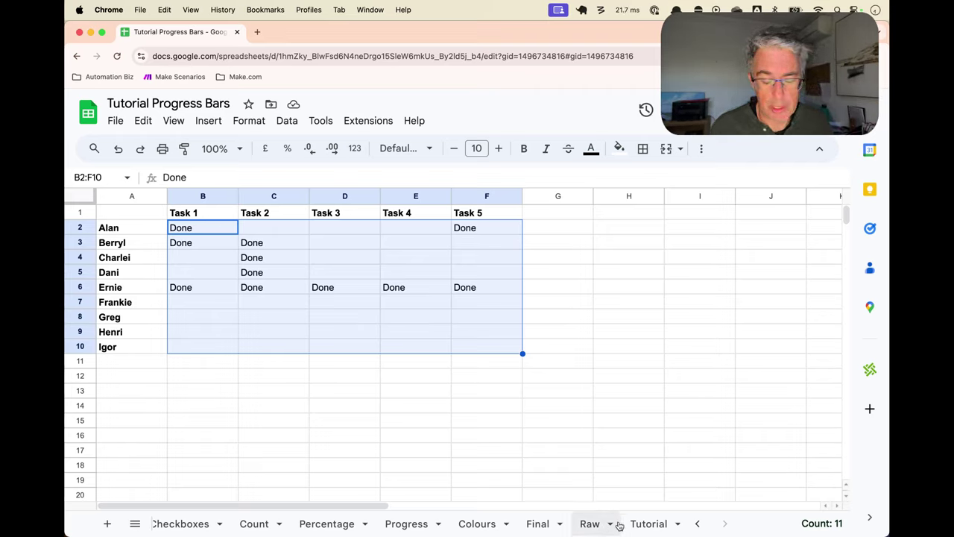
scroll(618, 522, right, 2)
right_click(649, 524)
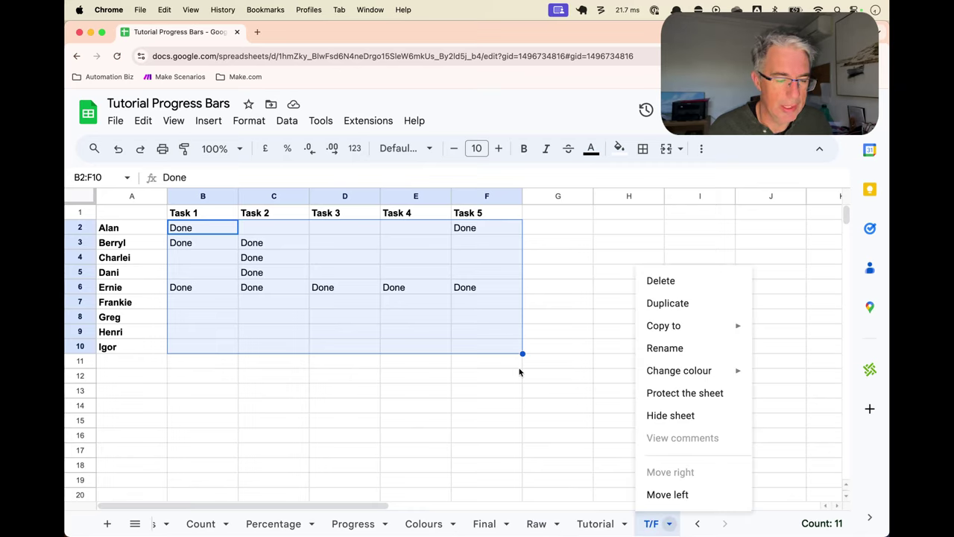
Start an ARRAYFORMULA with IF in B2 of the T/F sheet that references the Tutorial sheet's task cells
click(233, 228)
text(=ARRA)
key(Tab)
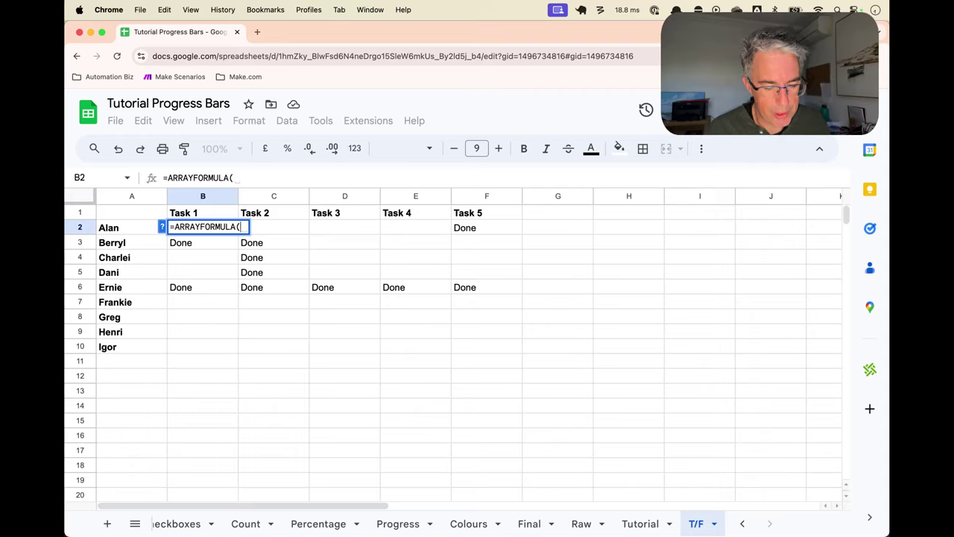
text(IF)
key(Tab)
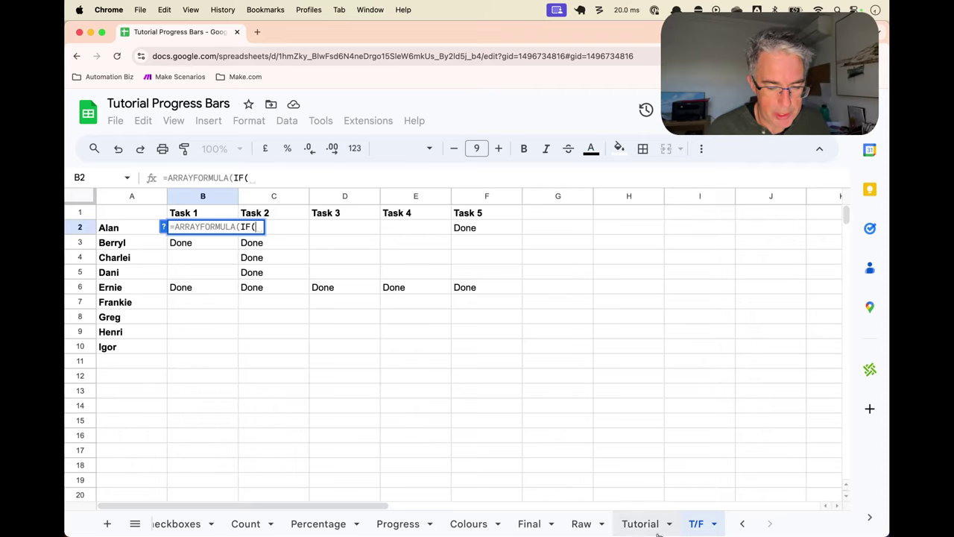
click(640, 524)
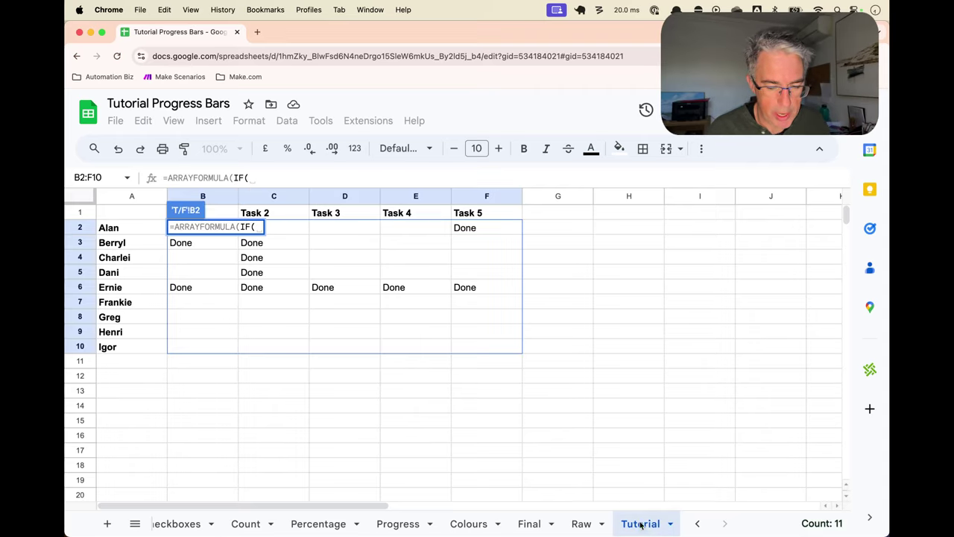
click(200, 242)
click(485, 345)
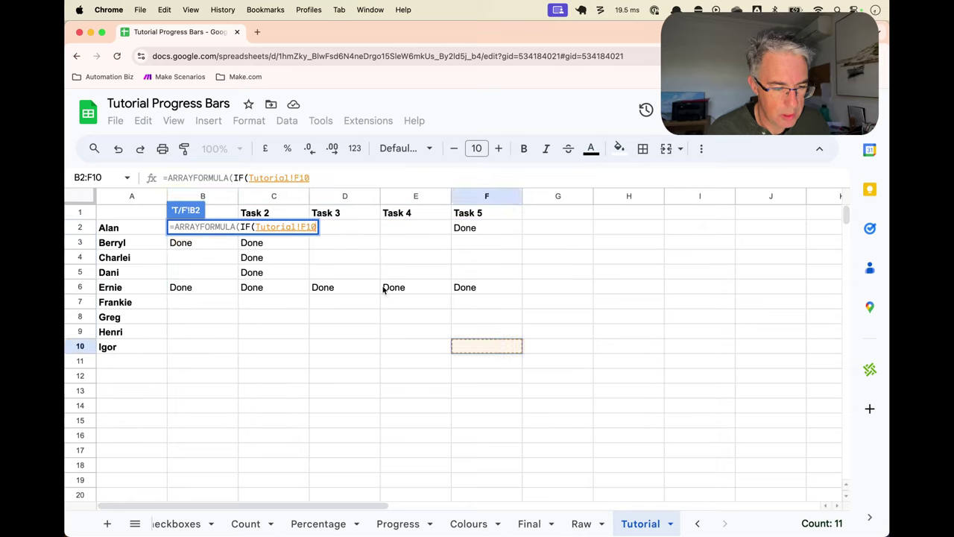
shift+click(197, 226)
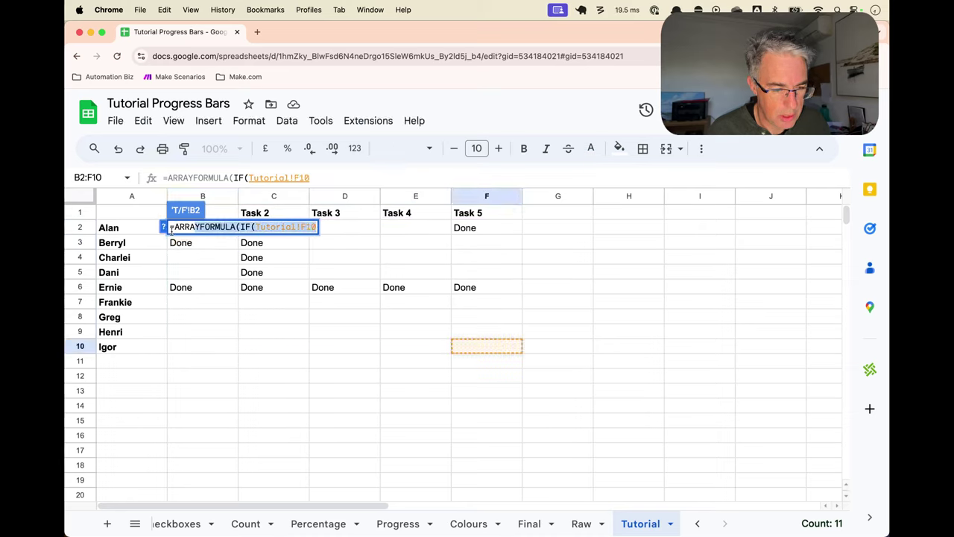
key(Return)
shift+click(174, 241)
click(198, 233)
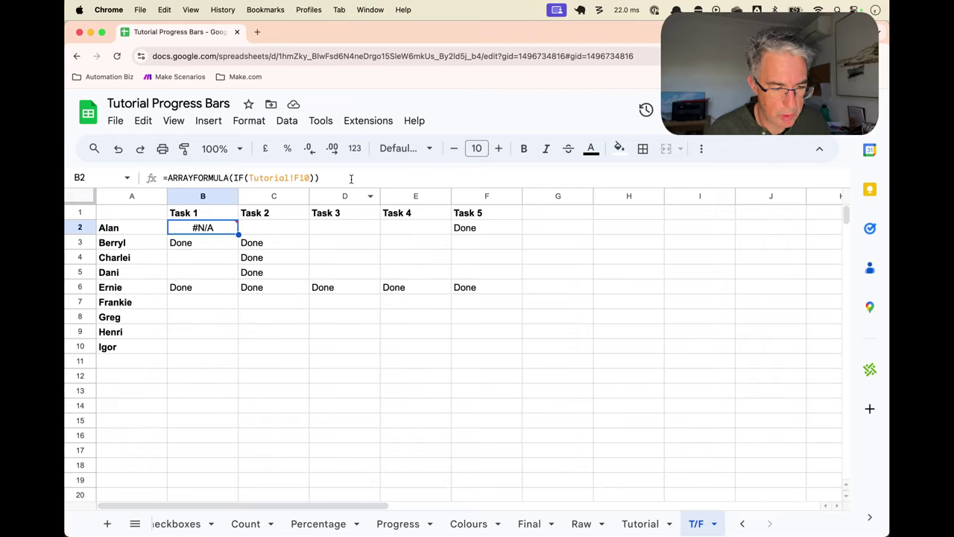
Correct the B2 formula to =ARRAYFORMULA(IF(Tutorial!B2:F10 = "Done", True, Tutorial!B2:F10))
click(328, 178)
double_click(302, 178)
drag(248, 178, 357, 170)
key(BackSpace)
click(640, 523)
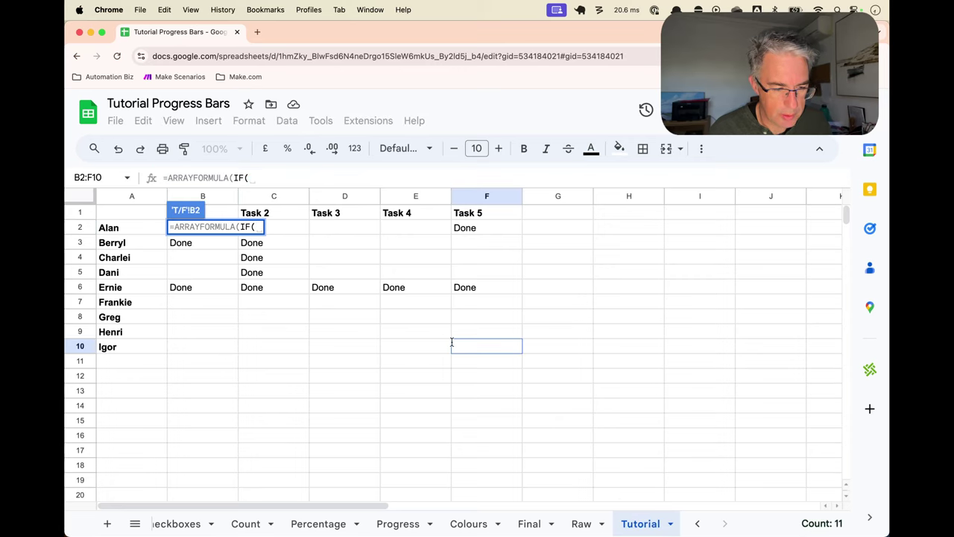
drag(484, 359, 199, 227)
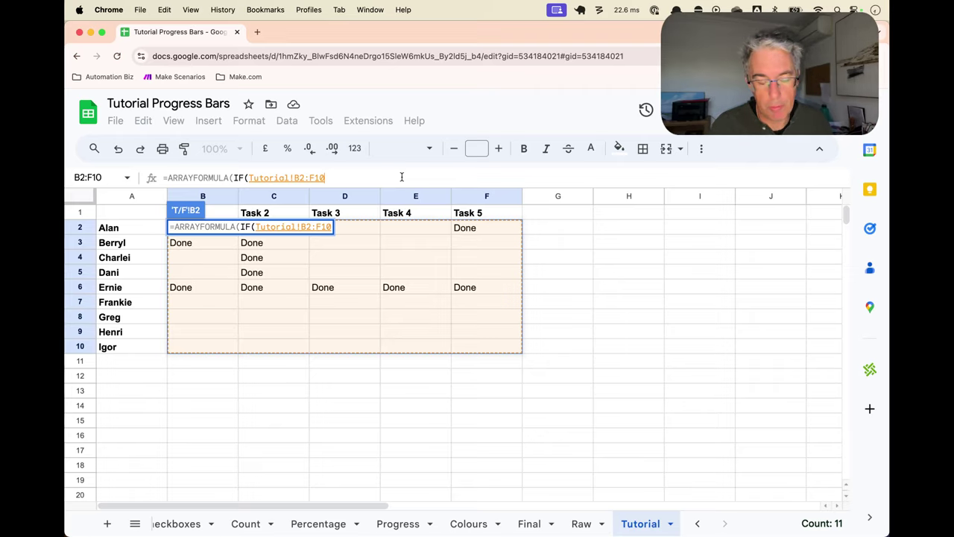
text(= "D)
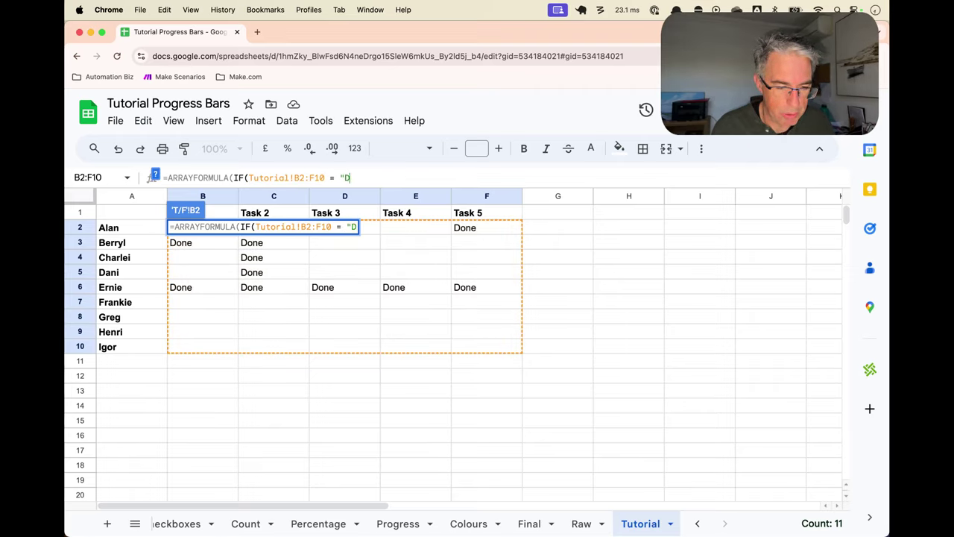
text(one", True,)
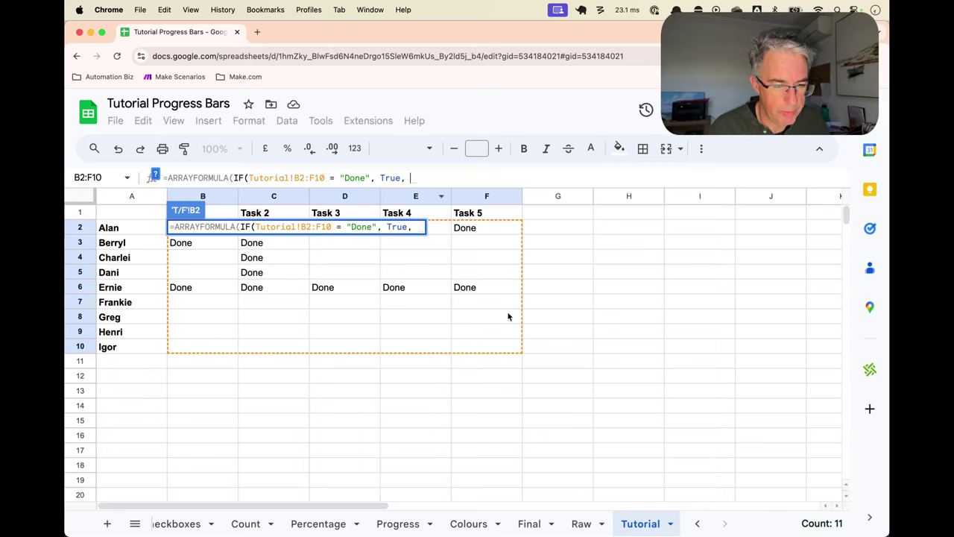
drag(515, 346, 227, 228)
text()))
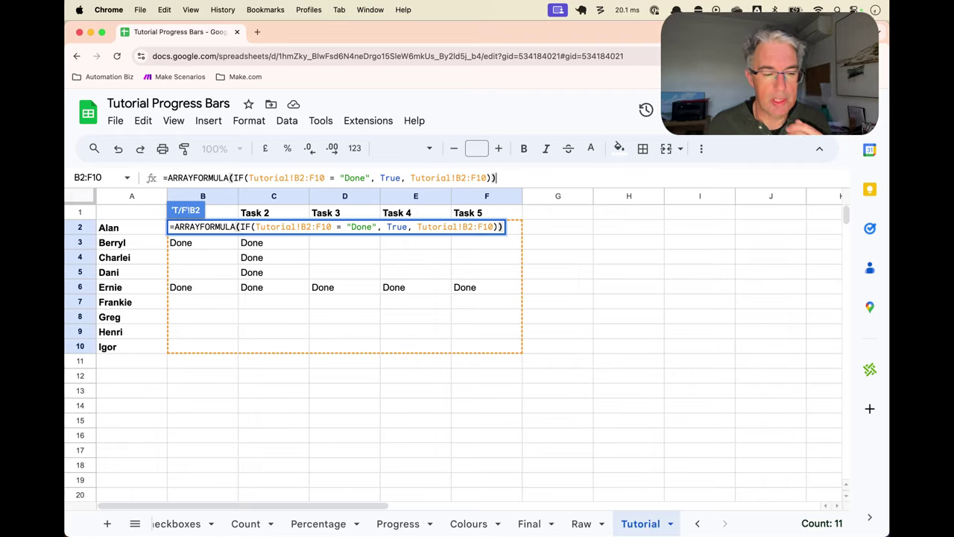
key(Return)
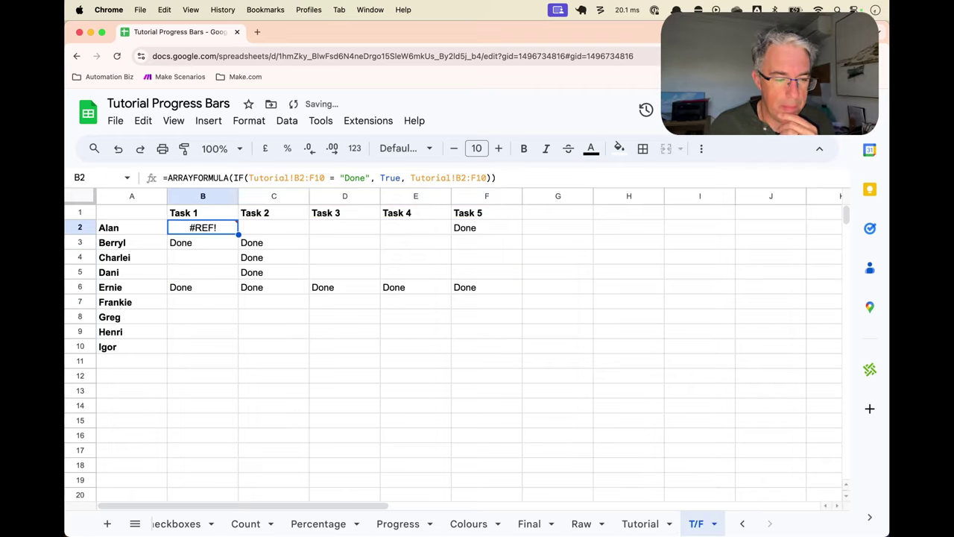
Delete the T/F sheet from the spreadsheet
click(415, 375)
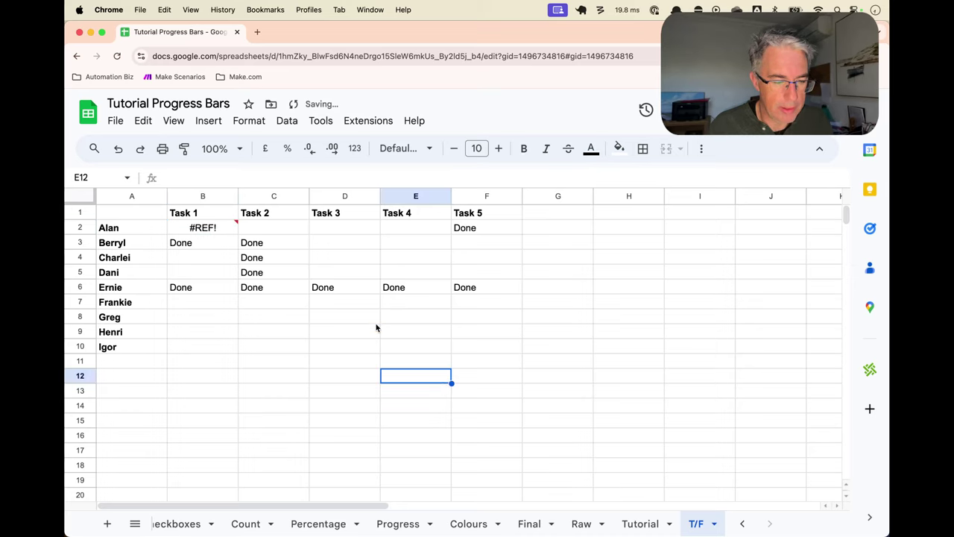
click(211, 229)
right_click(699, 515)
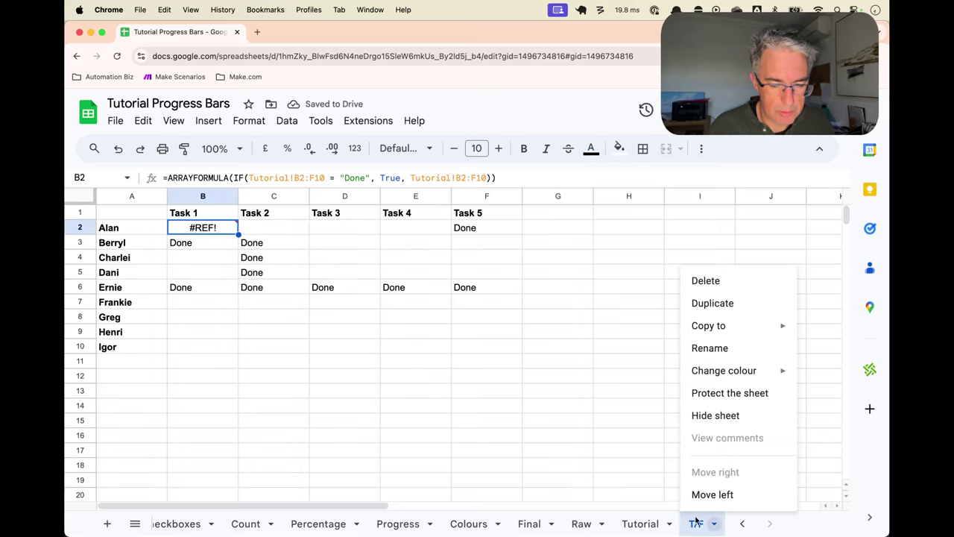
click(705, 279)
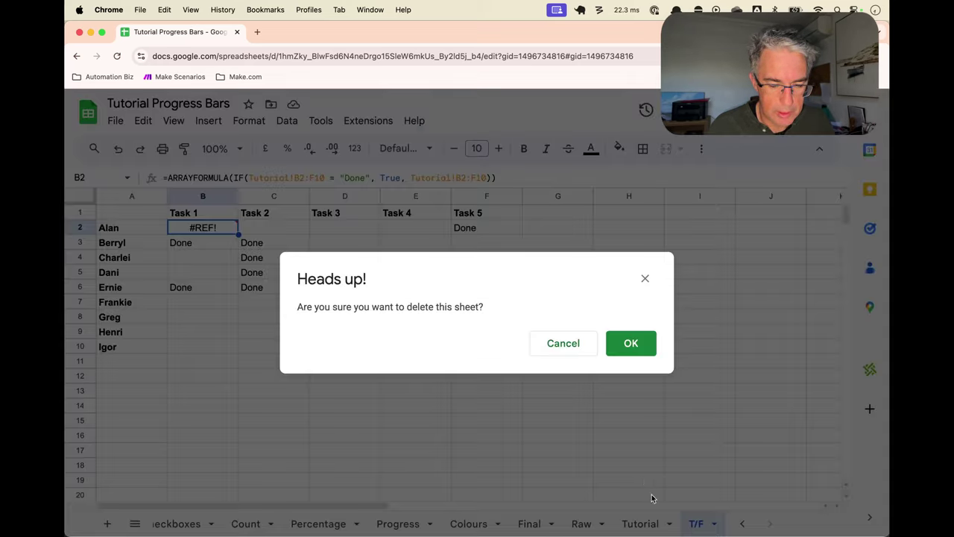
click(631, 343)
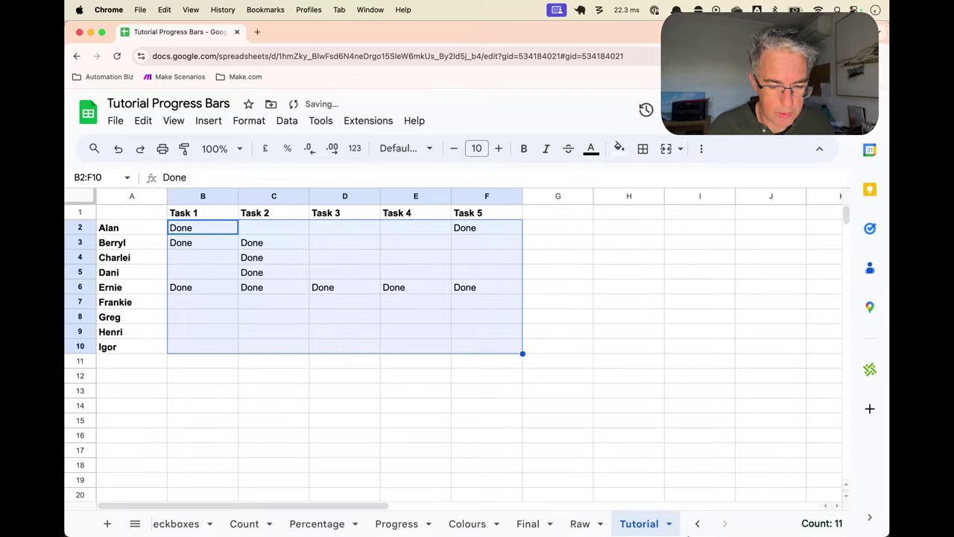
In B12 of the Tutorial sheet, enter =ARRAYFORMULA(IF(B2:F10 = "Done", True, B2:F10))
click(215, 381)
text(=ARRA)
key(Tab)
text(IF()
drag(204, 229, 490, 351)
text(= "Done", T)
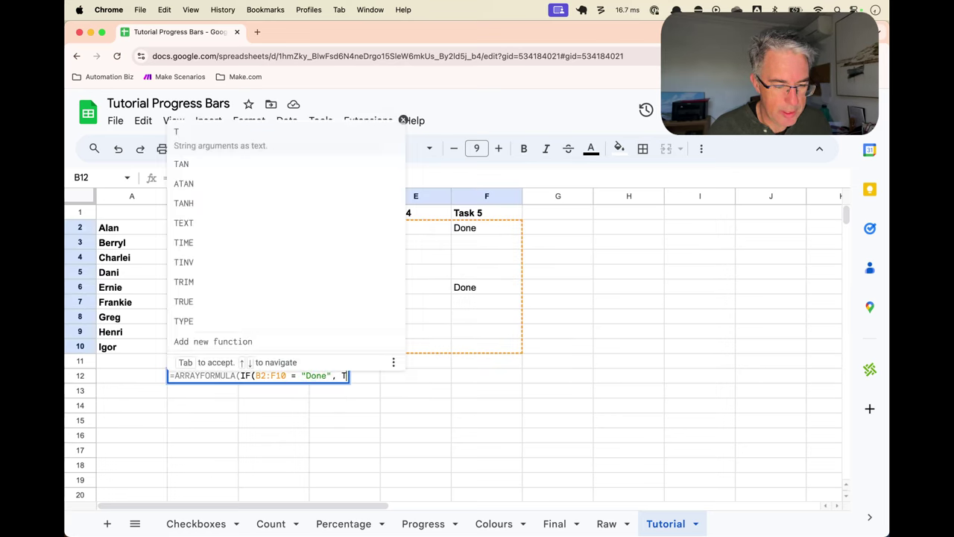
text(rue,)
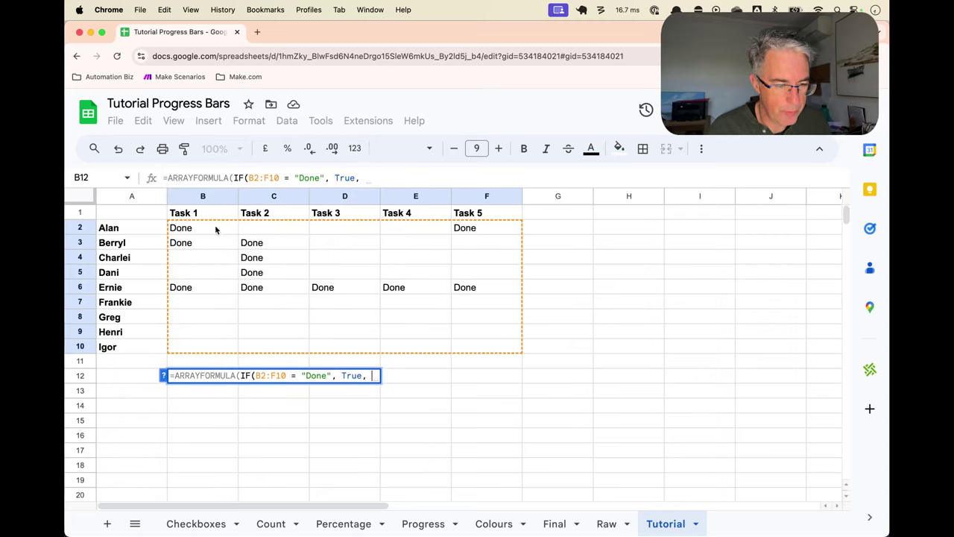
drag(215, 230, 500, 347)
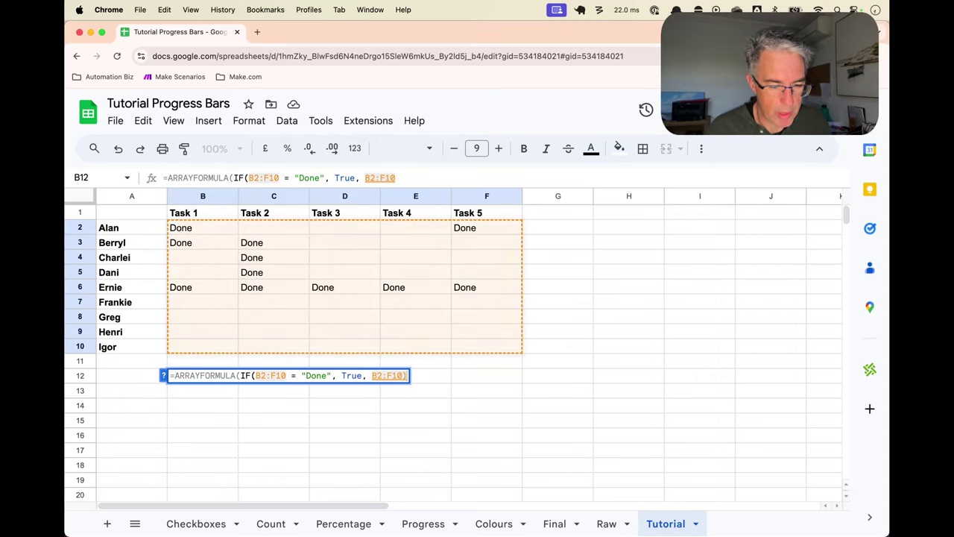
text())
key(Return)
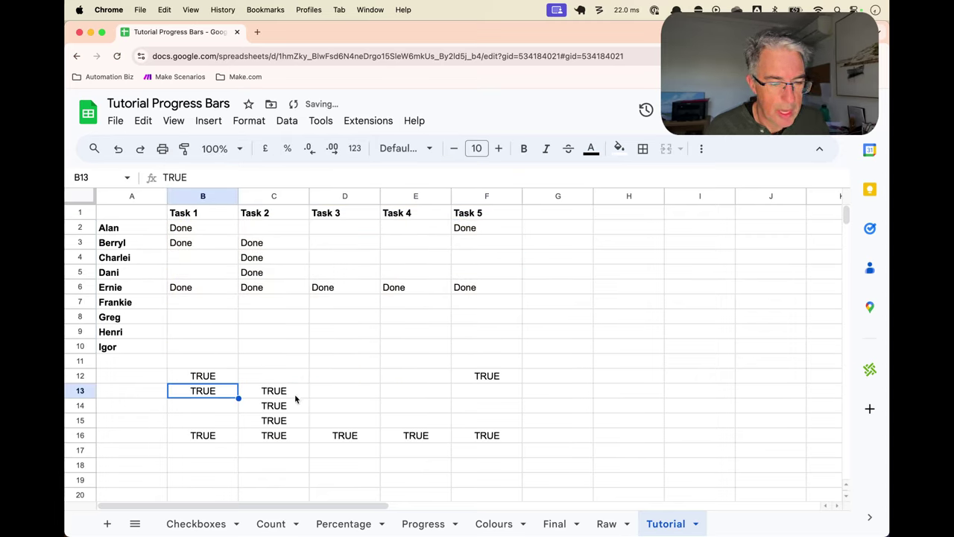
Copy the formula results in B12:F16 and paste them as values only over the original task data starting at B2
click(210, 377)
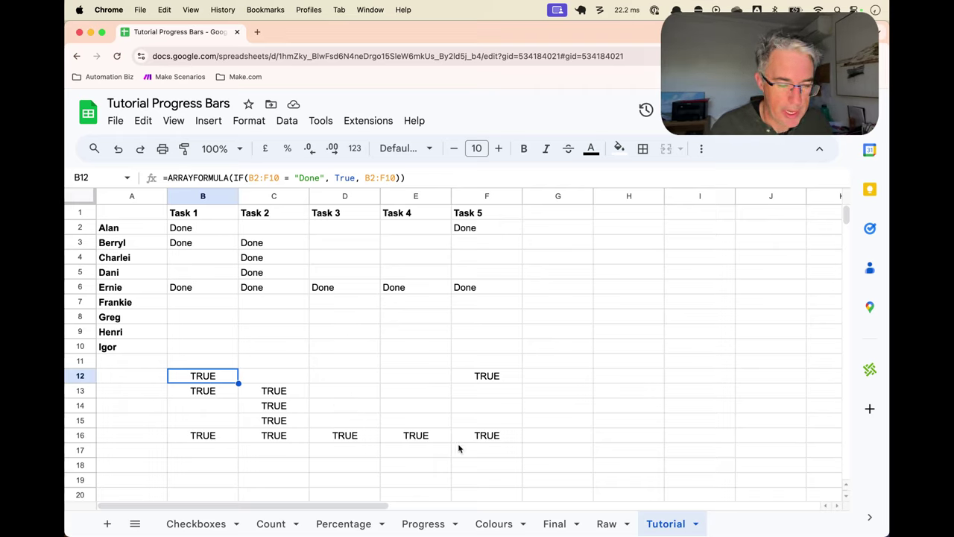
shift+click(488, 436)
key(super+c)
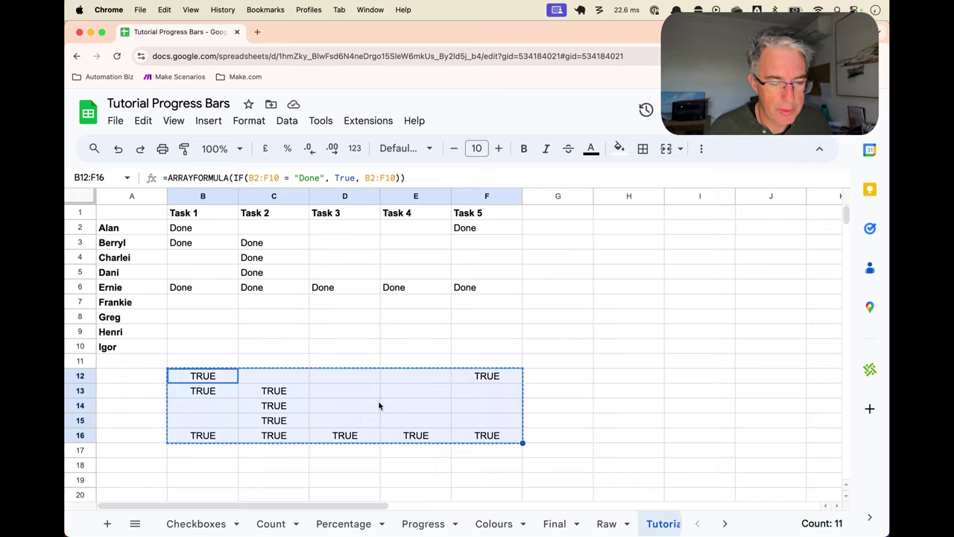
click(208, 121)
mouse_move(115, 120)
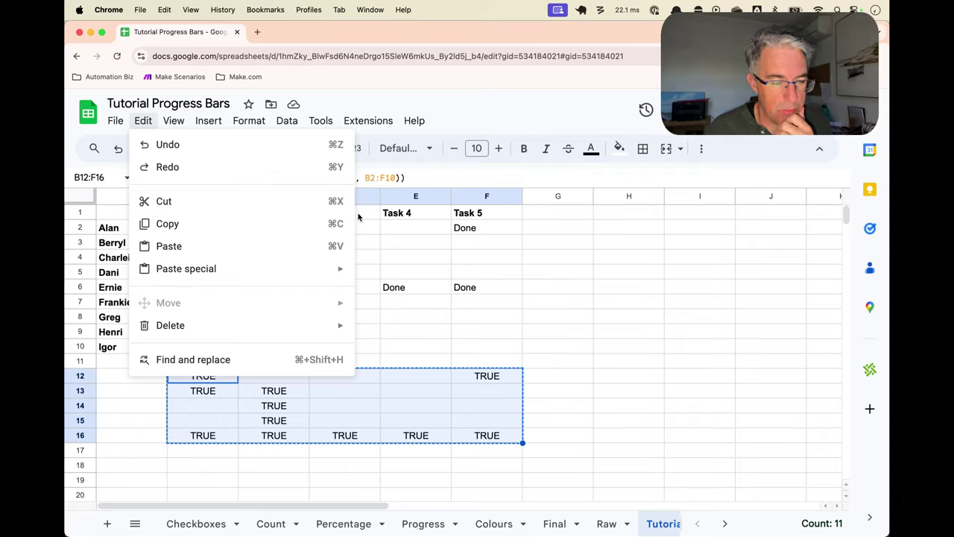
click(400, 255)
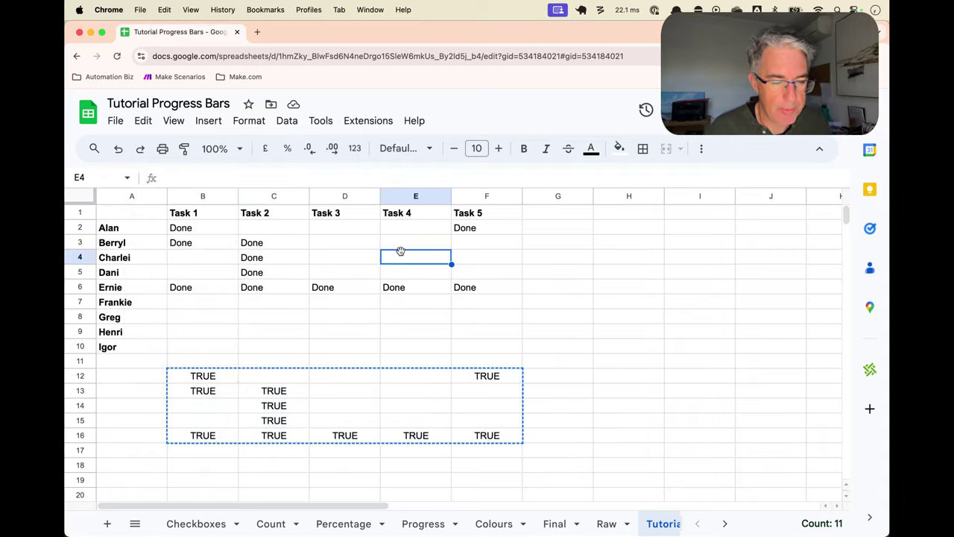
click(199, 228)
shift+click(486, 321)
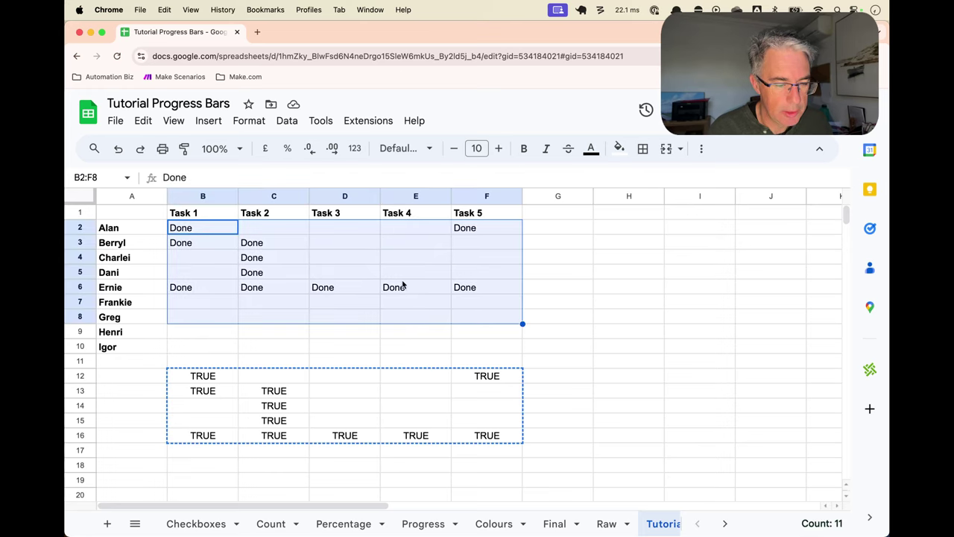
right_click(199, 229)
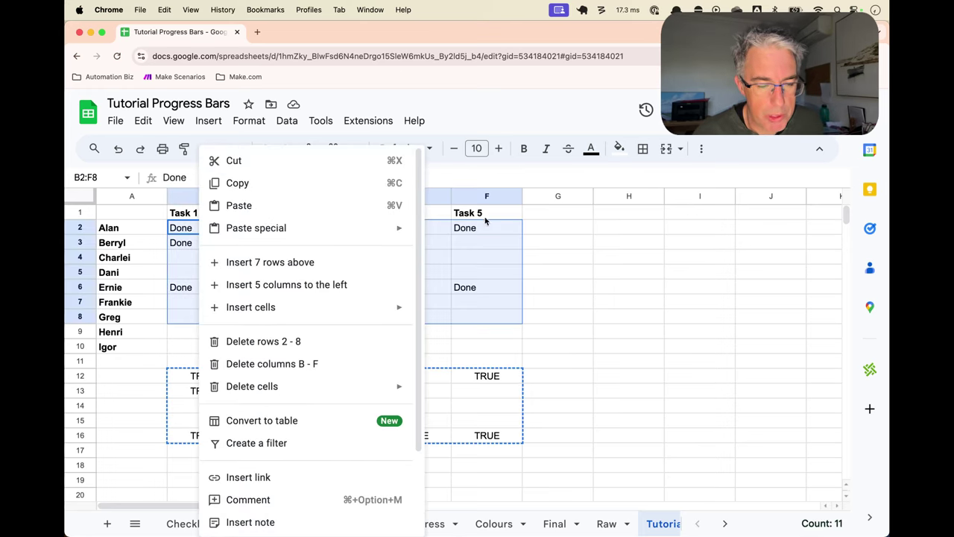
mouse_move(381, 227)
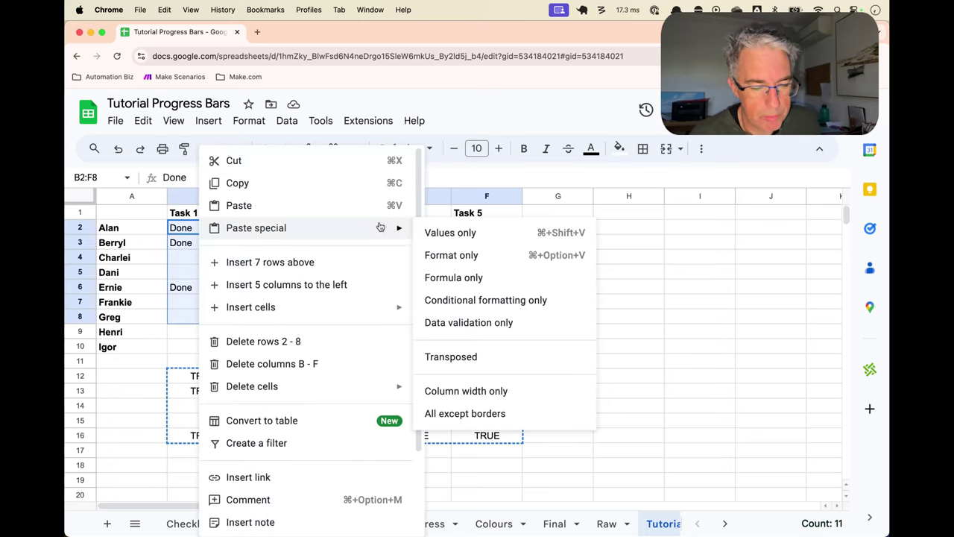
click(467, 233)
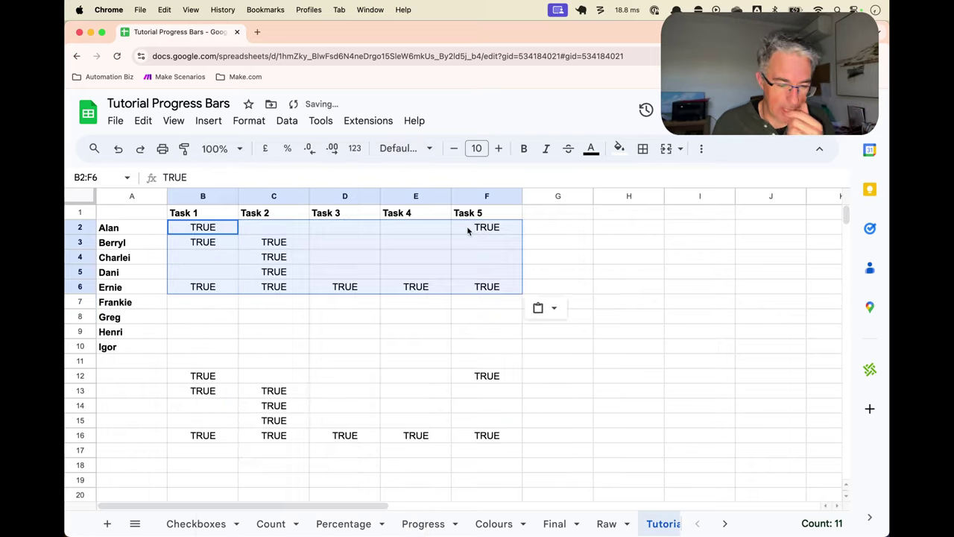
Clear the helper formula and its results from B12:F18 below the task table
click(228, 372)
shift+click(506, 471)
key(Delete)
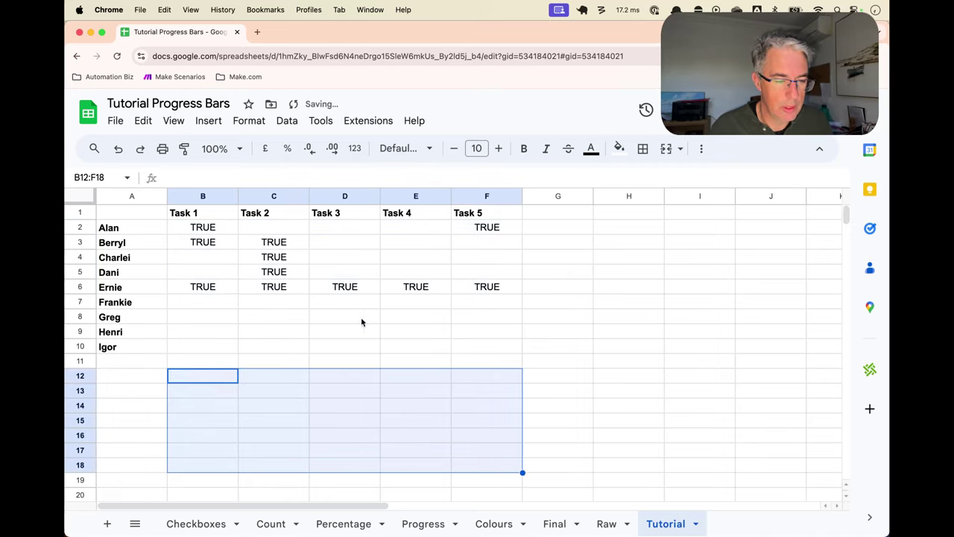
click(282, 296)
Apply a tick box data validation rule to the task cells B2:F10 and close the validation rules
click(202, 227)
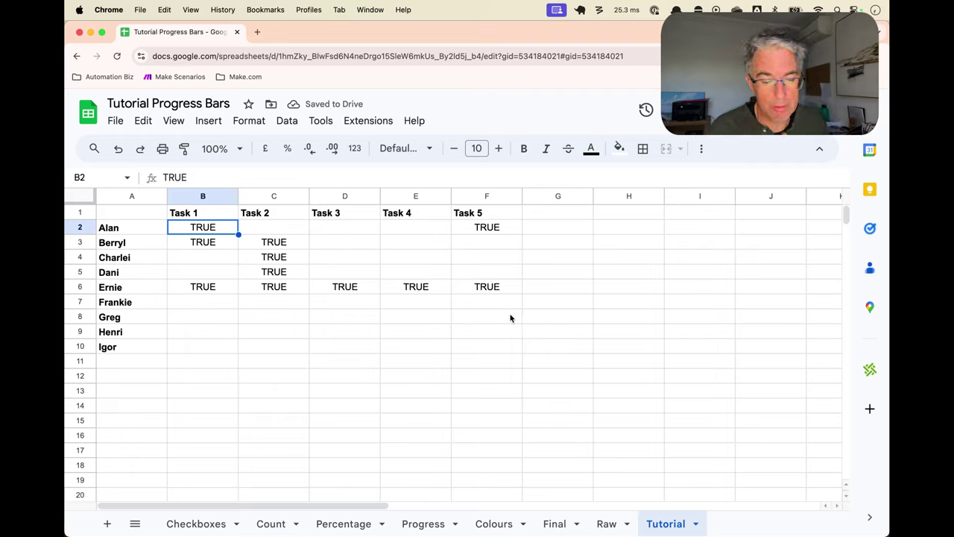
shift+click(502, 350)
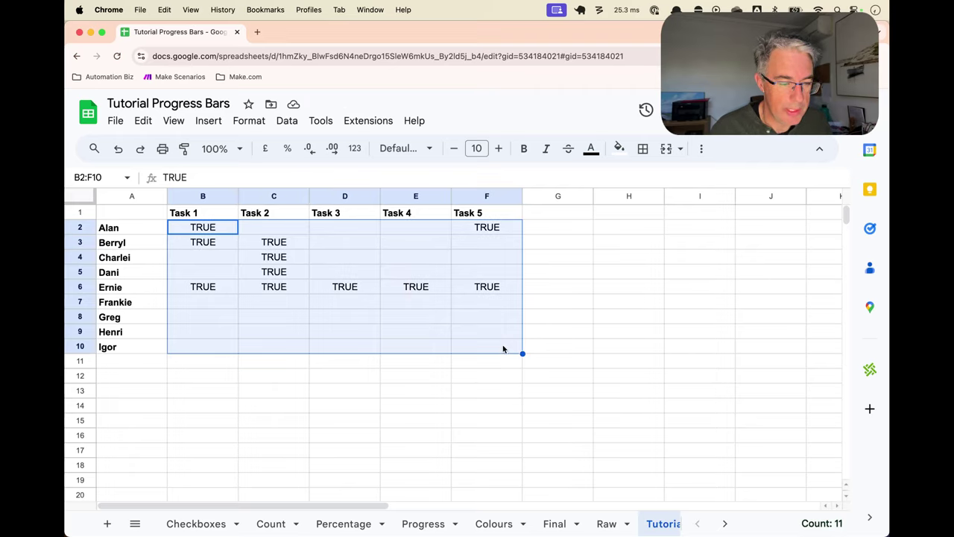
click(249, 121)
mouse_move(284, 120)
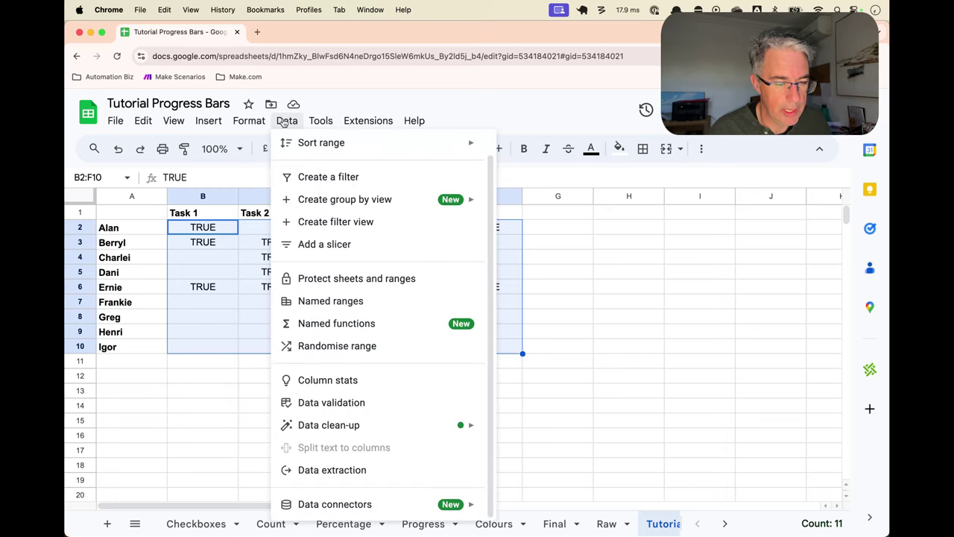
click(387, 400)
click(792, 200)
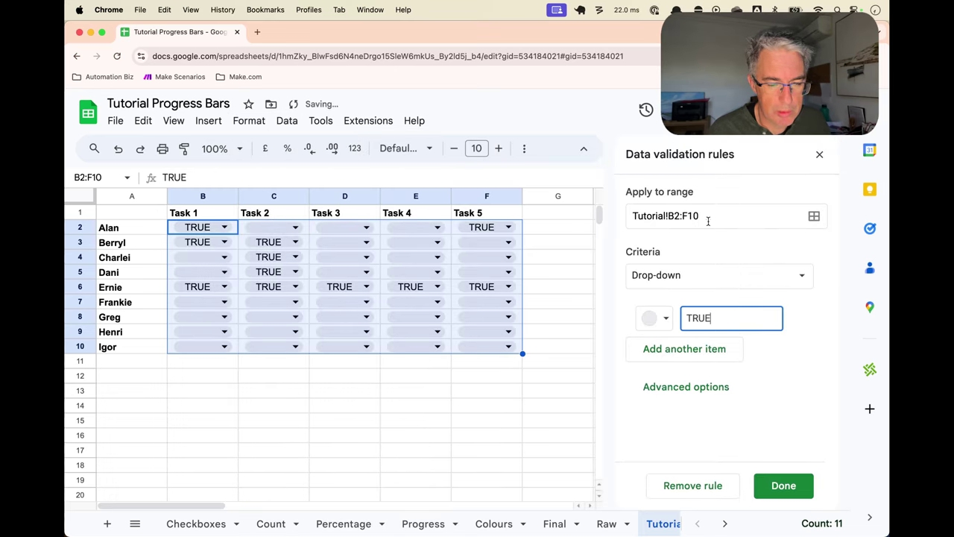
click(694, 274)
scroll(697, 417, down, 5)
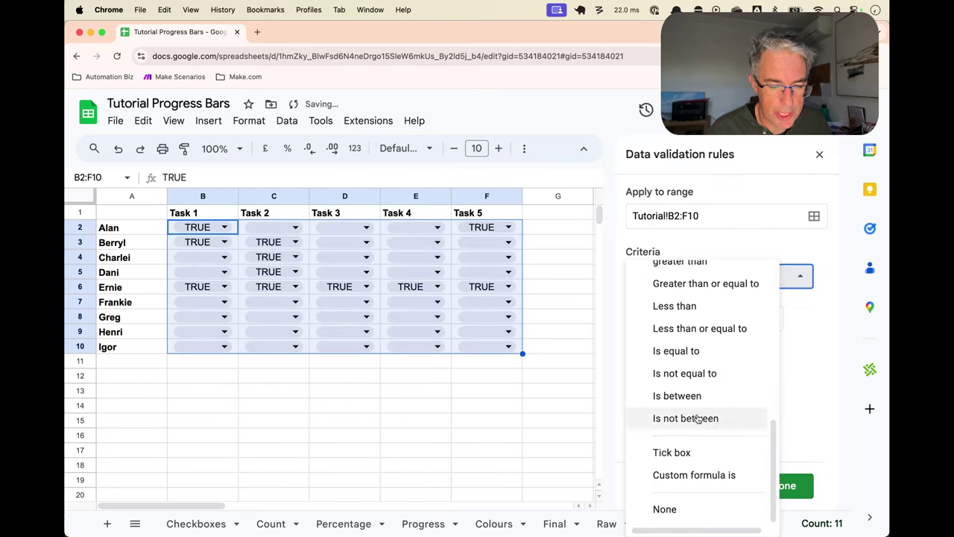
click(693, 455)
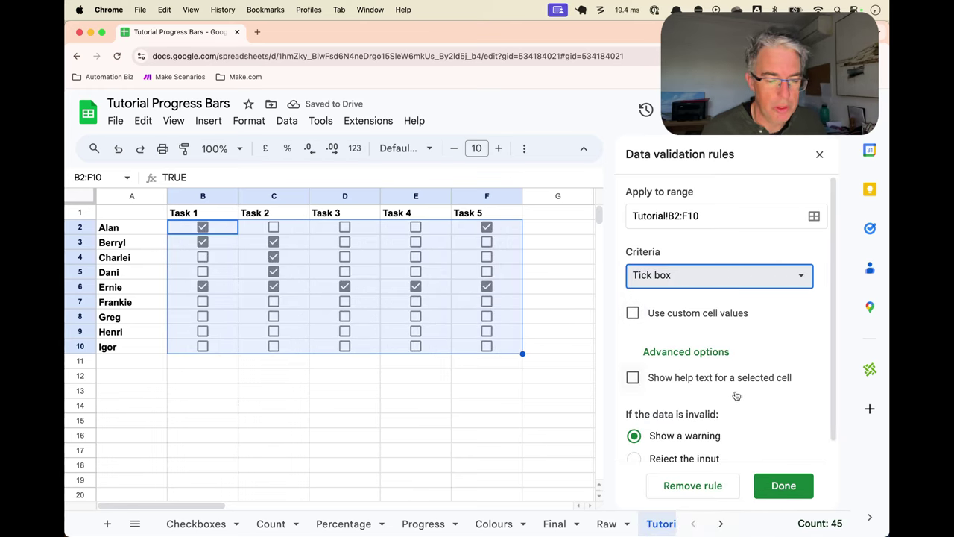
click(783, 485)
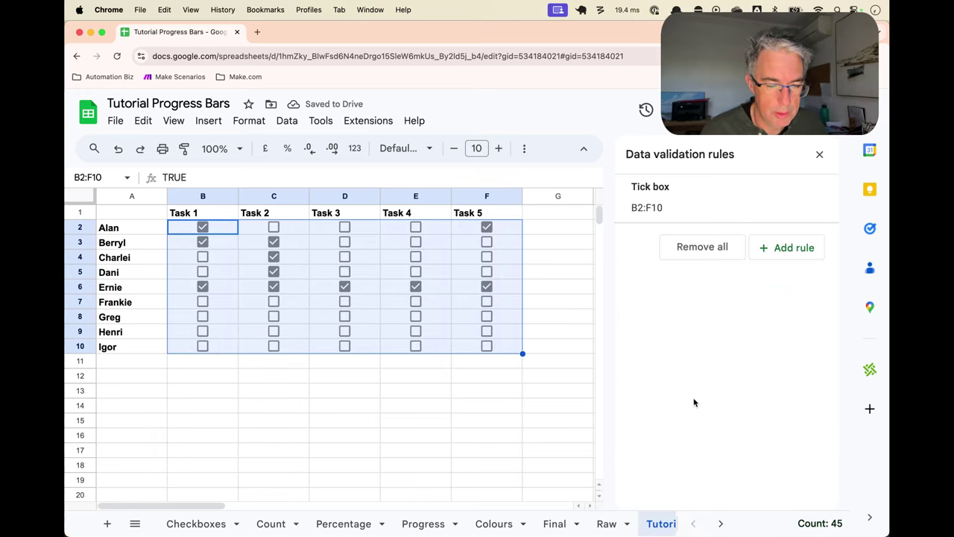
click(820, 154)
Test the tick box in F4 by ticking it and clearing it again
click(549, 257)
click(489, 258)
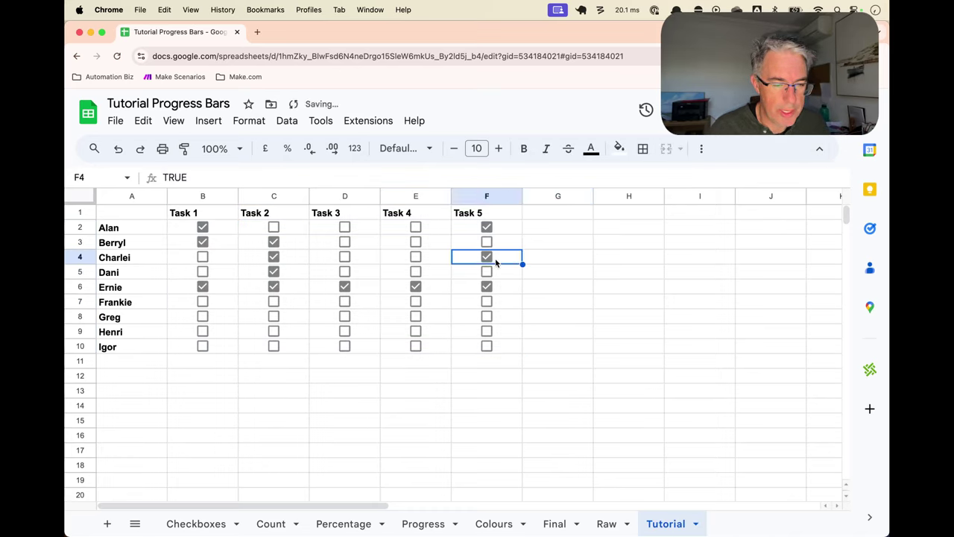
click(485, 258)
click(547, 261)
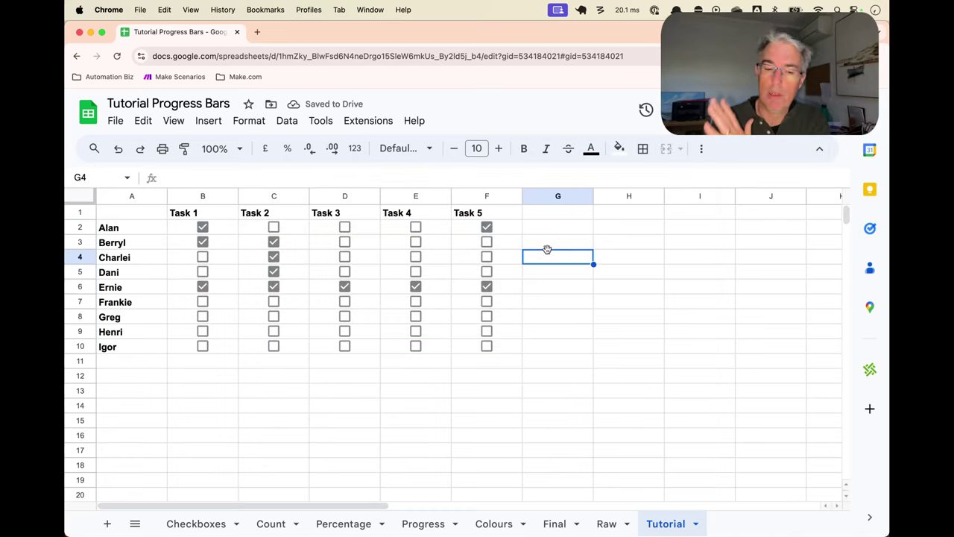
Add a Task 6 column heading in G1
click(539, 214)
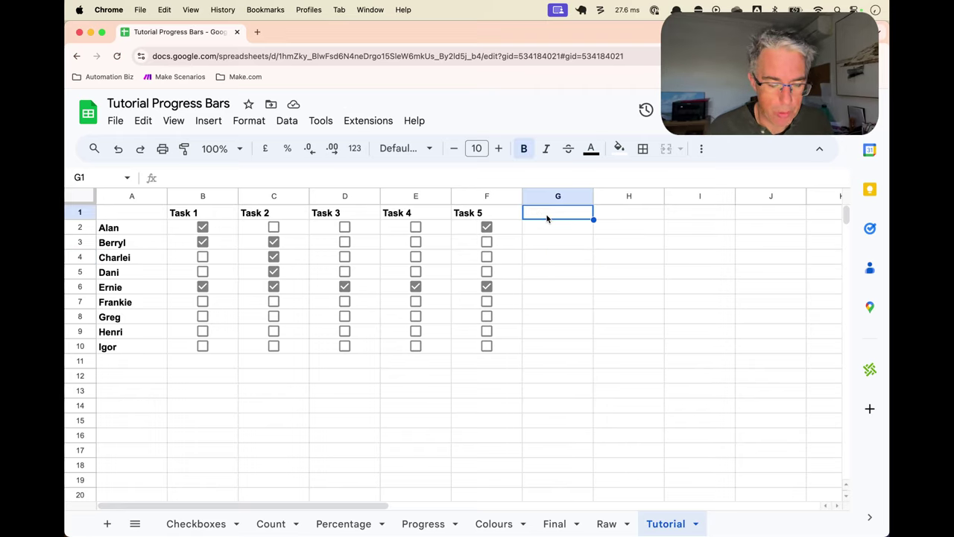
text(Task 6)
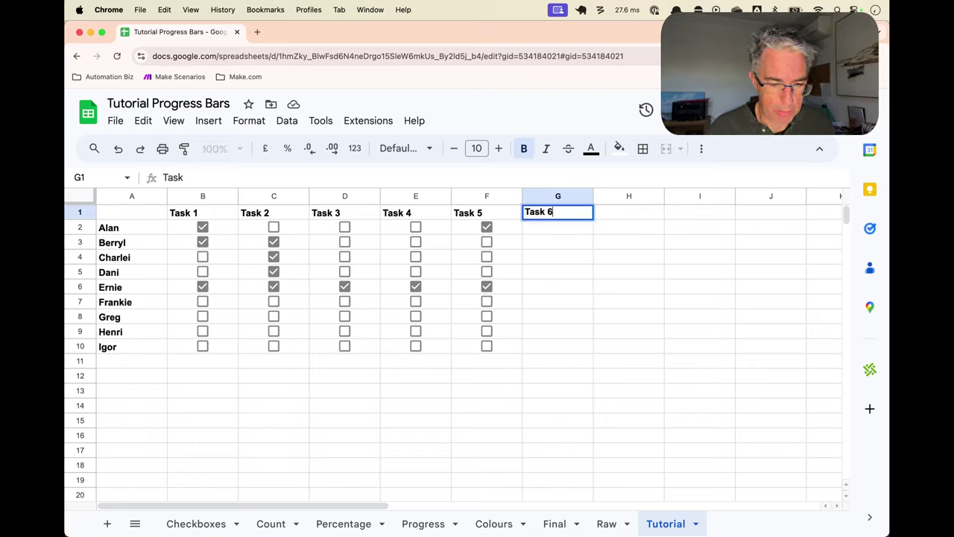
key(Tab)
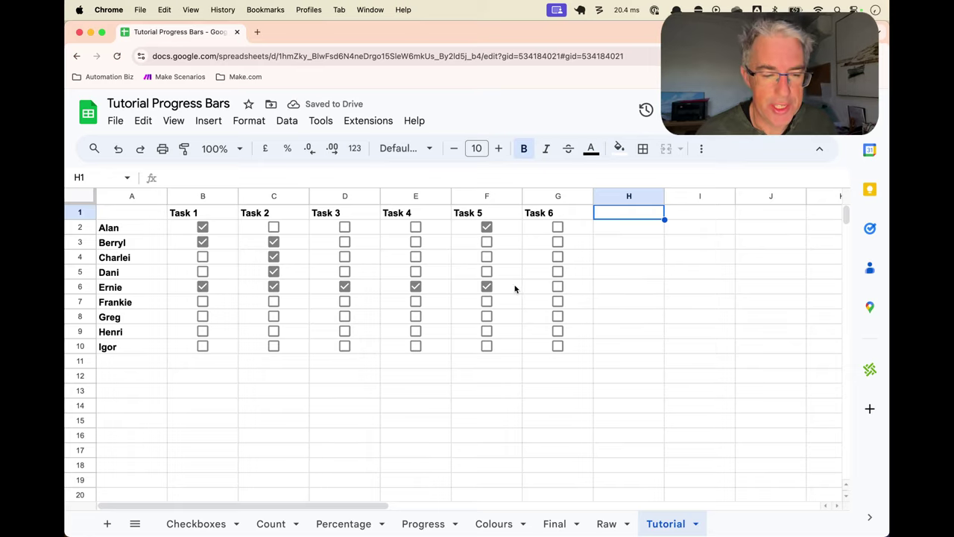
click(322, 123)
mouse_move(367, 123)
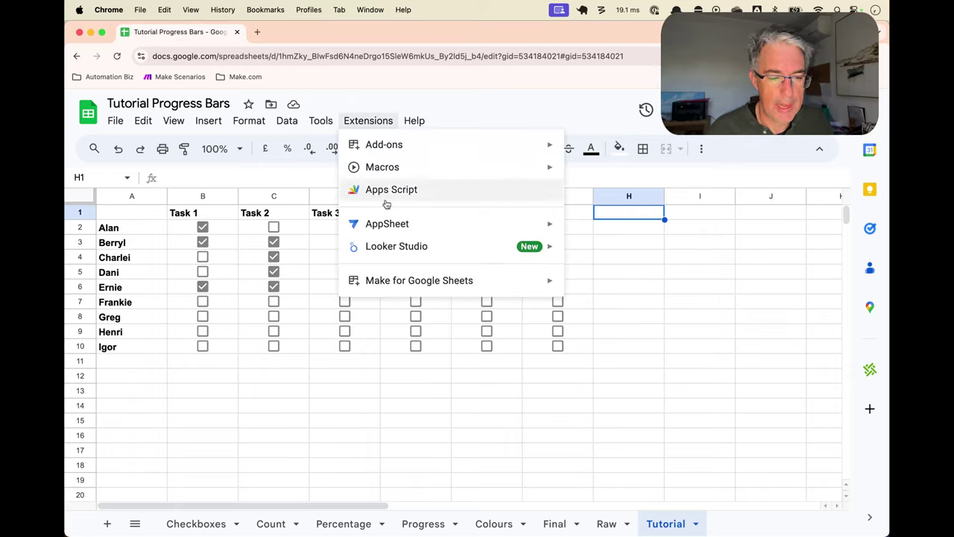
click(483, 391)
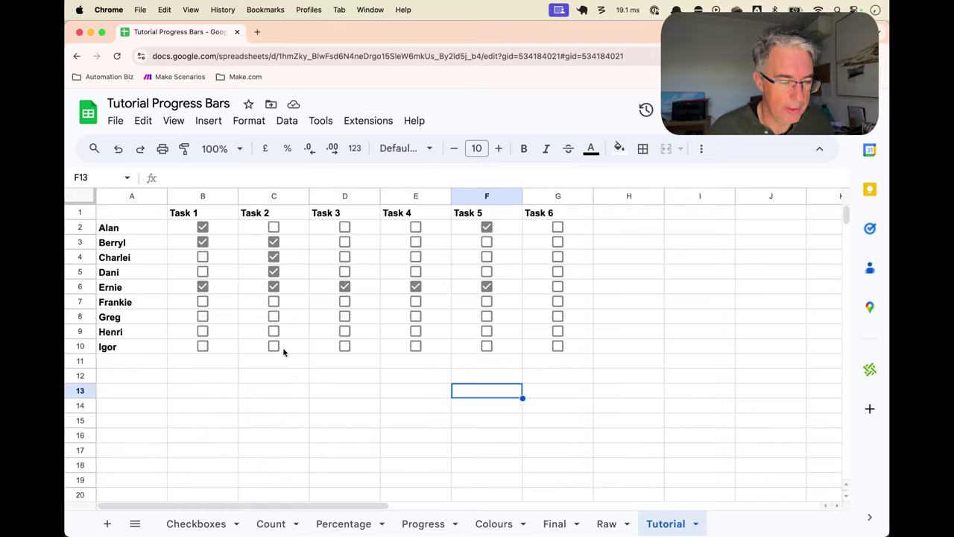
click(158, 366)
Clear the Task 6 heading and its tick boxes from column G
click(559, 196)
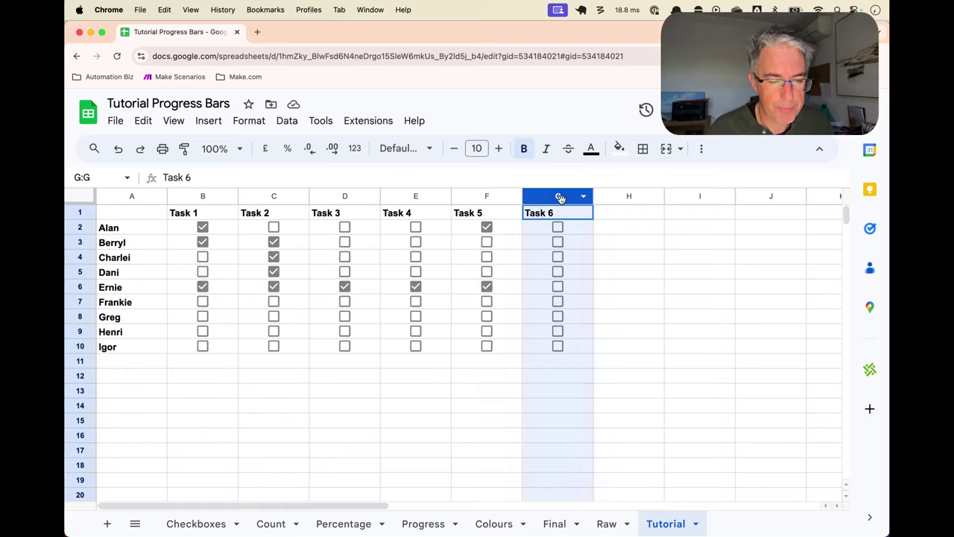
key(Delete)
click(466, 371)
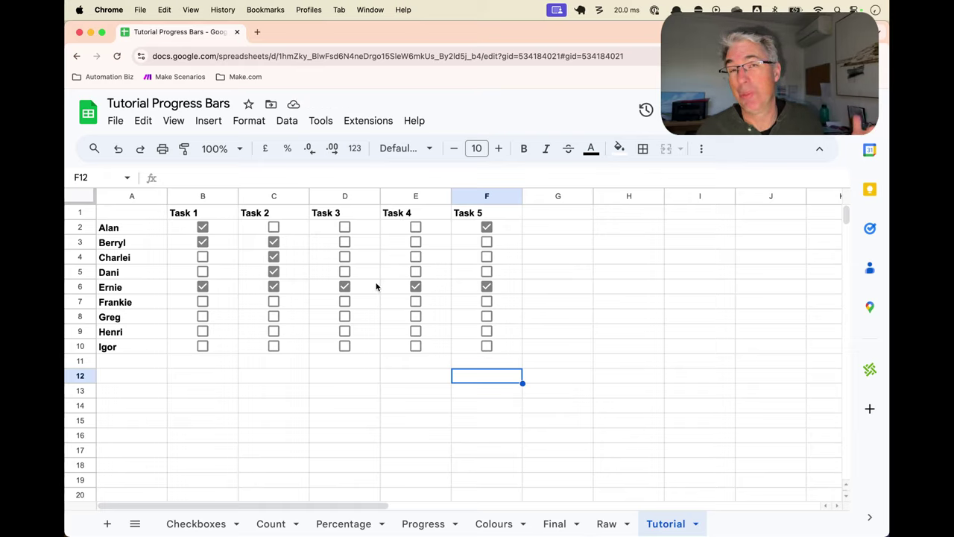
Start a conditional formatting rule covering the range B2:Z1000 of the Tutorial sheet
click(230, 229)
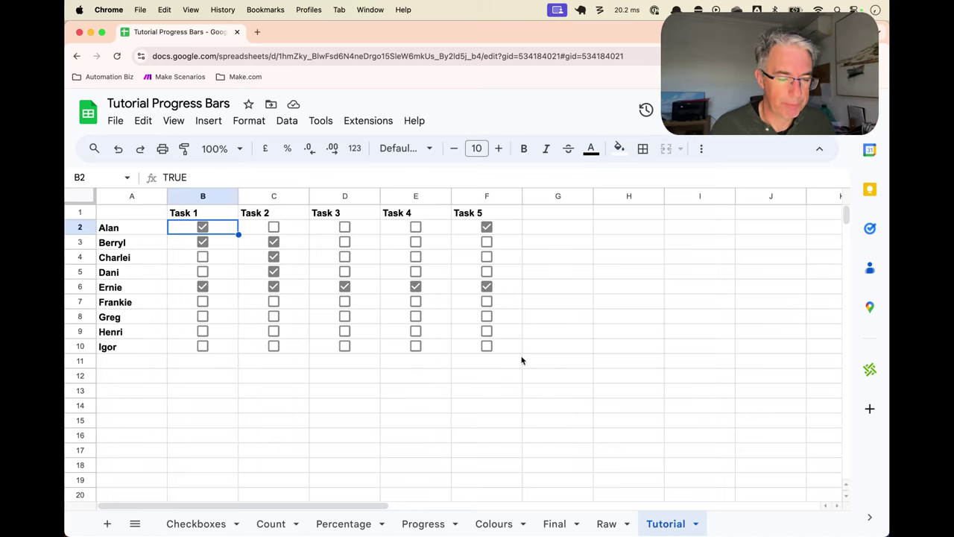
key(super+shift+Right)
key(super+shift+Right)
key(super+shift+Down)
key(super+shift+Down)
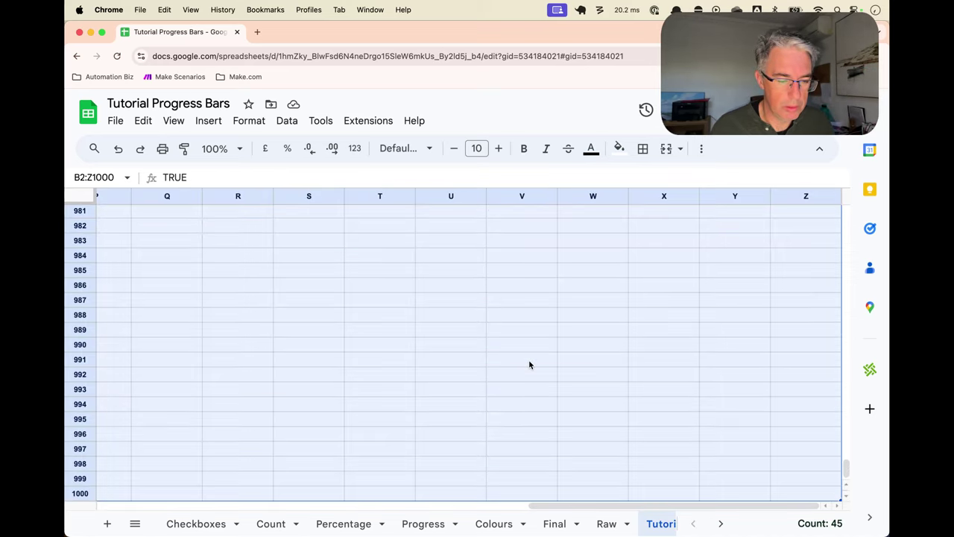
scroll(529, 364, left, 10)
scroll(529, 364, up, 20)
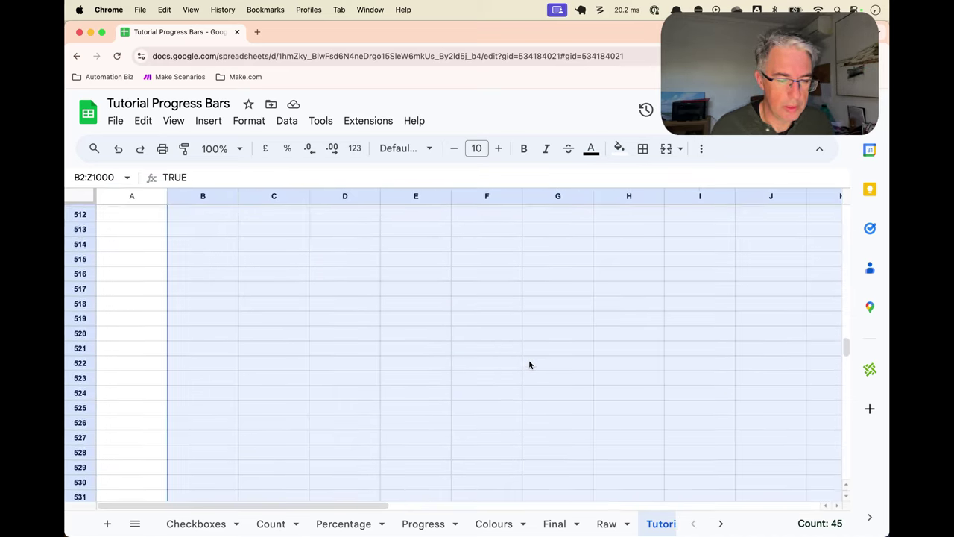
scroll(529, 364, up, 15)
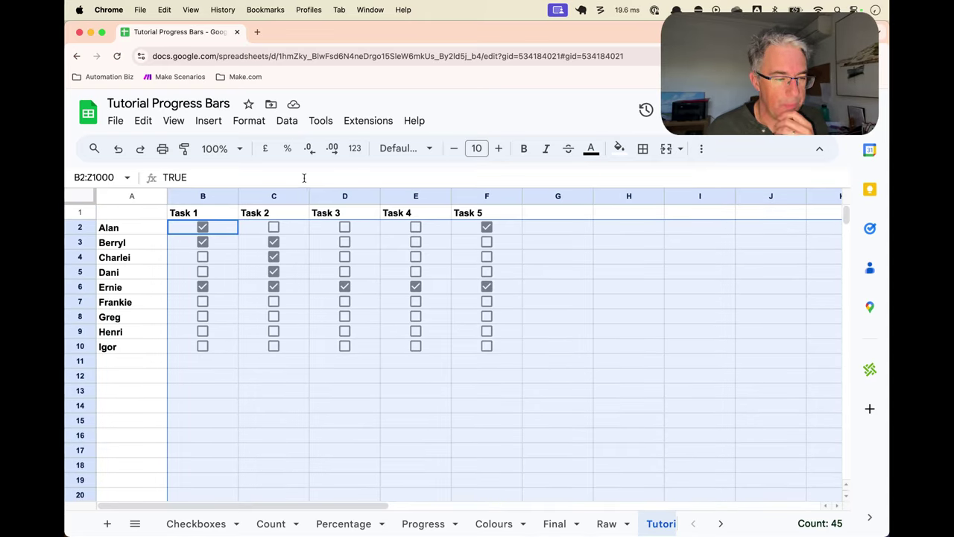
click(251, 122)
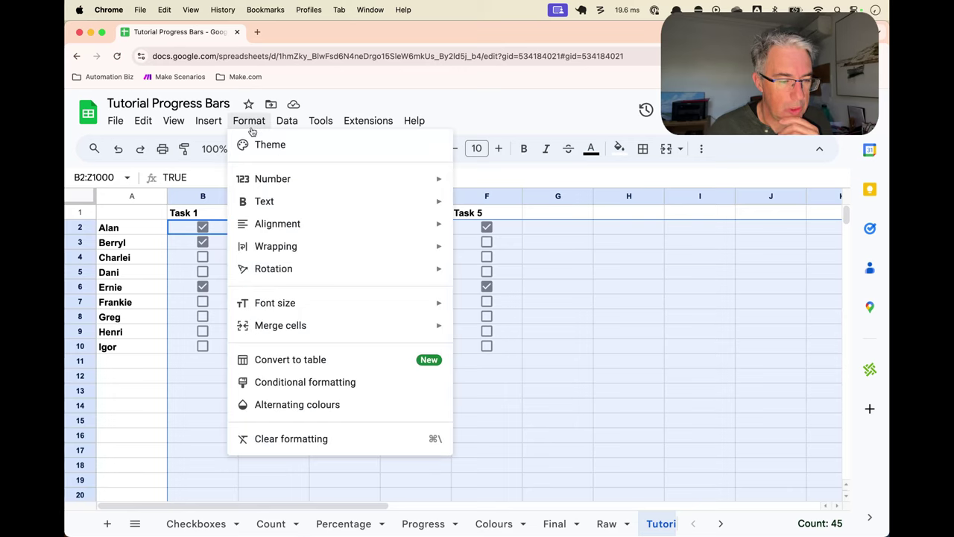
click(327, 384)
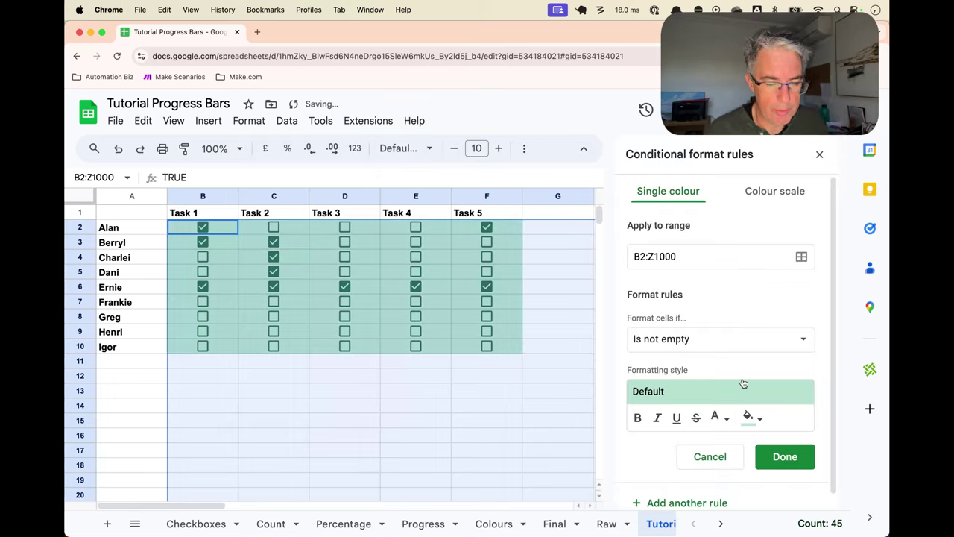
Set the rule's condition so that it formats cells whose value is equal to True
click(724, 341)
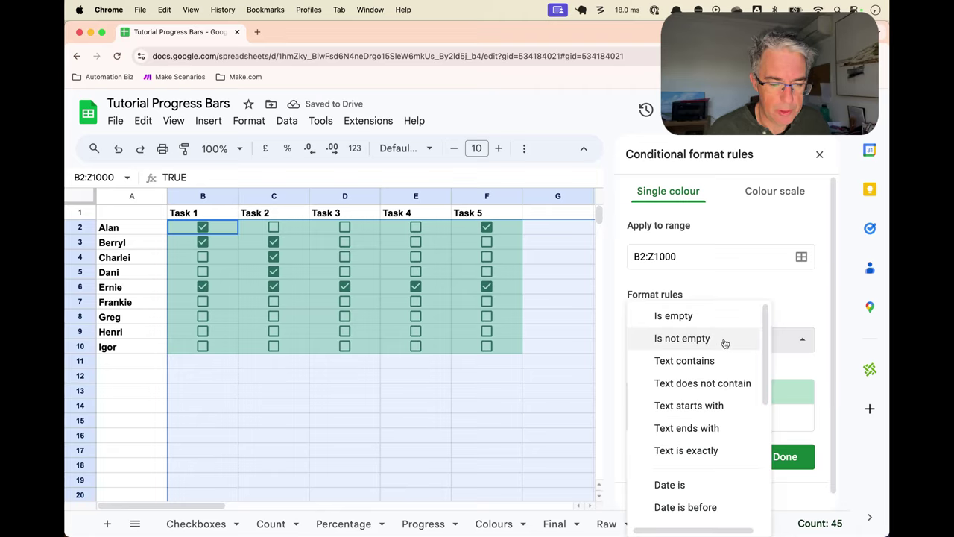
scroll(724, 343, down, 2)
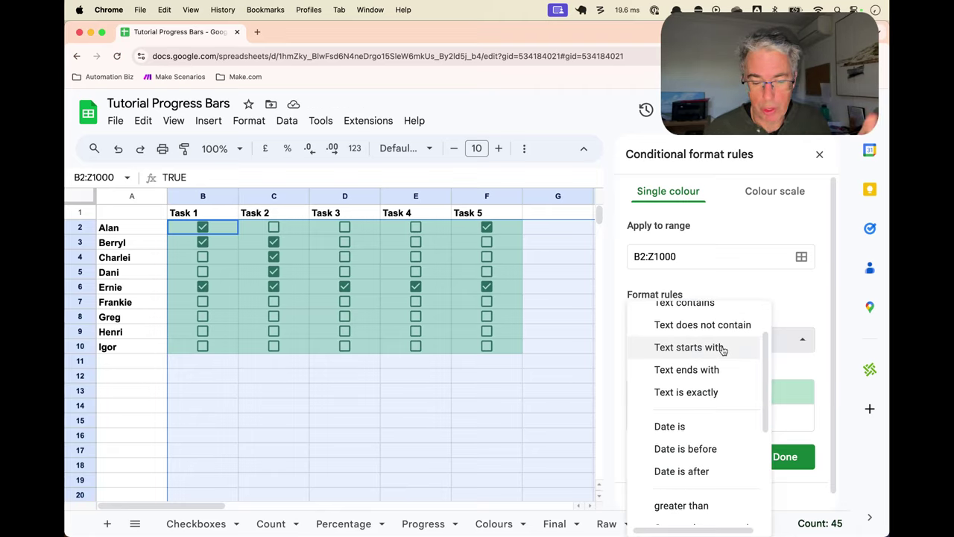
scroll(721, 348, down, 6)
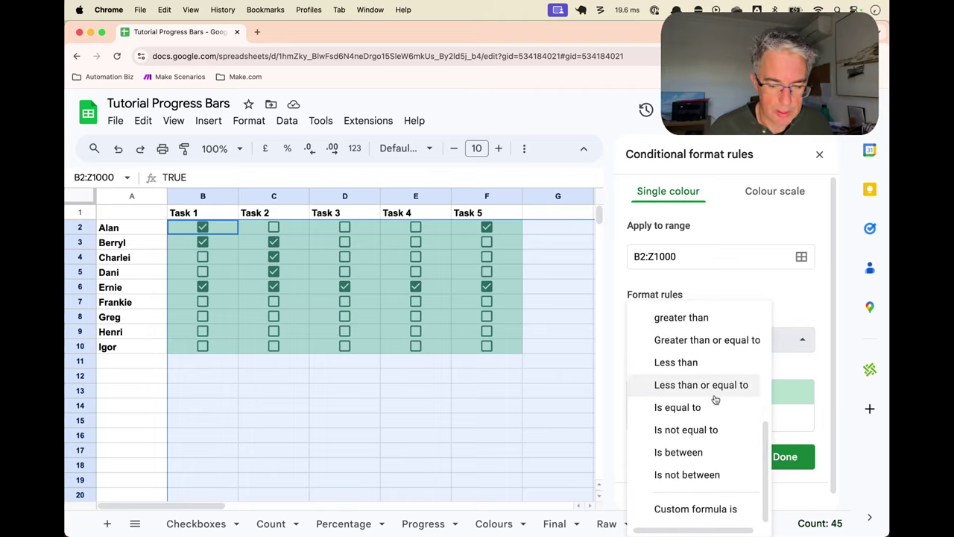
scroll(715, 400, up, 4)
scroll(715, 399, down, 4)
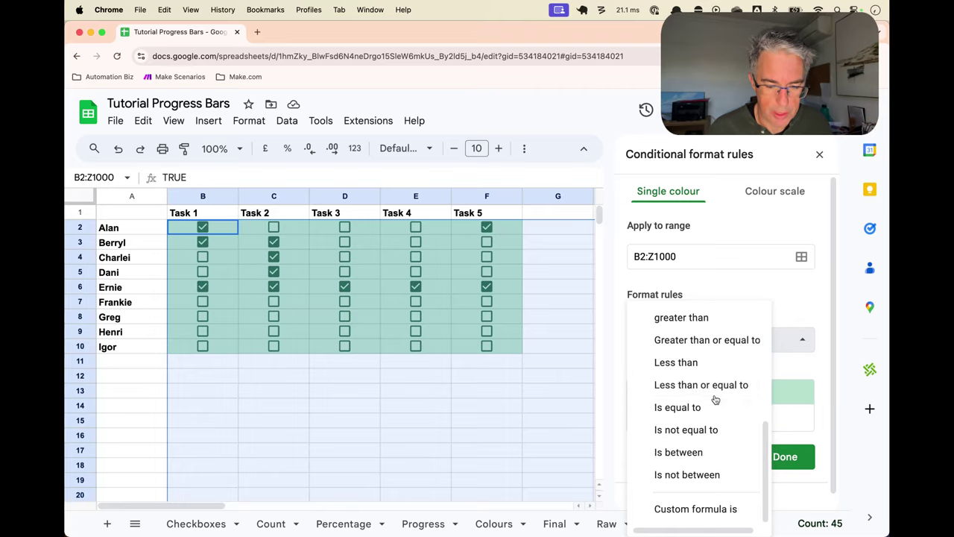
click(698, 407)
click(698, 372)
text(True)
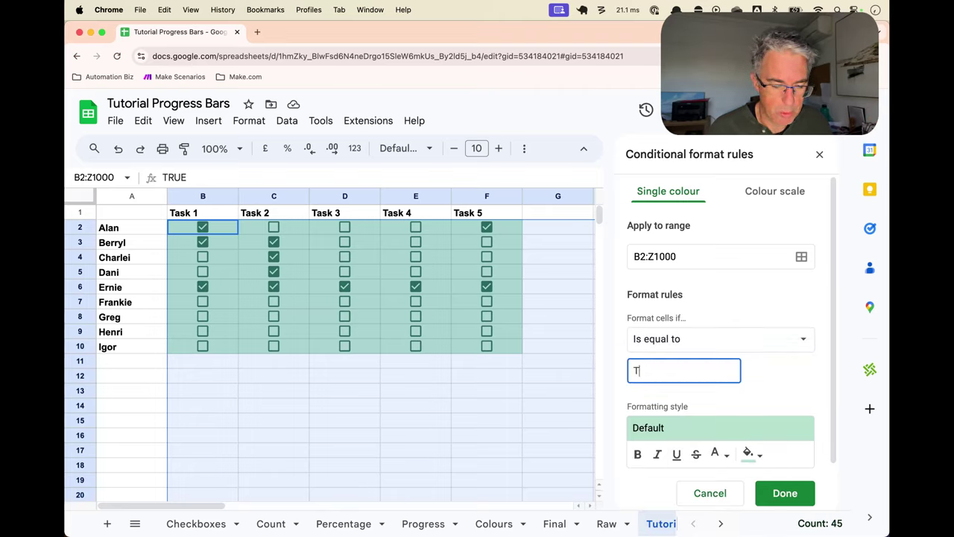
Give the True rule no fill and a dark green text colour, and save the rule
click(749, 455)
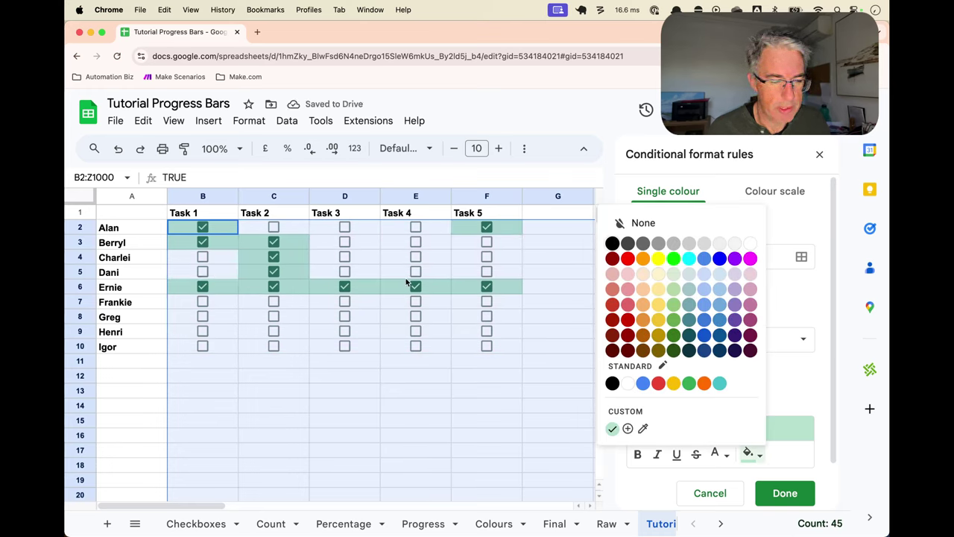
click(714, 224)
click(717, 454)
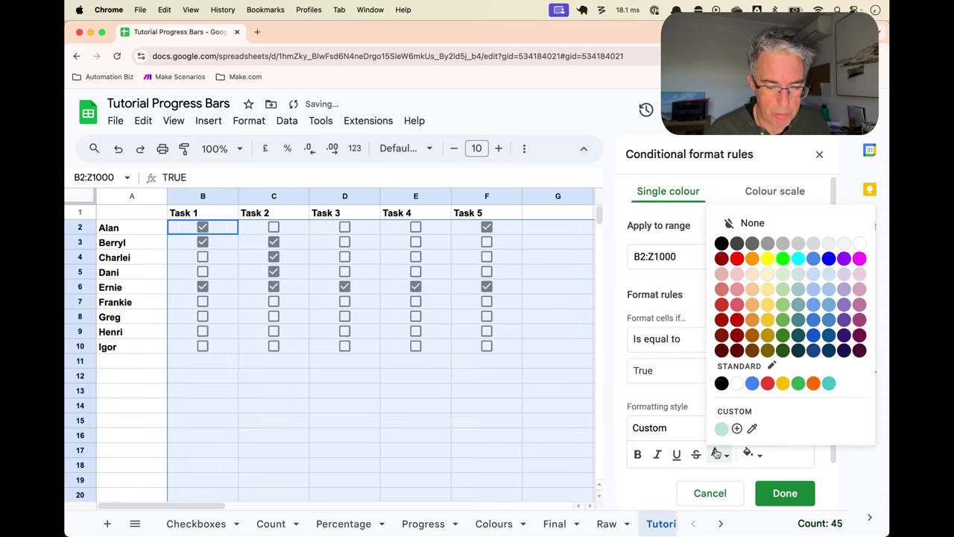
click(783, 334)
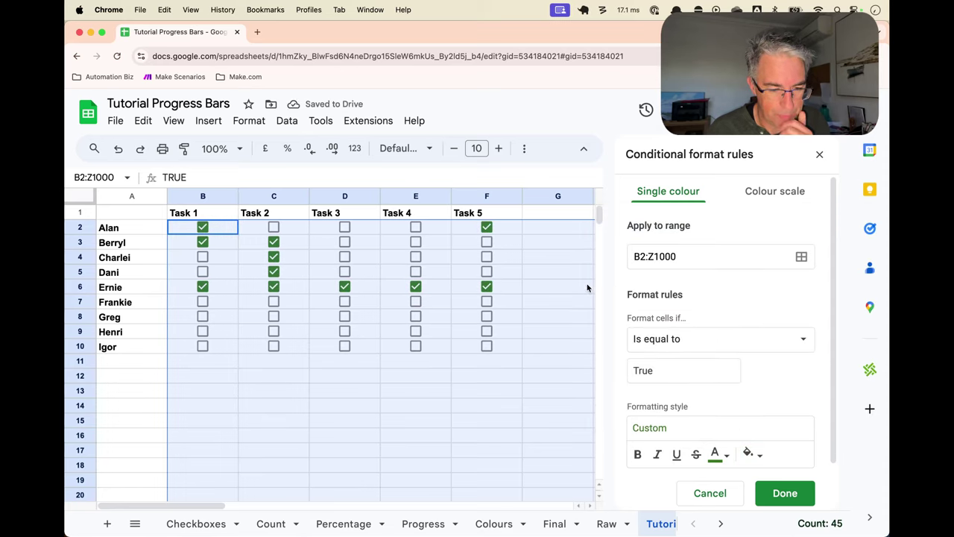
click(785, 493)
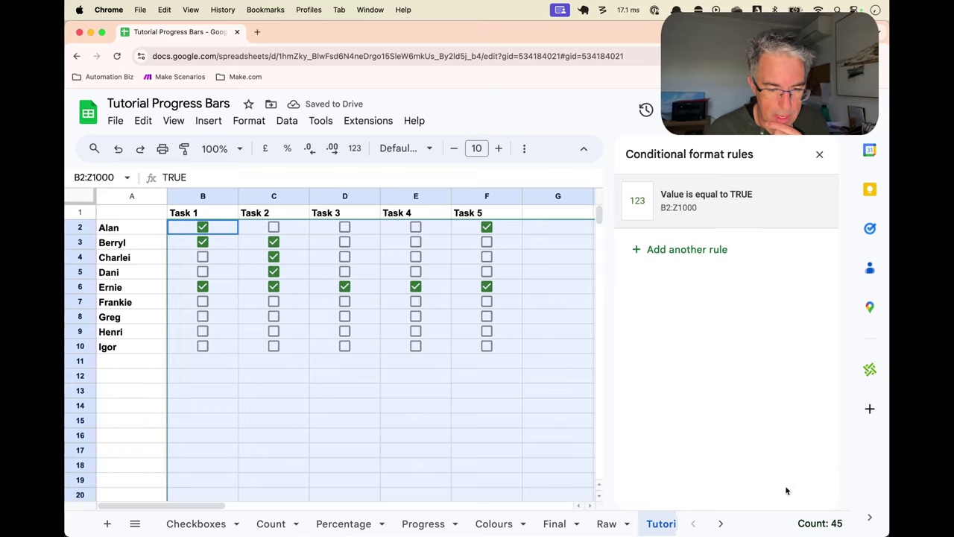
Add a second conditional formatting rule on B2:Z1000 for cells whose value is equal to False
click(700, 249)
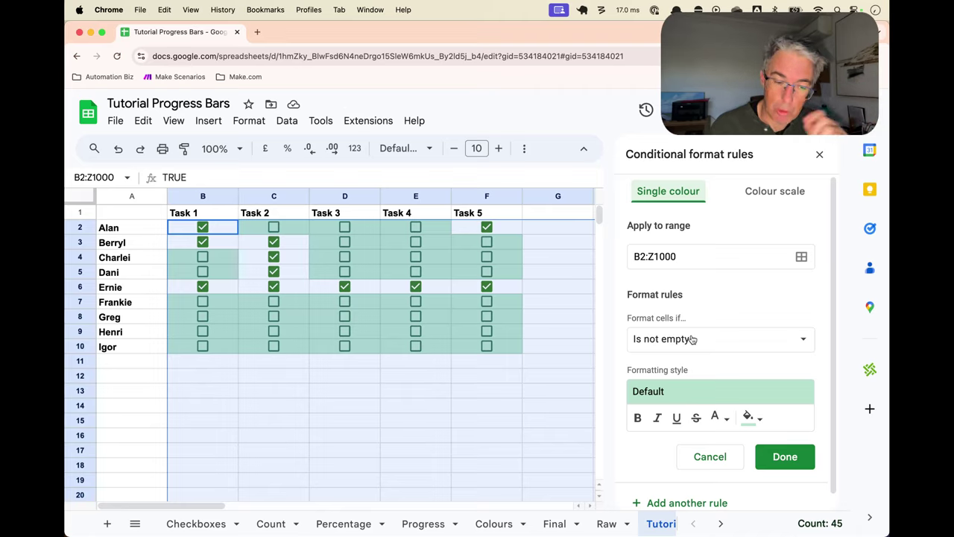
click(702, 351)
scroll(699, 398, down, 5)
click(691, 436)
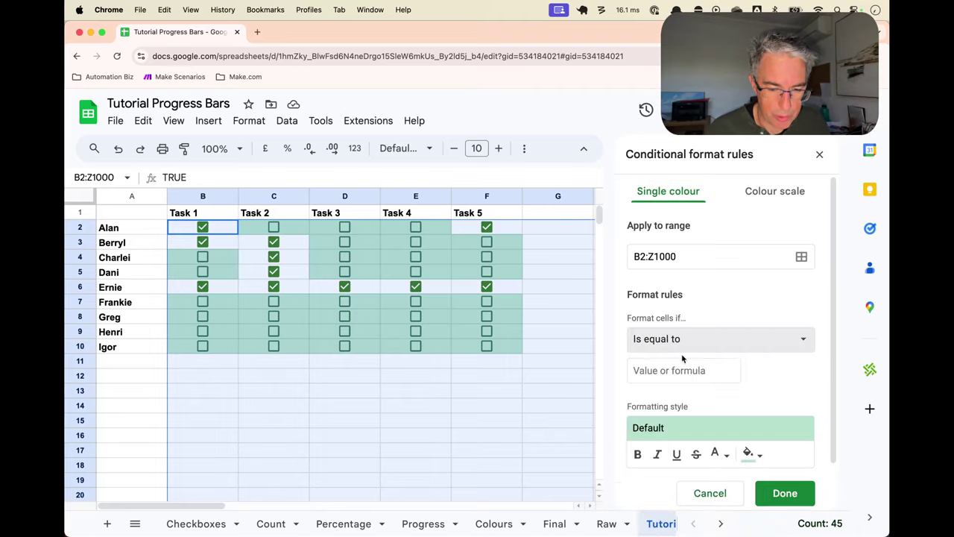
click(683, 365)
text(False)
Give the False rule no fill and a light grey text colour, and save the rule
click(750, 454)
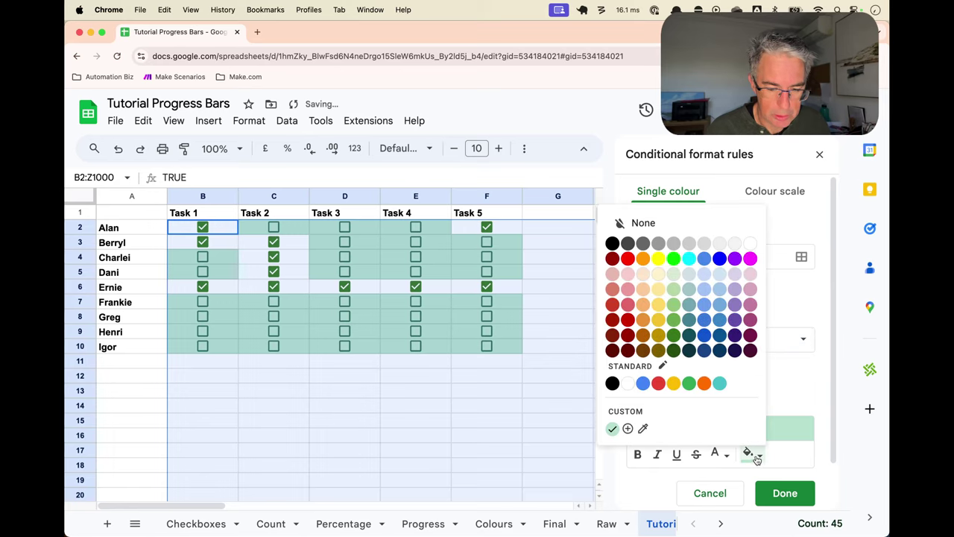
click(688, 228)
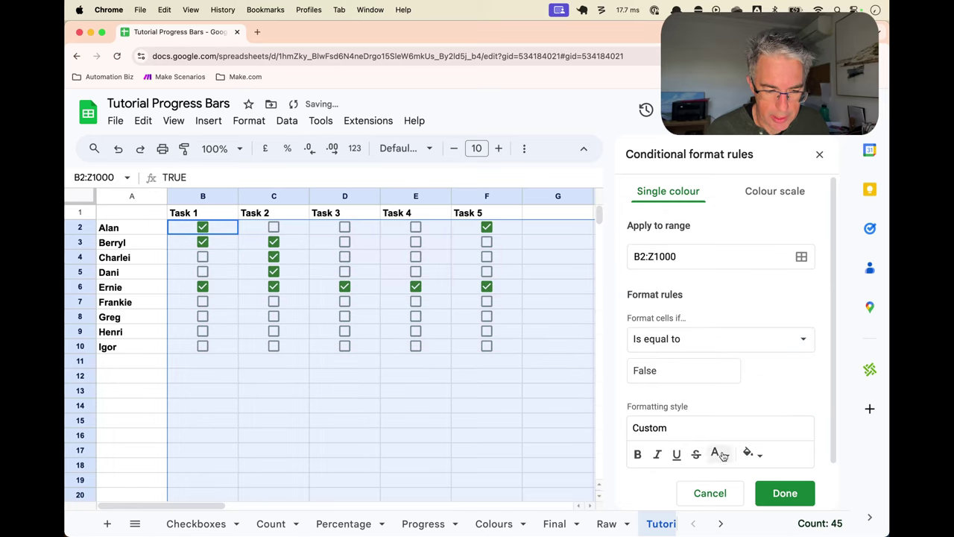
click(722, 455)
click(795, 245)
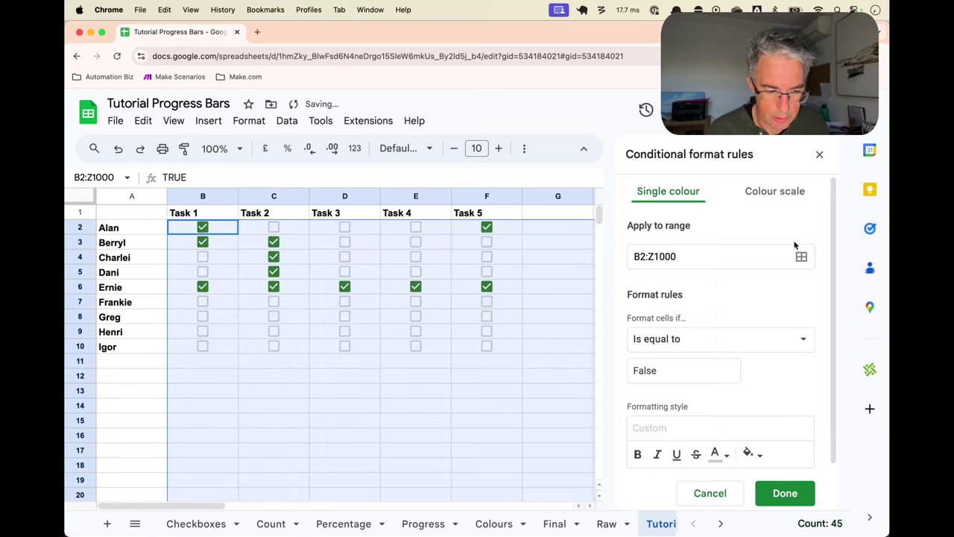
click(783, 493)
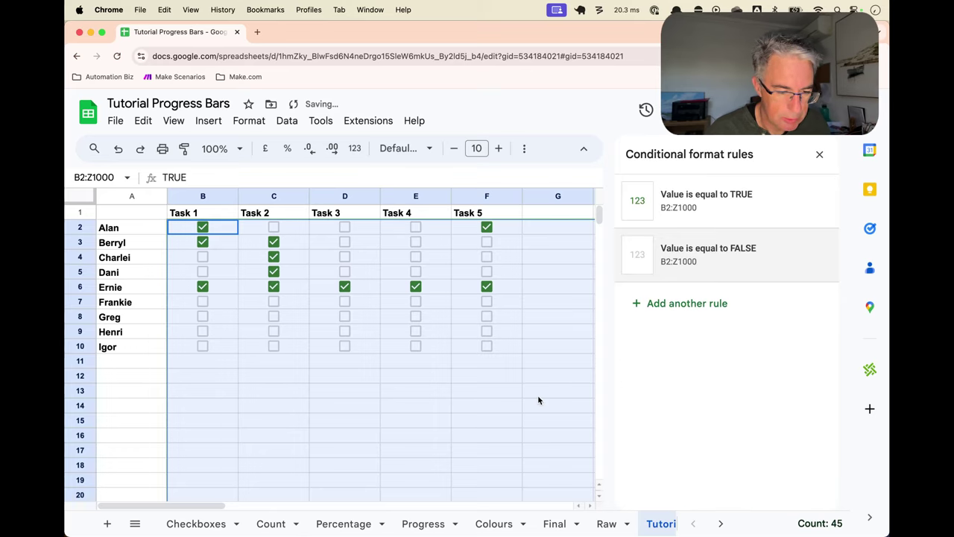
Tick and untick the Task 2 box in cell C2 to test the colour rules
click(557, 389)
click(276, 232)
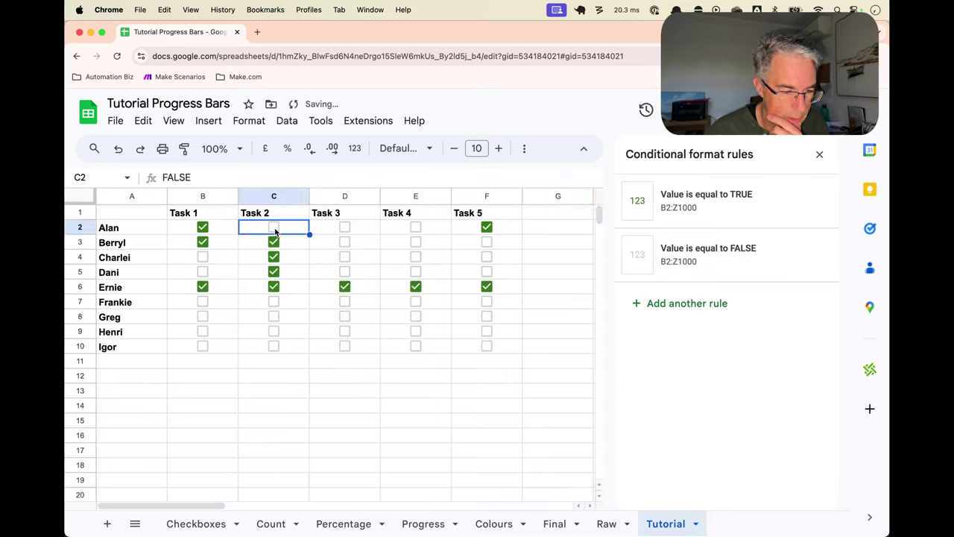
click(275, 228)
click(274, 229)
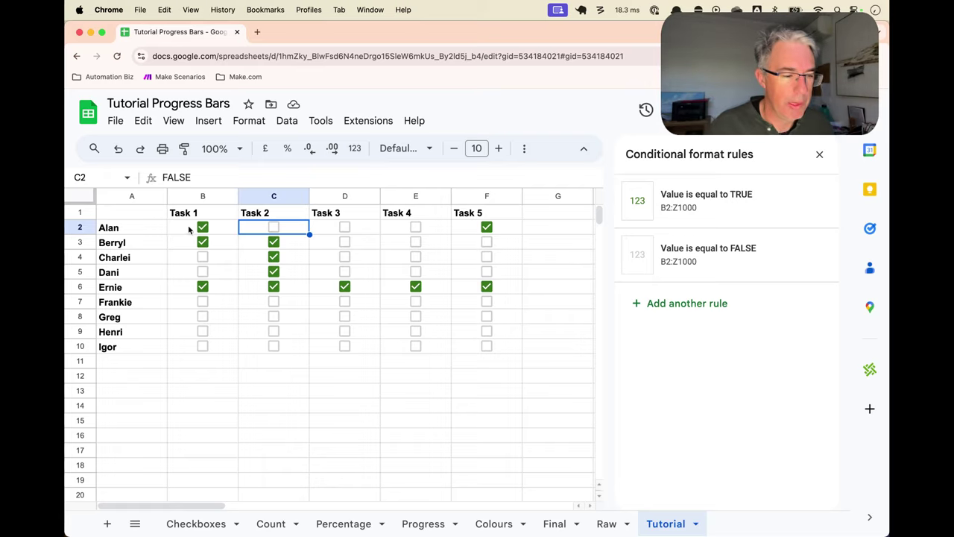
Insert one empty column directly after the names in column A
click(137, 196)
right_click(136, 196)
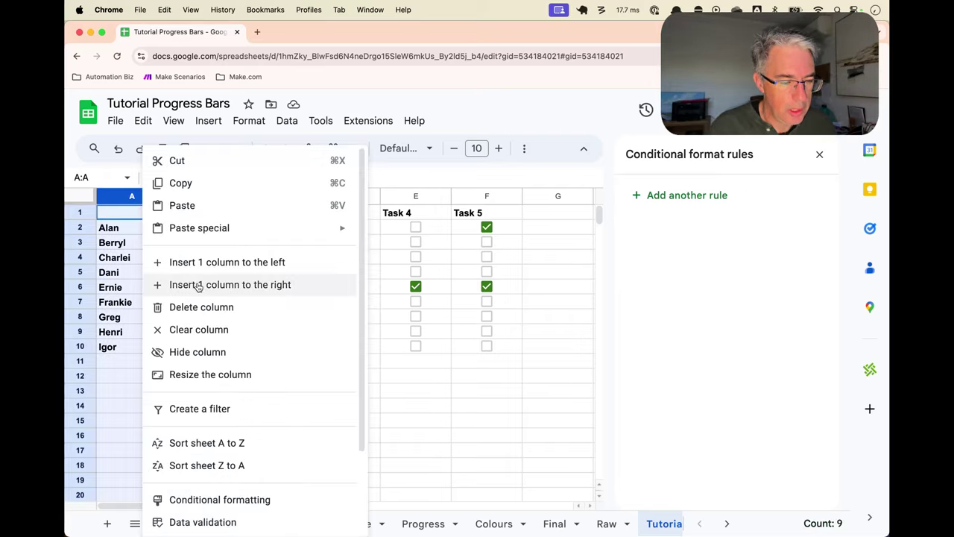
click(198, 285)
click(225, 230)
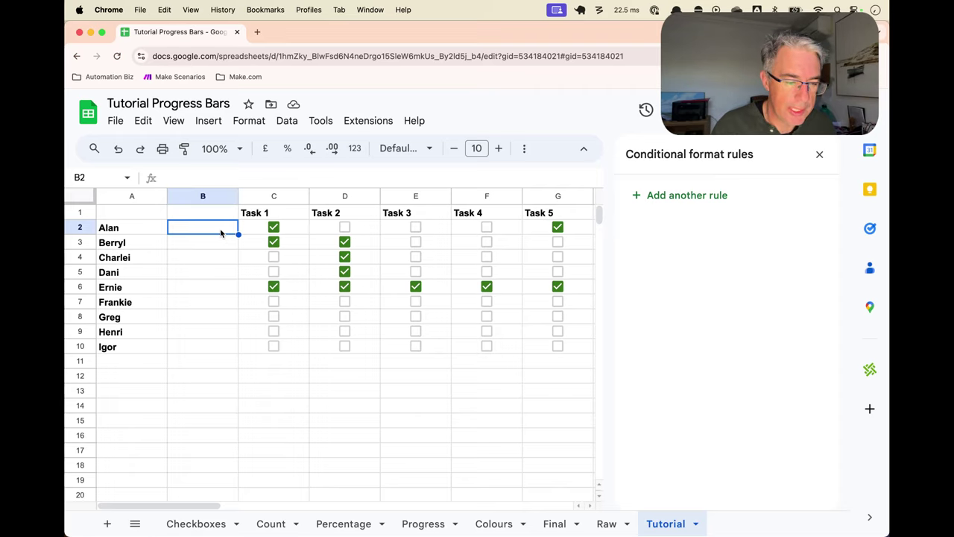
Enter 5 in cell B1 as the number of tasks
click(216, 216)
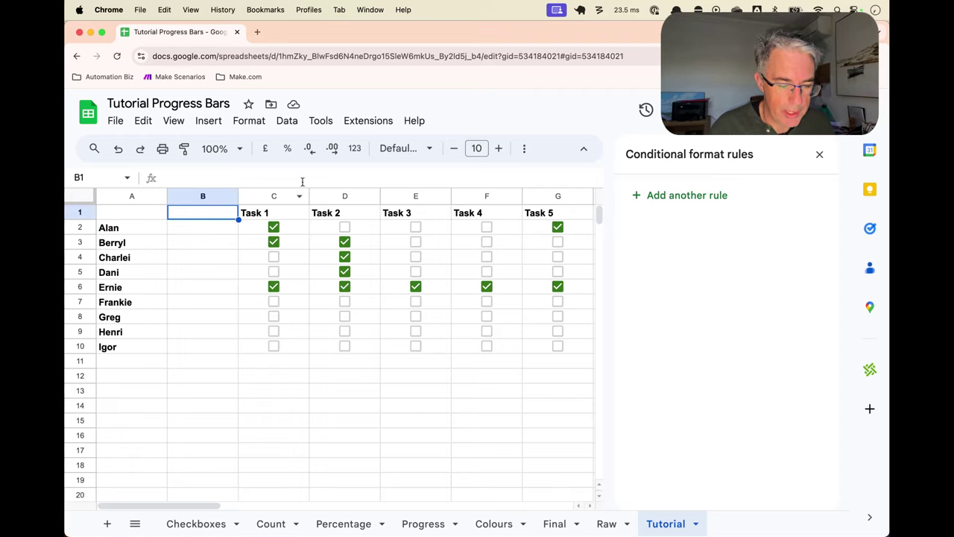
text(=)
scroll(435, 198, right, 3)
scroll(335, 257, left, 3)
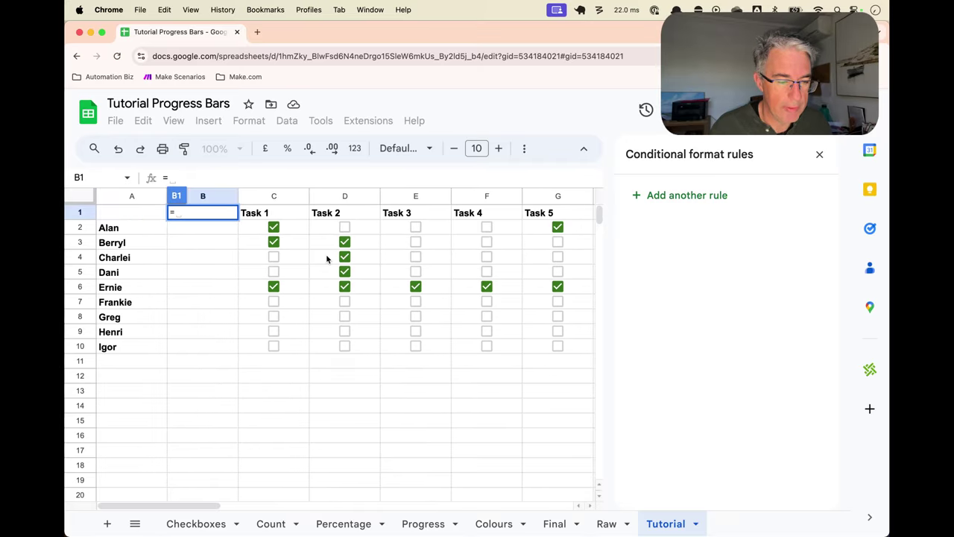
key(BackSpace)
text(5)
key(Return)
Enter the formula =COUNTA(C1:AA1) in cell B1 to count the task headings
key(Up)
text(=COUNT)
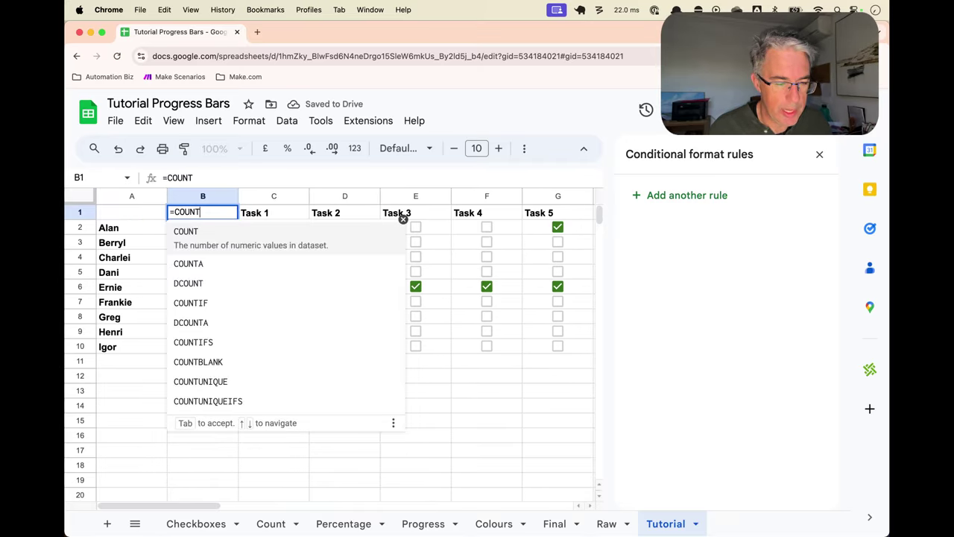
text(A()
click(298, 214)
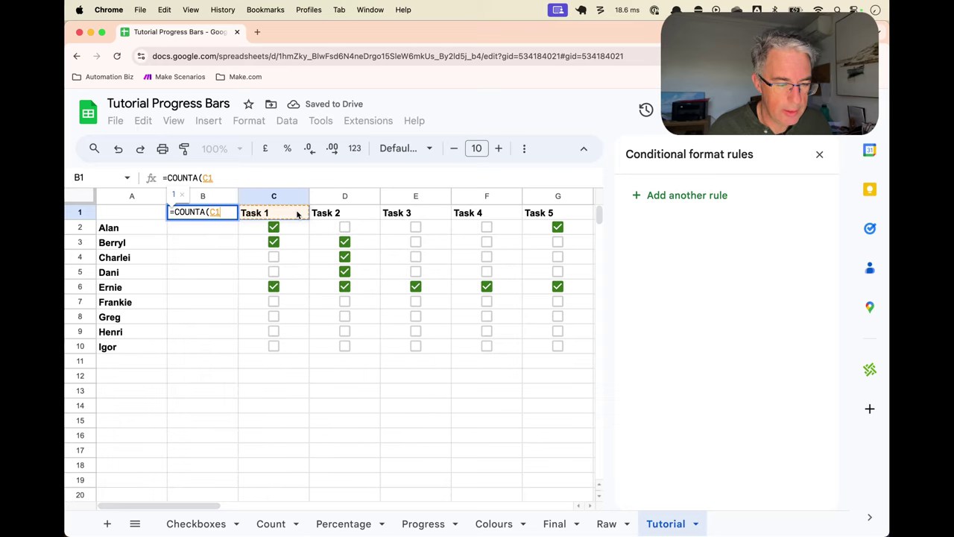
key(ctrl+shift+Right)
scroll(299, 244, right, 3)
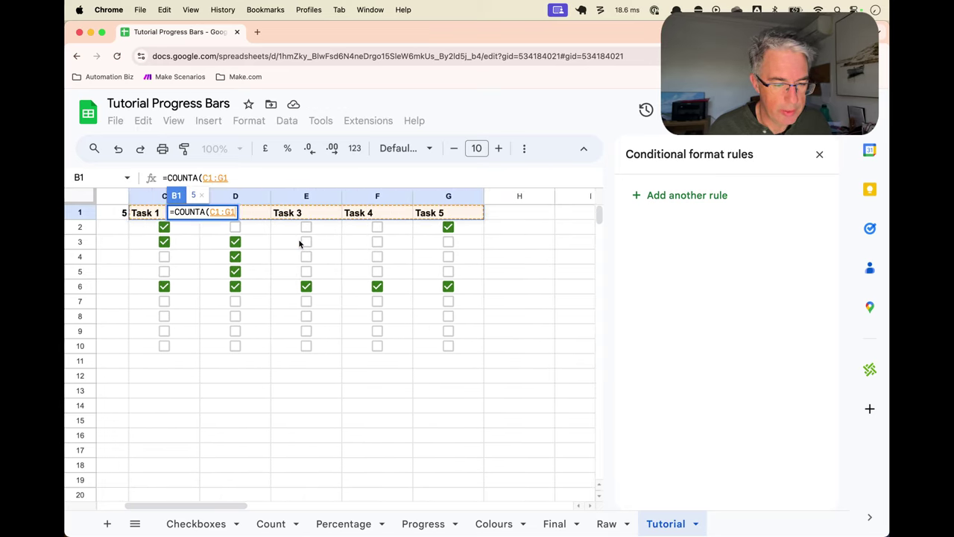
key(ctrl+shift+Right)
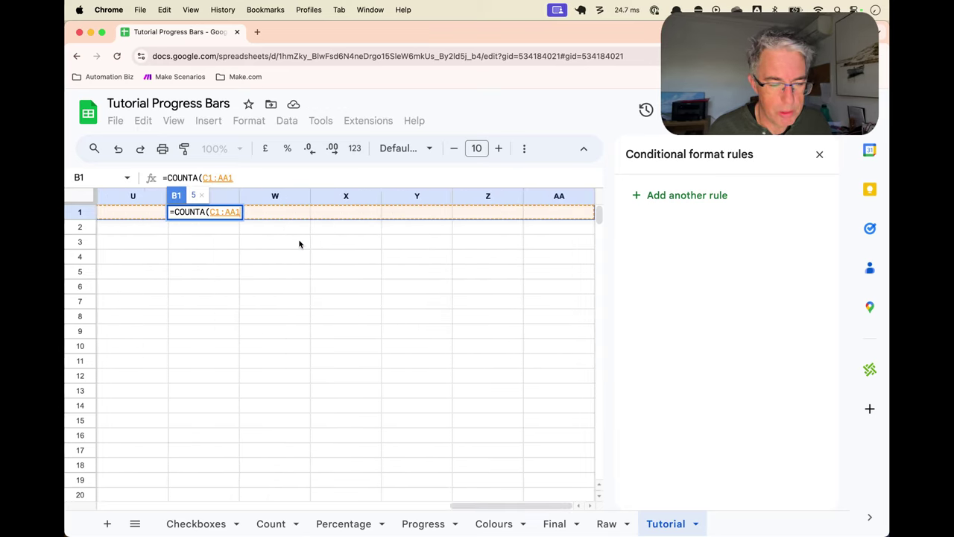
key(Return)
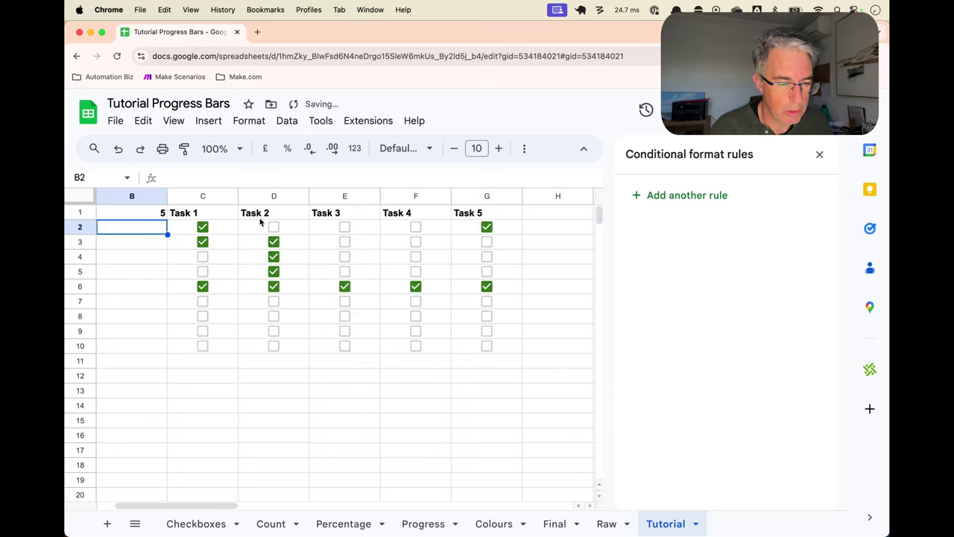
scroll(177, 220, left, 1)
click(185, 215)
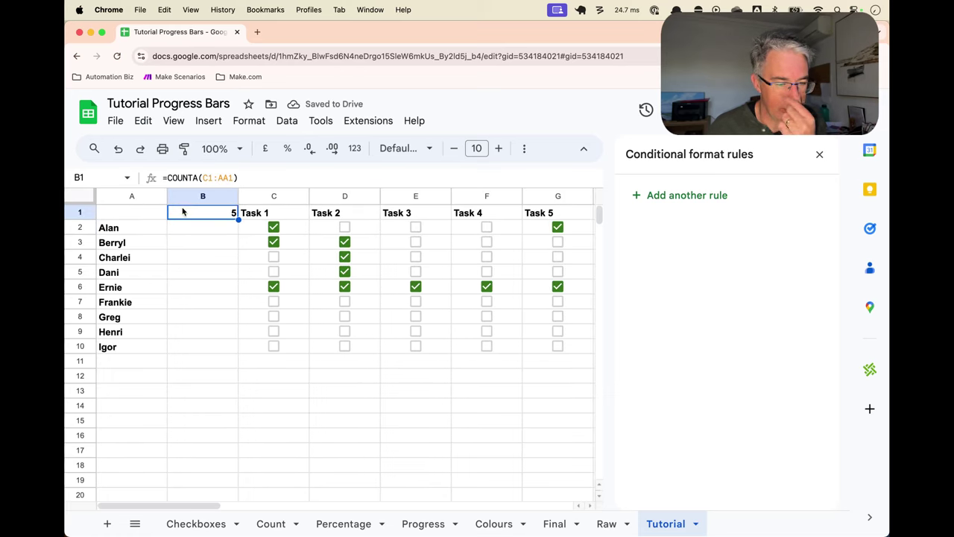
Add the test headings T in H1 and X in I1, and check the task count in B1
scroll(306, 239, right, 1)
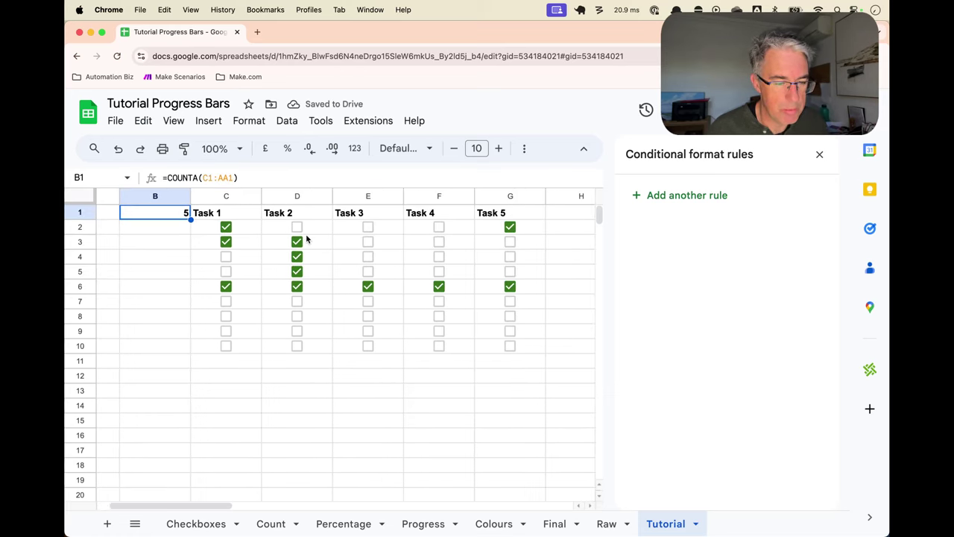
click(559, 215)
text(T)
key(Tab)
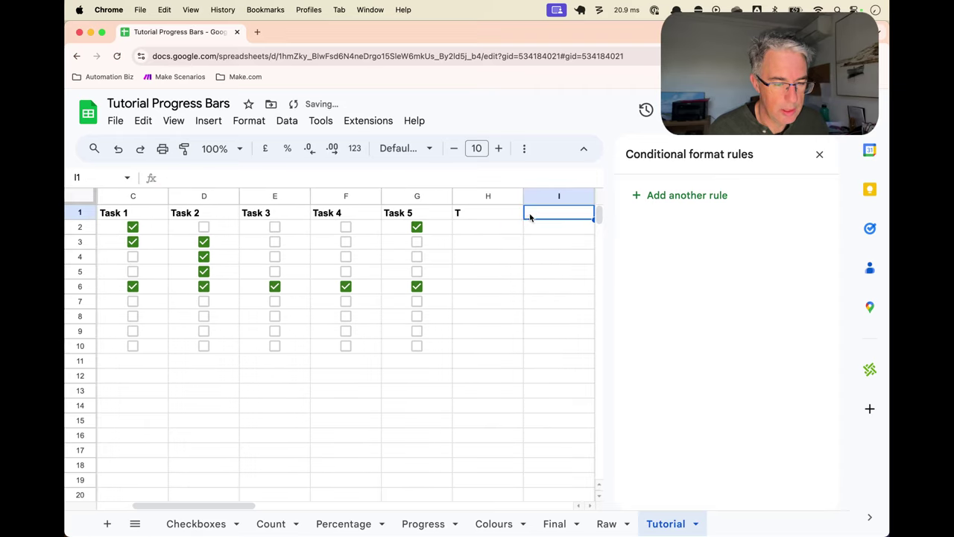
text(X)
key(Tab)
scroll(472, 241, left, 4)
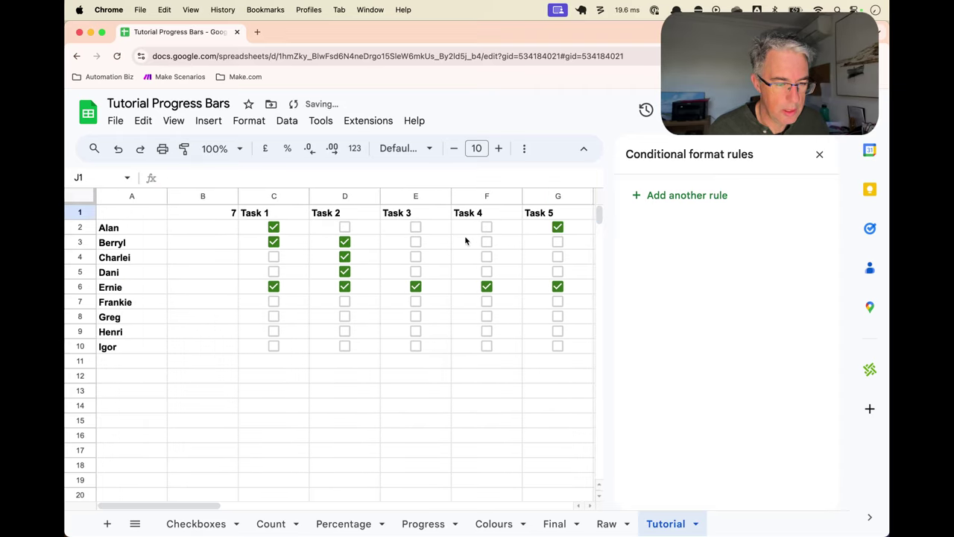
scroll(462, 213, right, 5)
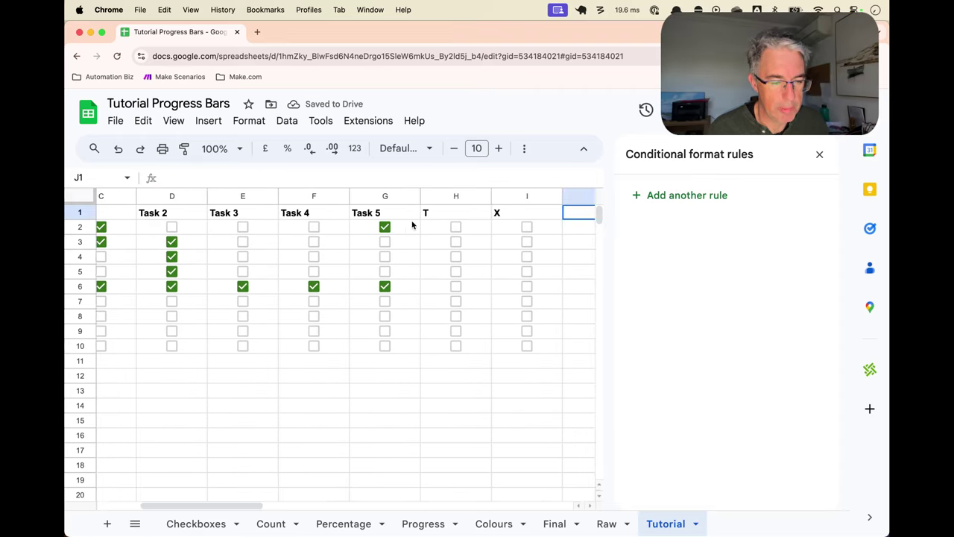
Clear the test headings and their tick boxes from columns H and I
drag(463, 198, 522, 199)
key(Delete)
scroll(420, 251, left, 3)
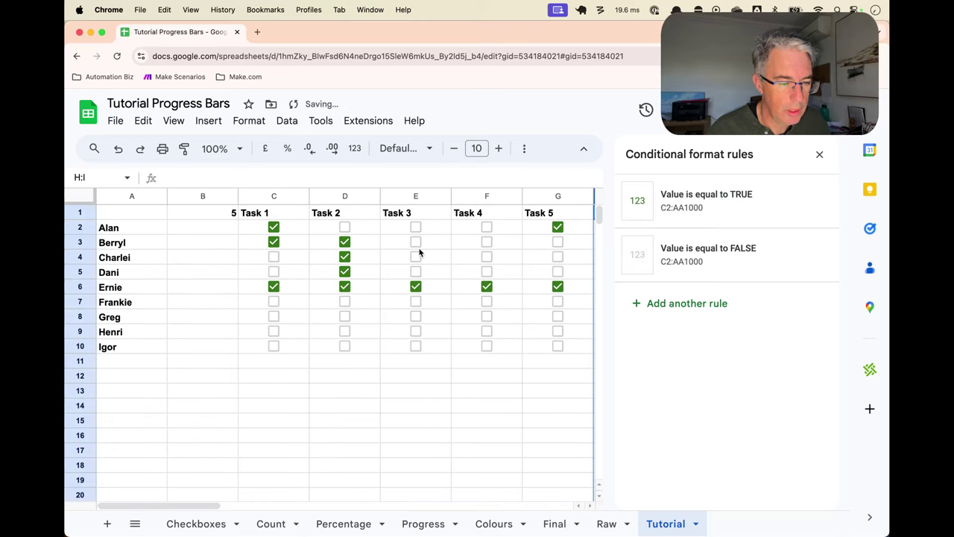
click(210, 230)
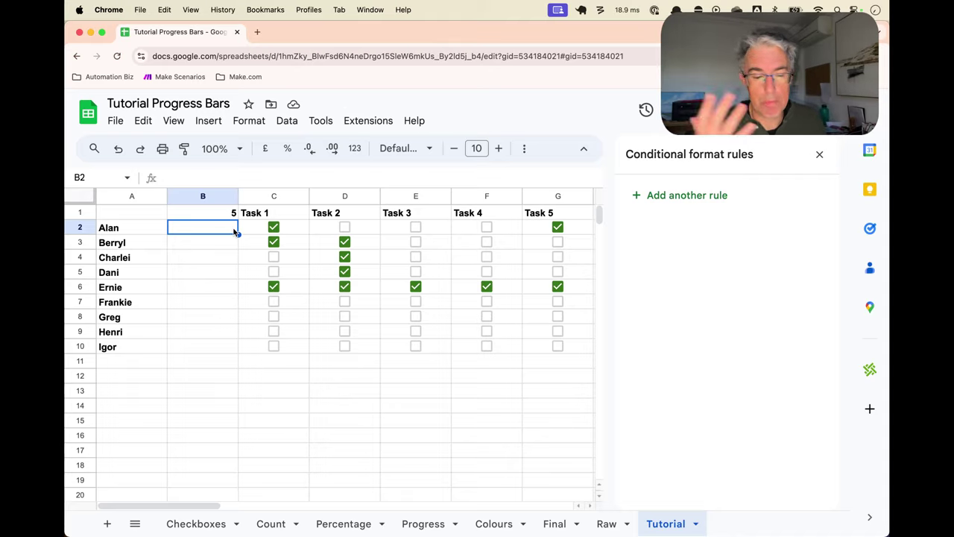
text(=COUNTA()
key(Escape)
Copy the COUNTA formula from cell B1 into cell B2
click(230, 219)
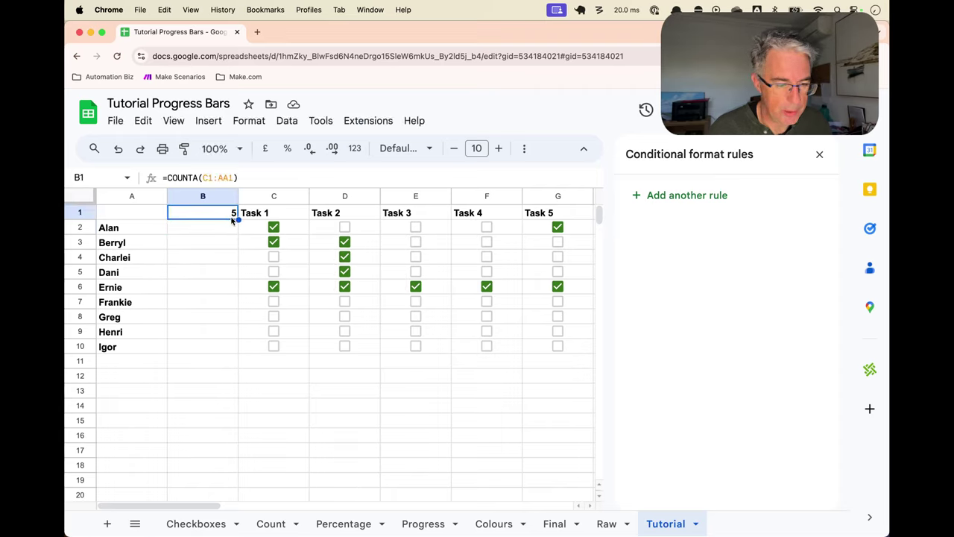
key(ctrl+c)
click(221, 234)
key(ctrl+v)
click(220, 252)
click(222, 228)
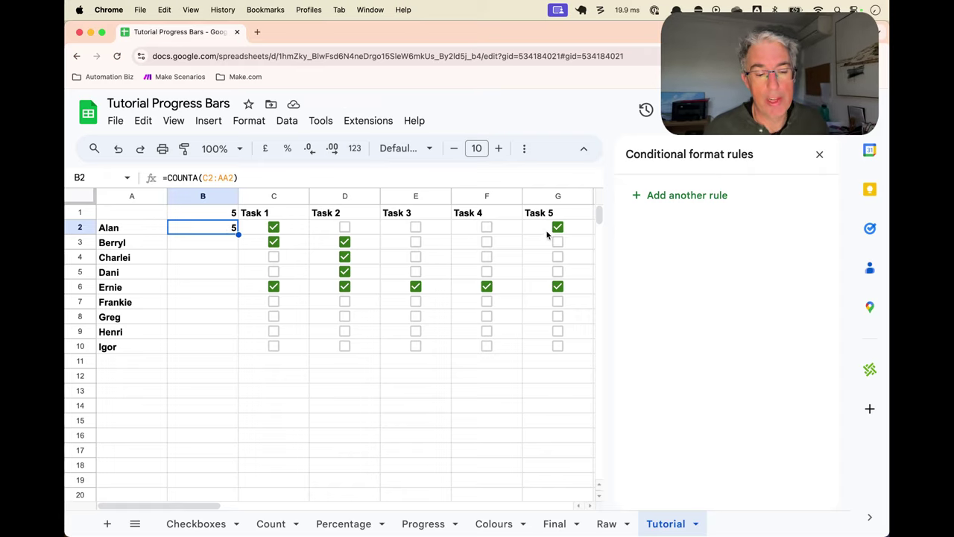
Change the formula in B2 to =COUNTIF(C2:AA2, True) and accept the suggested autofill down to B10
click(195, 177)
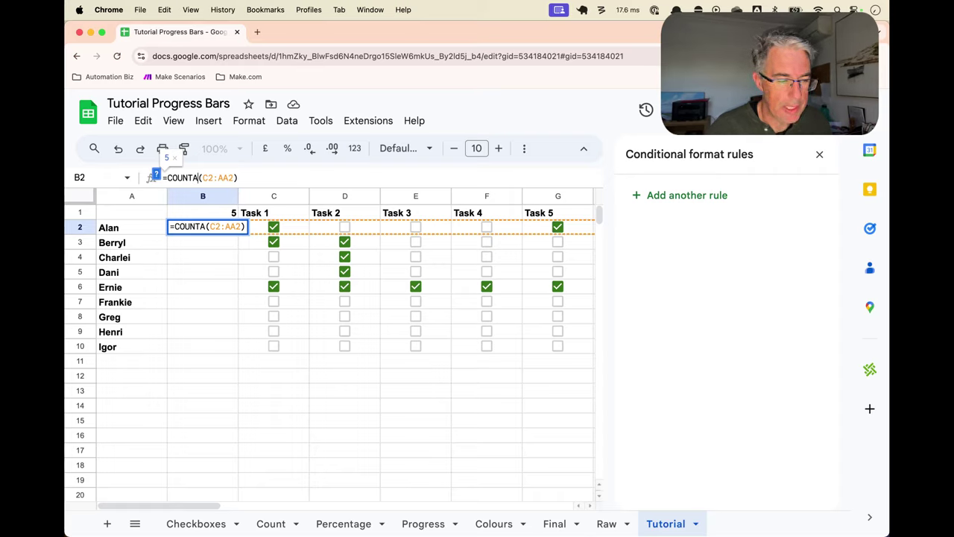
key(BackSpace)
text(IF(C2:AA2)
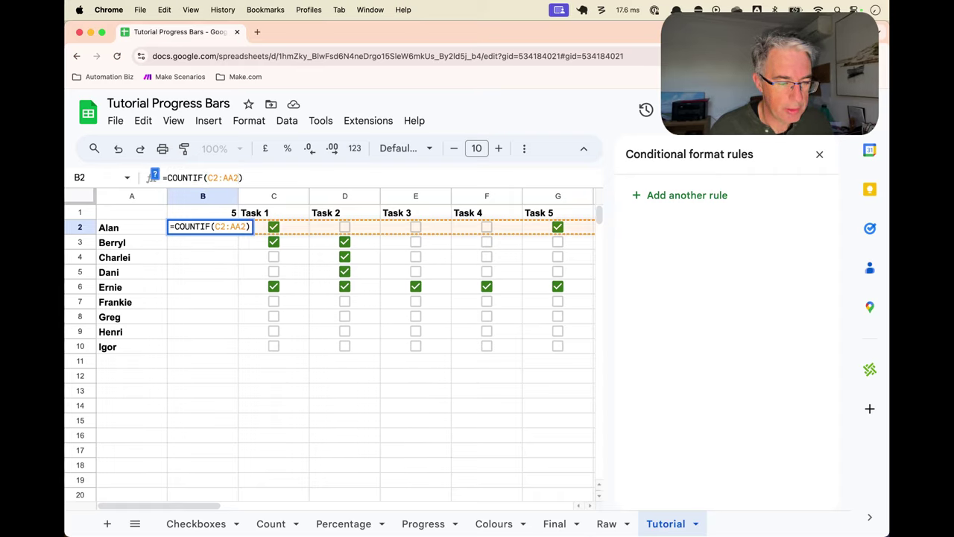
text(, True)
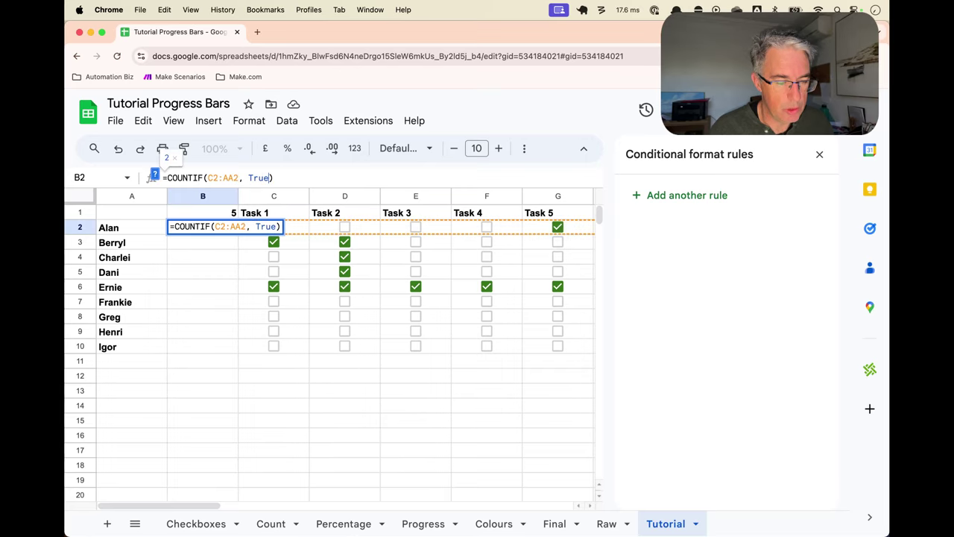
key(Return)
click(255, 332)
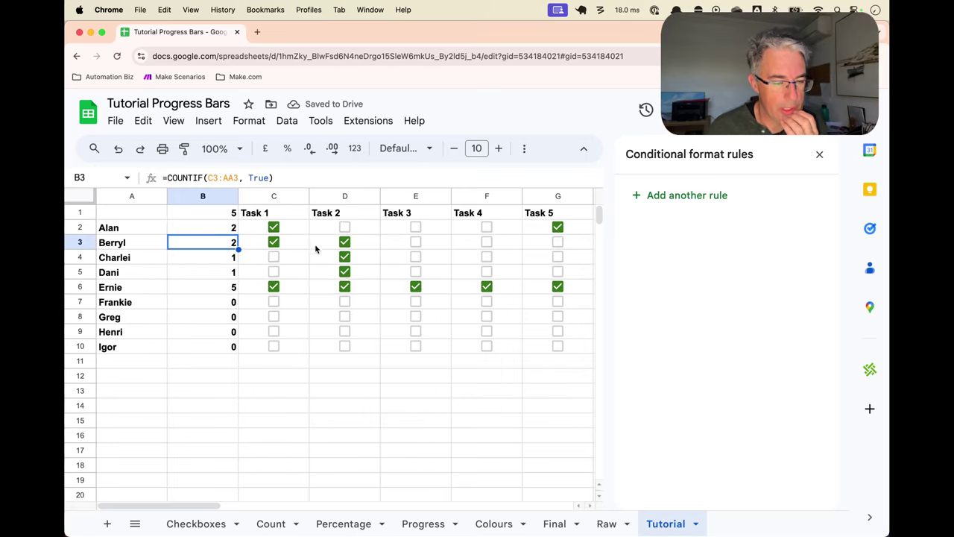
Tick the Task 2, Task 3 and Task 4 boxes in row 2 and the Task 1 box in row 7
click(346, 227)
click(415, 226)
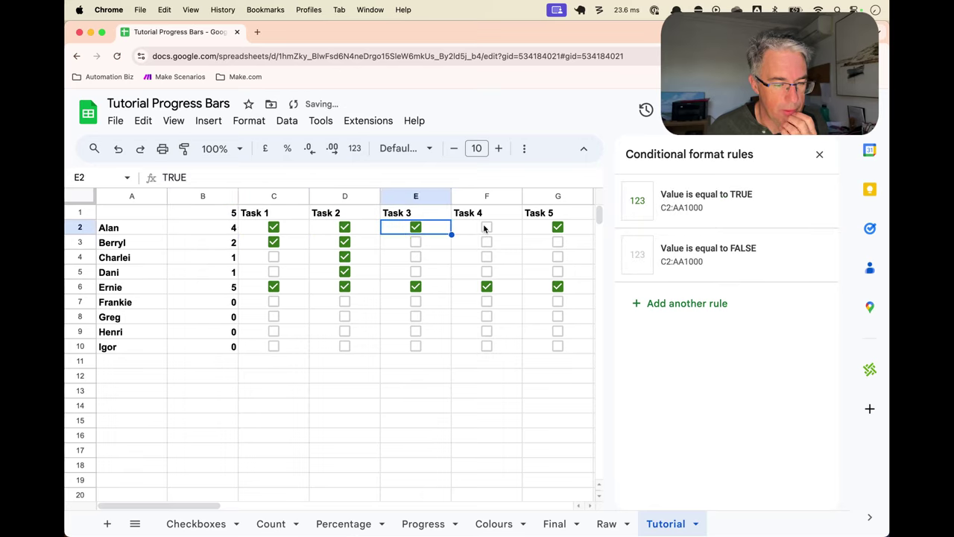
click(486, 227)
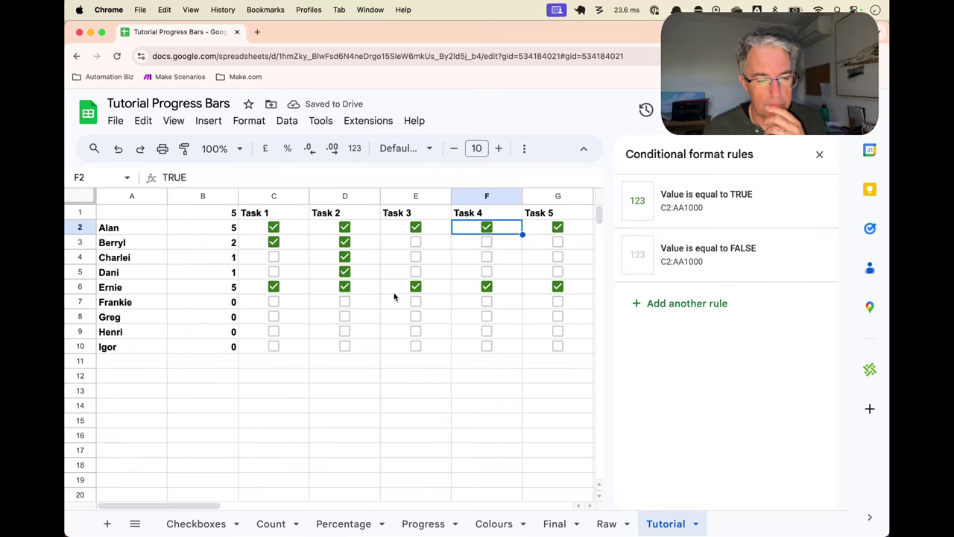
click(273, 302)
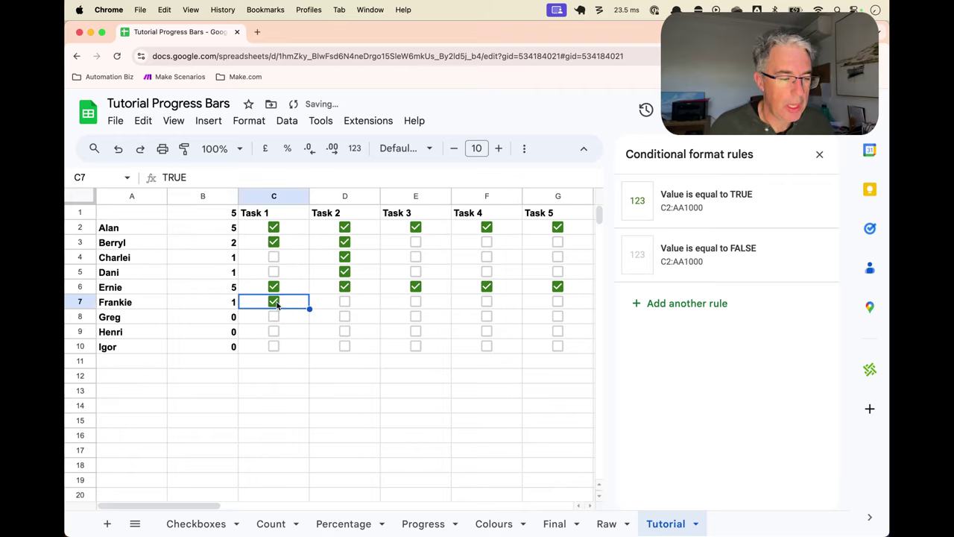
Insert one empty column after the ticked-box counts in column B and select its cell in row 2
click(213, 196)
right_click(213, 197)
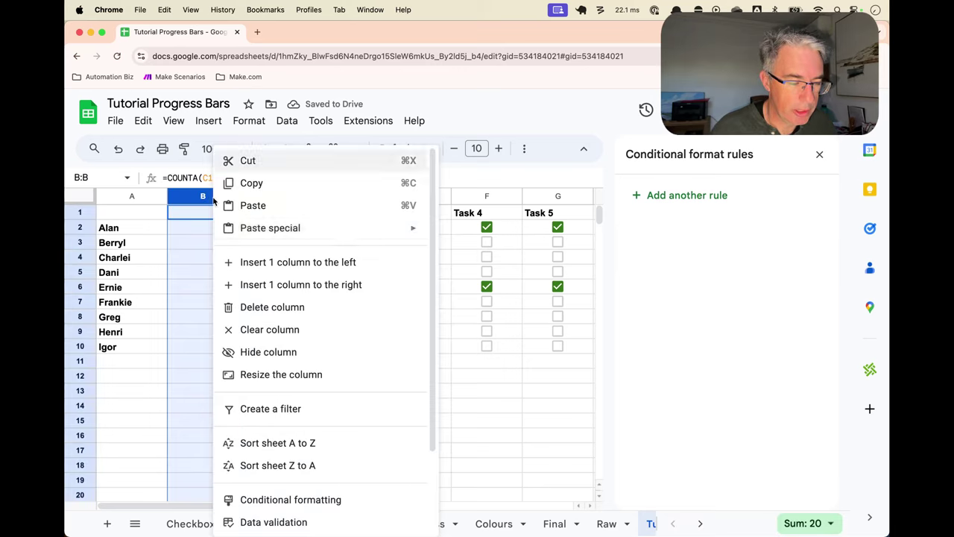
click(277, 284)
click(273, 231)
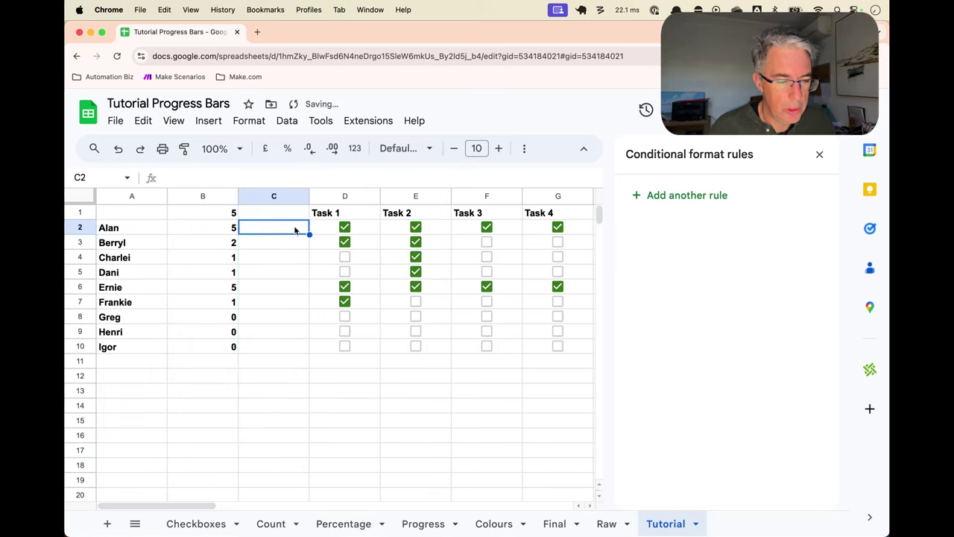
Enter the formula =REPT("x", 3) in cell C2
text(=REPT)
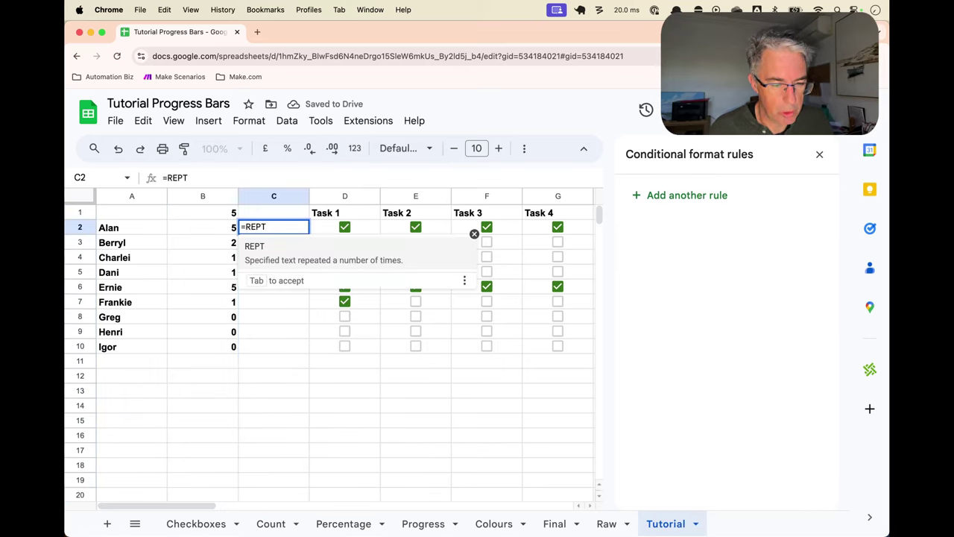
text(("x",)
click(216, 231)
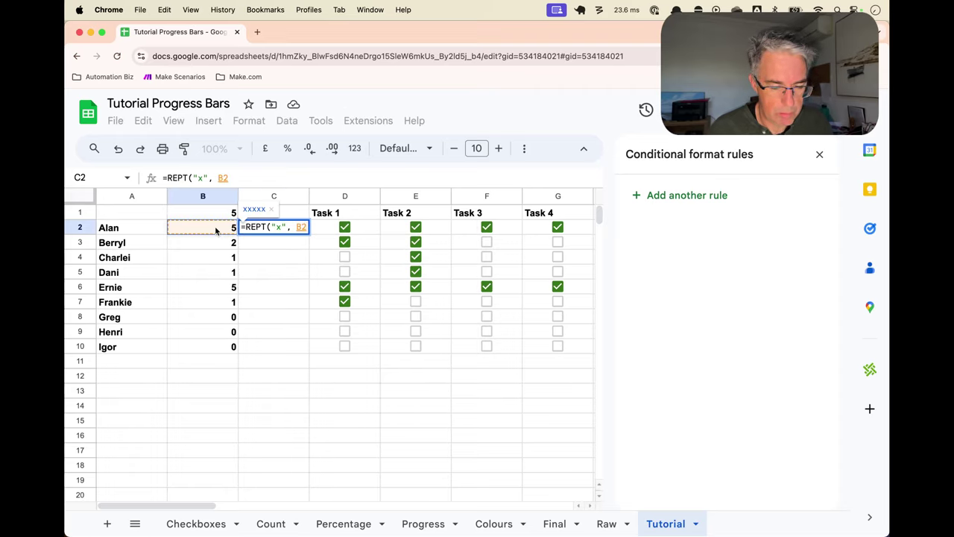
text())
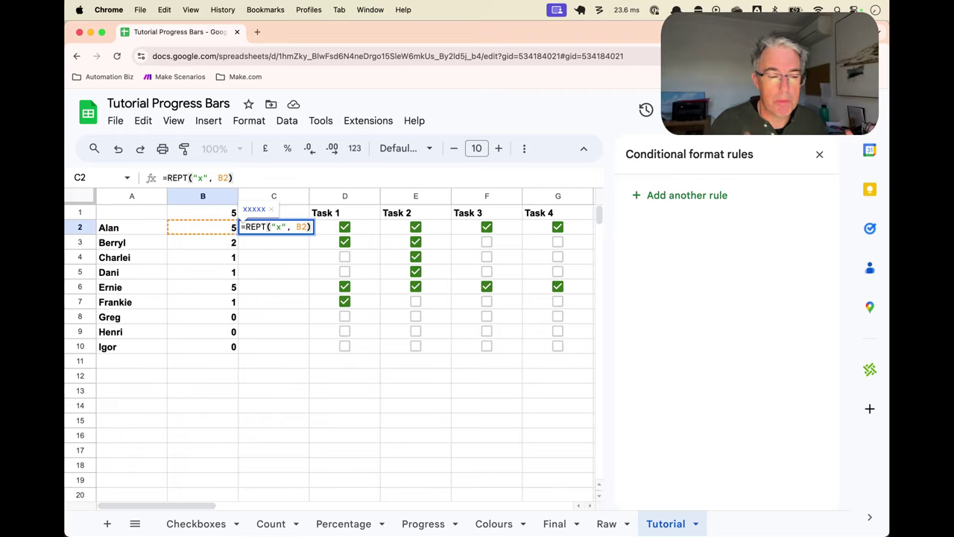
key(BackSpace)
key(BackSpace)
key(BackSpace)
text(3))
key(Return)
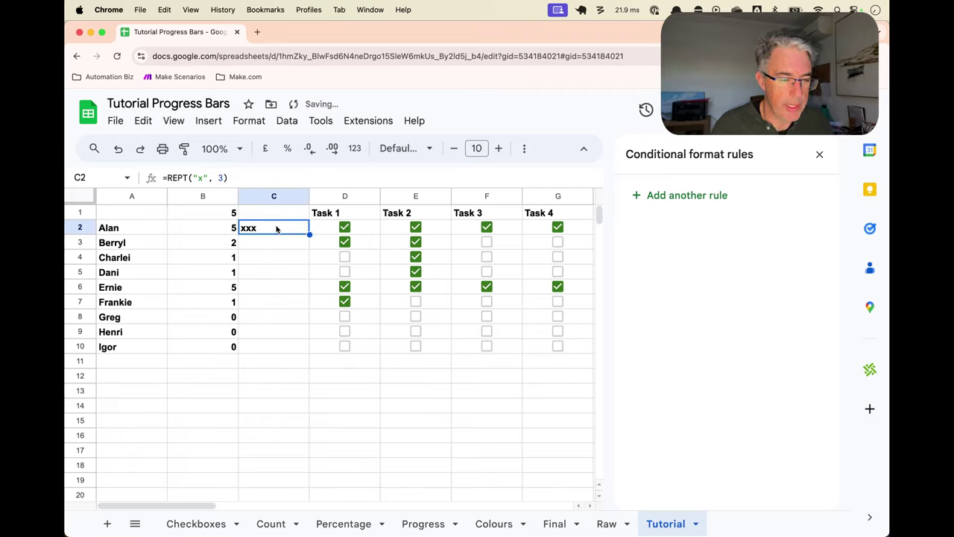
Try repeat counts of 1 and 0 in the REPT formula in C2
click(224, 178)
key(BackSpace)
text(1)
key(Return)
click(258, 228)
double_click(258, 228)
key(BackSpace)
text(0)
key(Return)
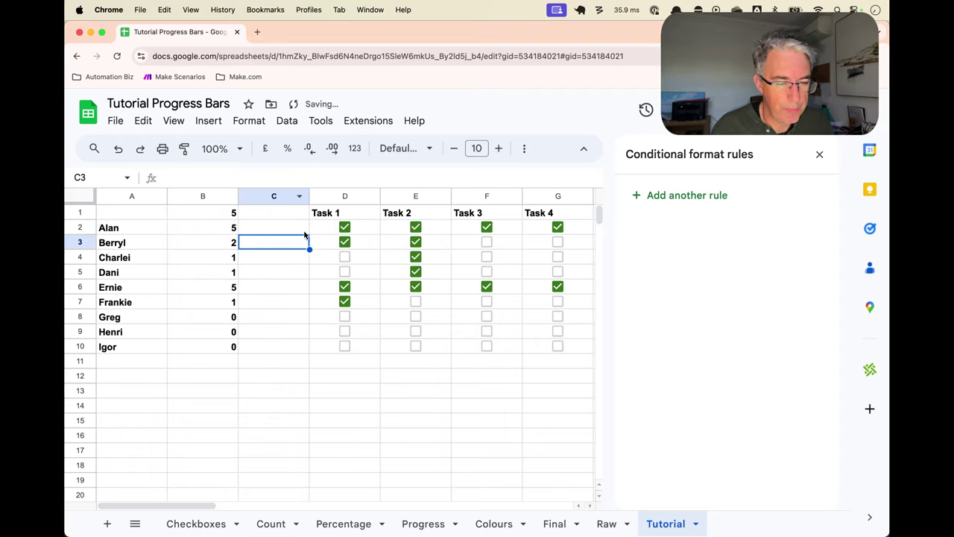
Set the repeat count in C2's REPT formula to B2 and accept the suggested autofill down to C10
click(297, 233)
click(222, 178)
key(BackSpace)
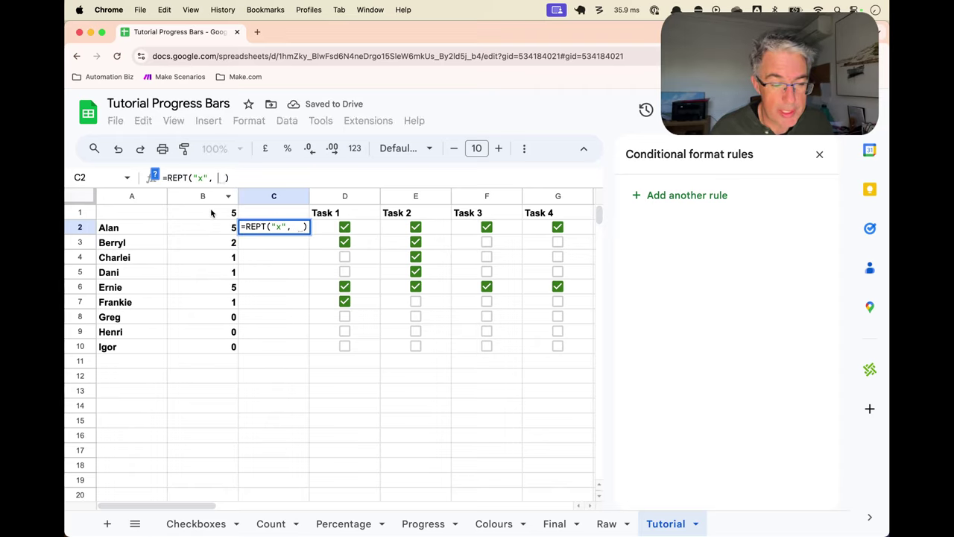
click(218, 227)
key(Return)
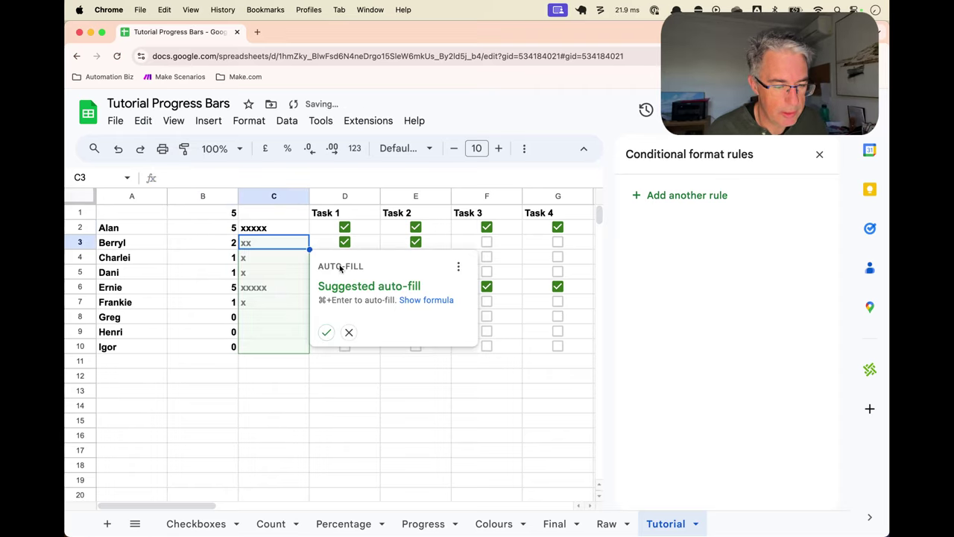
click(326, 333)
click(297, 378)
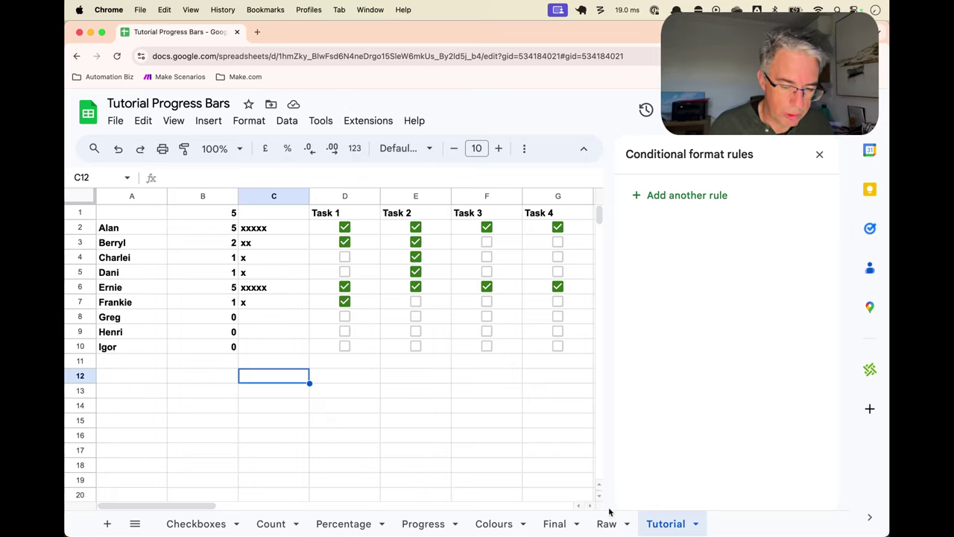
Copy the solid block character █ from the D3 formula on the Progress sheet and return to the Tutorial sheet
click(423, 523)
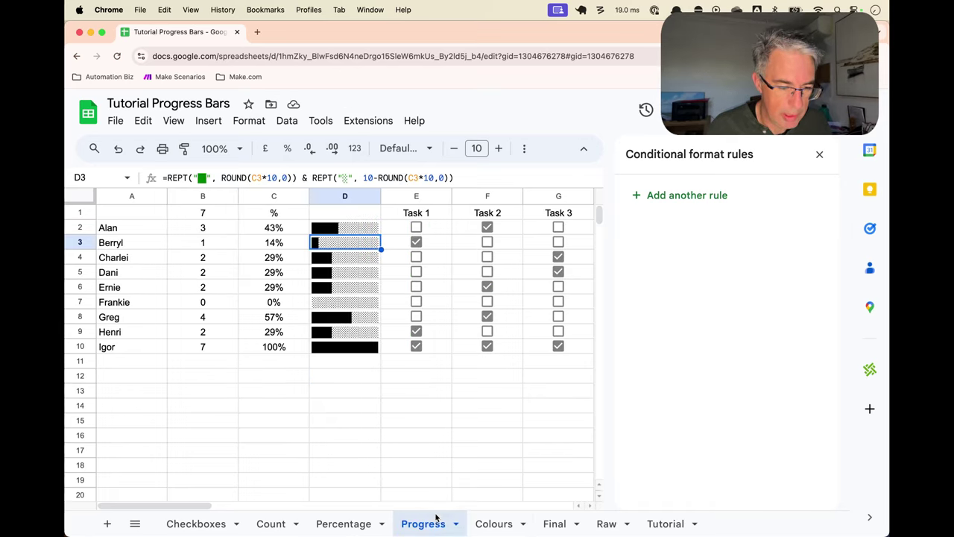
click(197, 171)
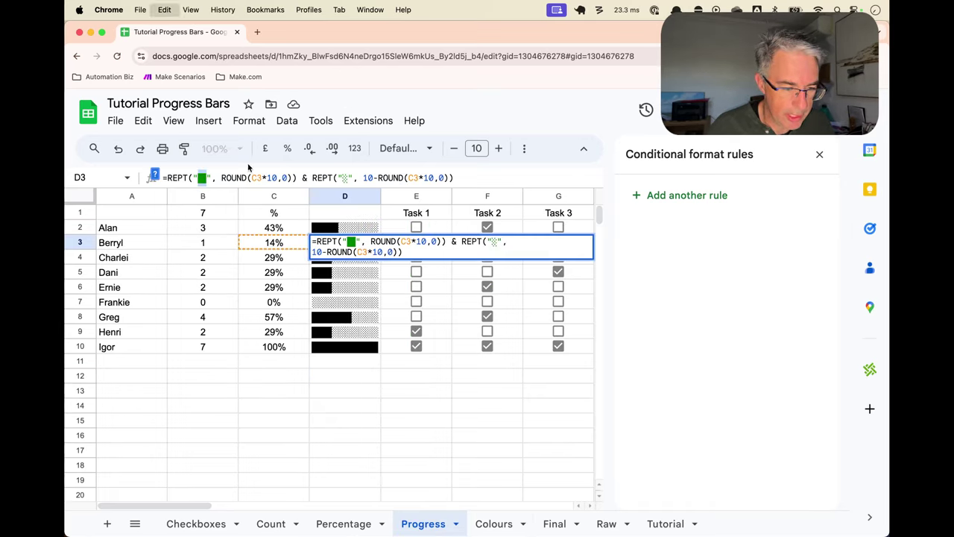
click(666, 523)
Change the formula in C2 to =REPT("█", B2) and fill it down column C for all the listed people
click(284, 231)
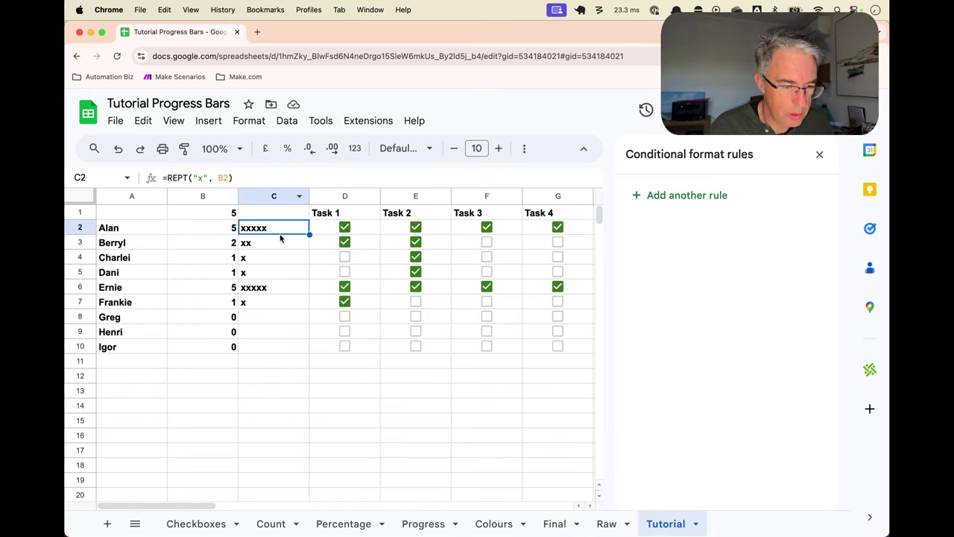
click(199, 178)
key(BackSpace)
text(█)
key(Return)
click(298, 228)
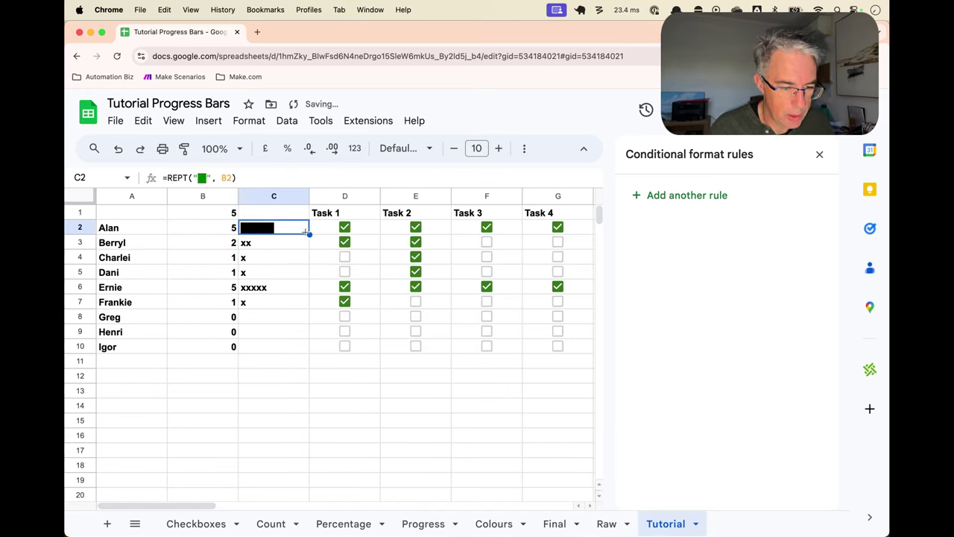
drag(308, 234, 310, 365)
click(312, 375)
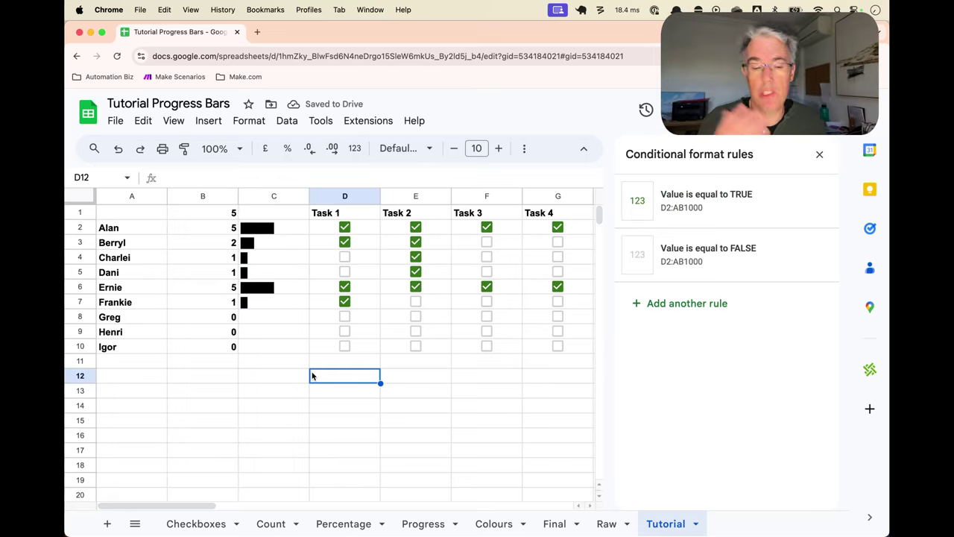
Test the bar in row 3 by ticking the Task 3 and Task 4 boxes and clearing them again
click(486, 242)
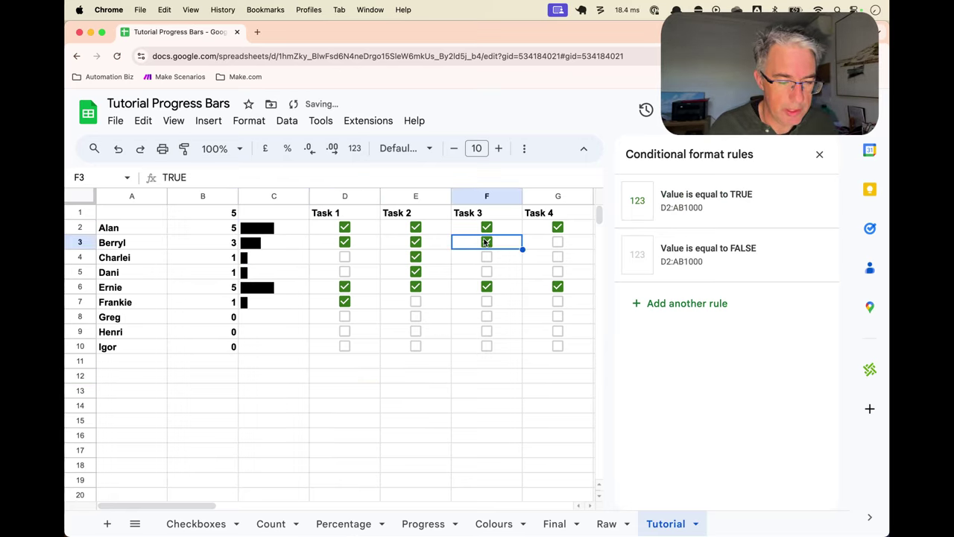
click(558, 243)
click(487, 243)
click(560, 246)
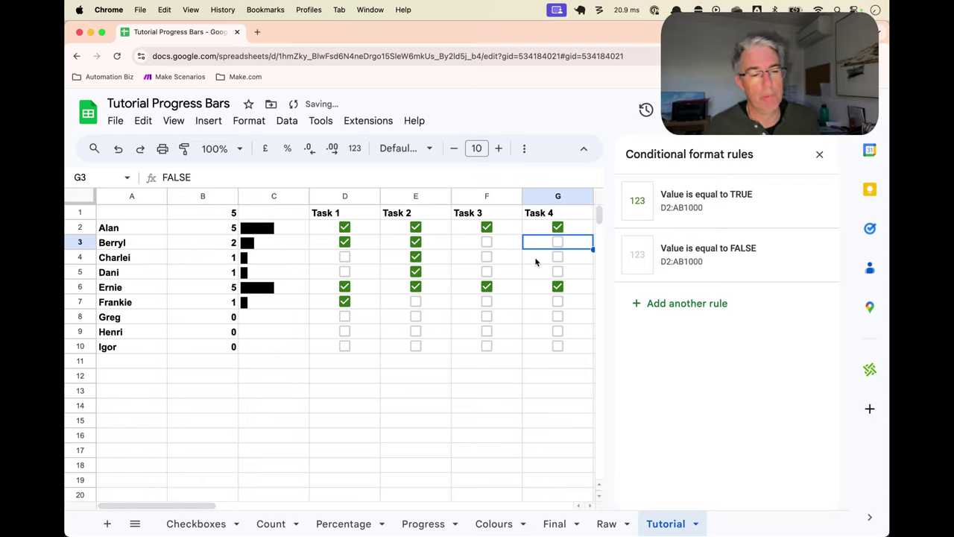
Narrow column C, which holds the progress bars, slightly
scroll(517, 259, right, 5)
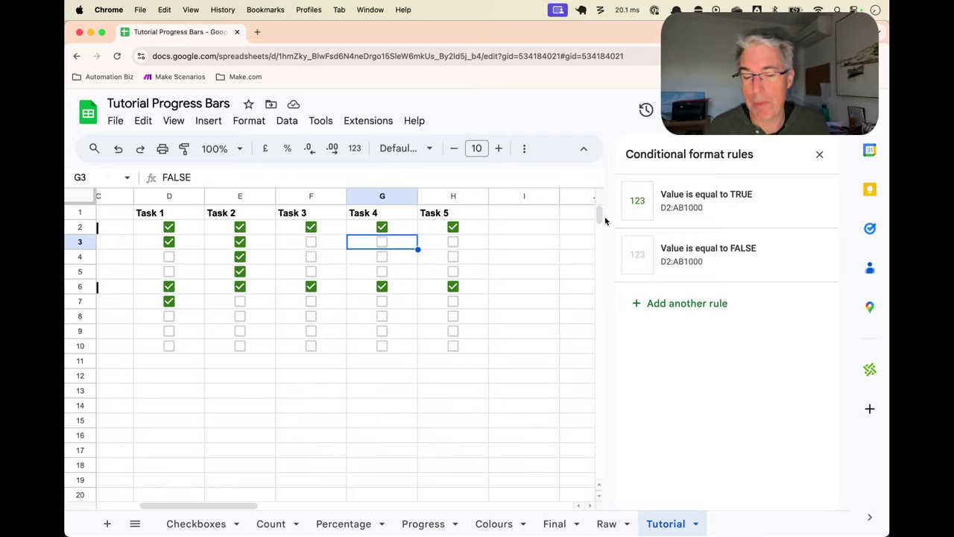
scroll(375, 306, left, 5)
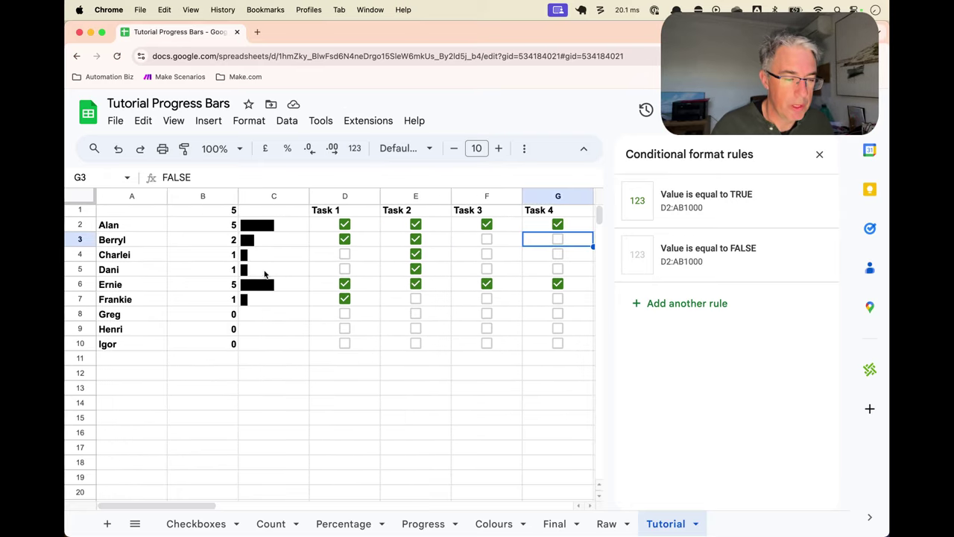
click(270, 230)
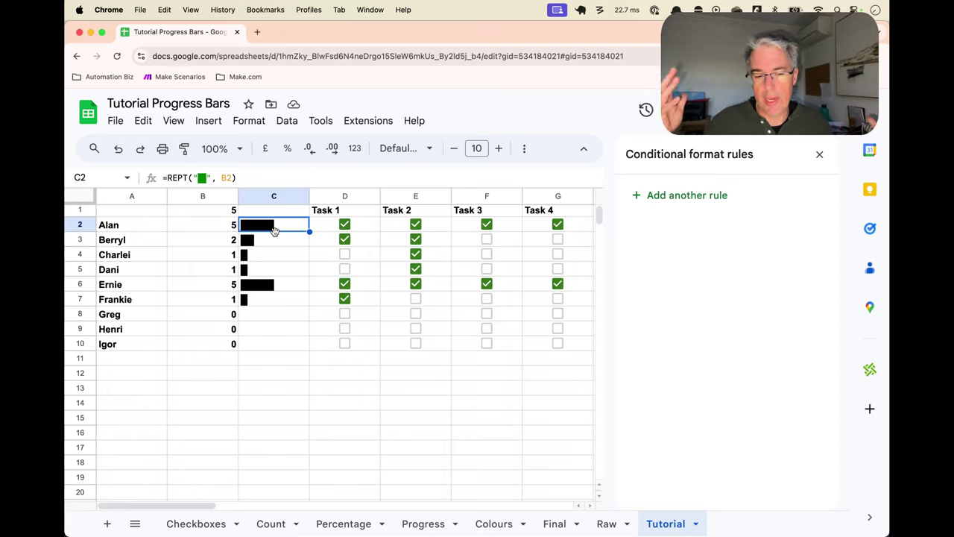
mouse_move(308, 195)
mouse_down()
mouse_move(412, 195)
mouse_move(306, 196)
mouse_up()
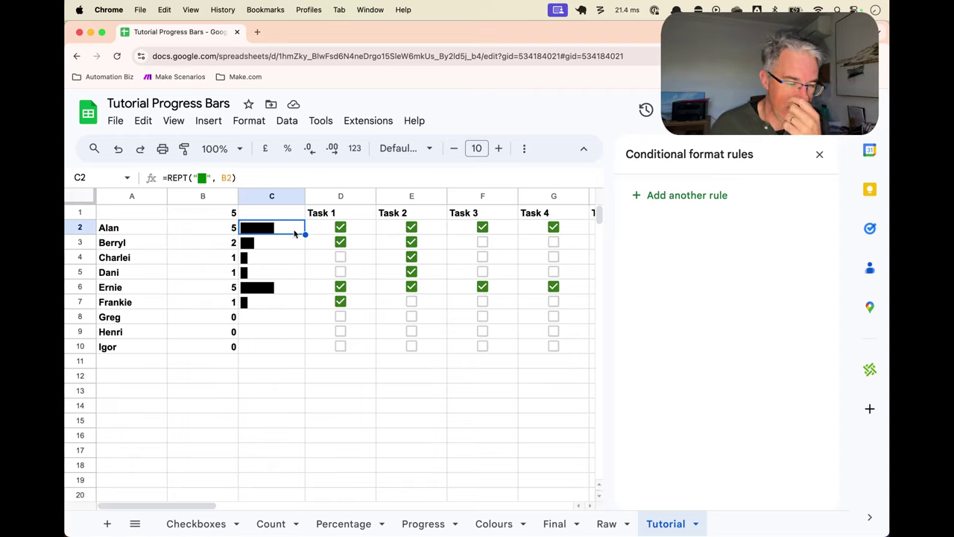
scroll(349, 282, right, 5)
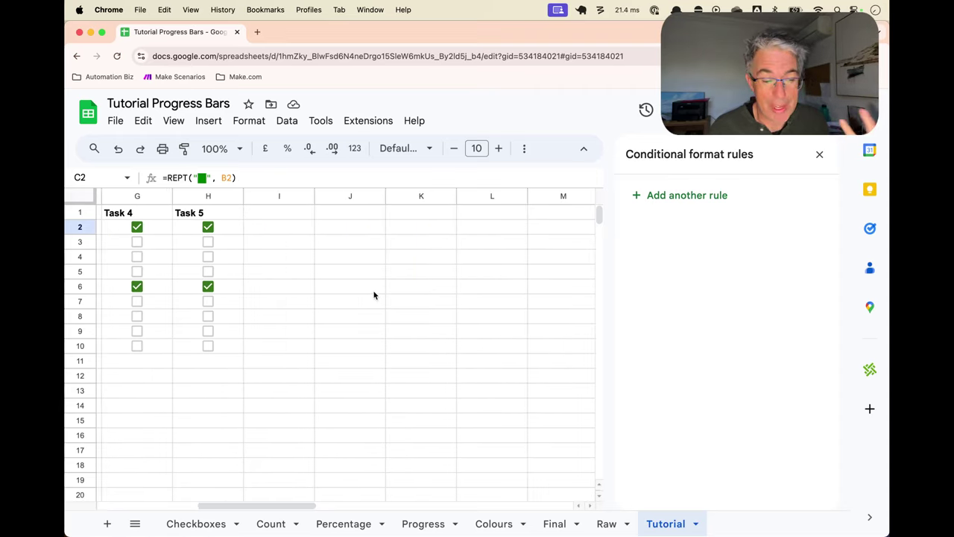
scroll(375, 294, left, 5)
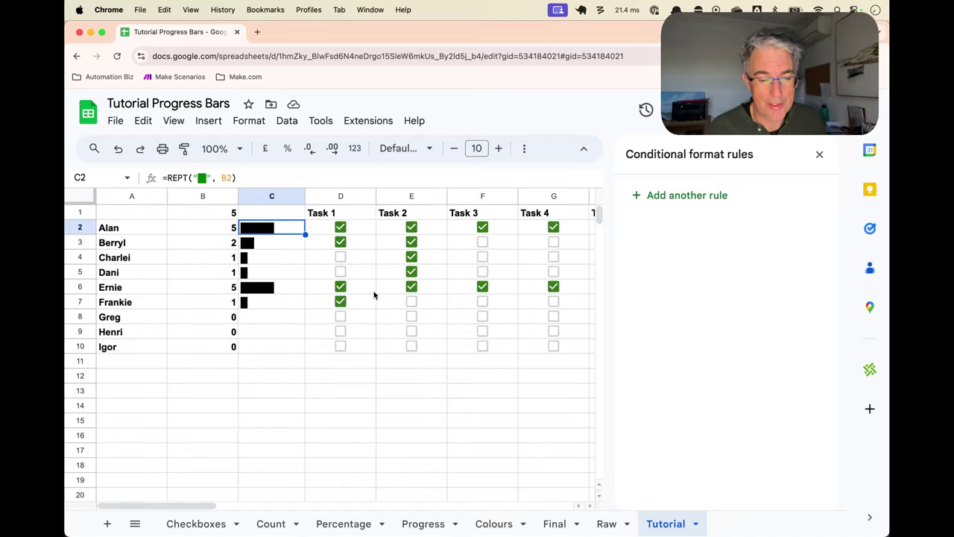
Clear the Task 1 box in row 2
click(283, 178)
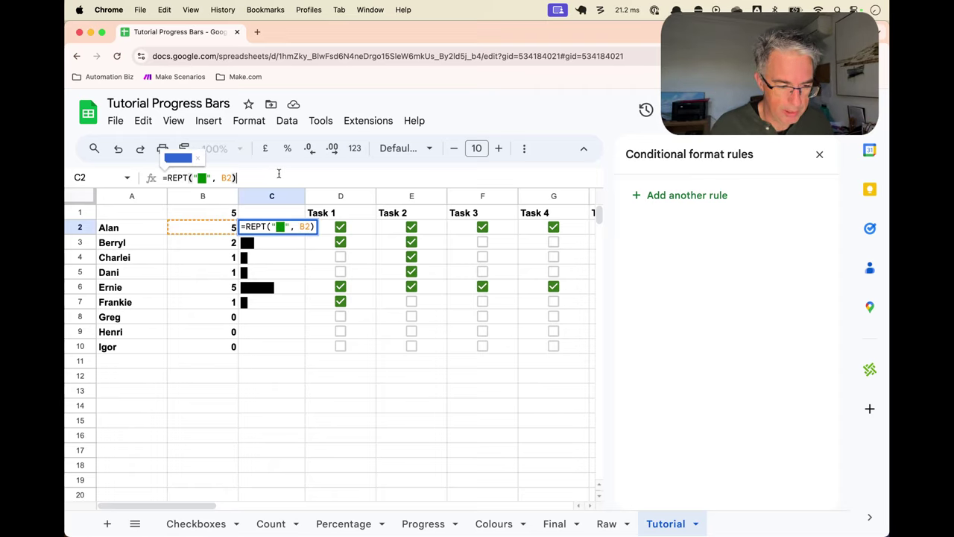
scroll(426, 247, right, 5)
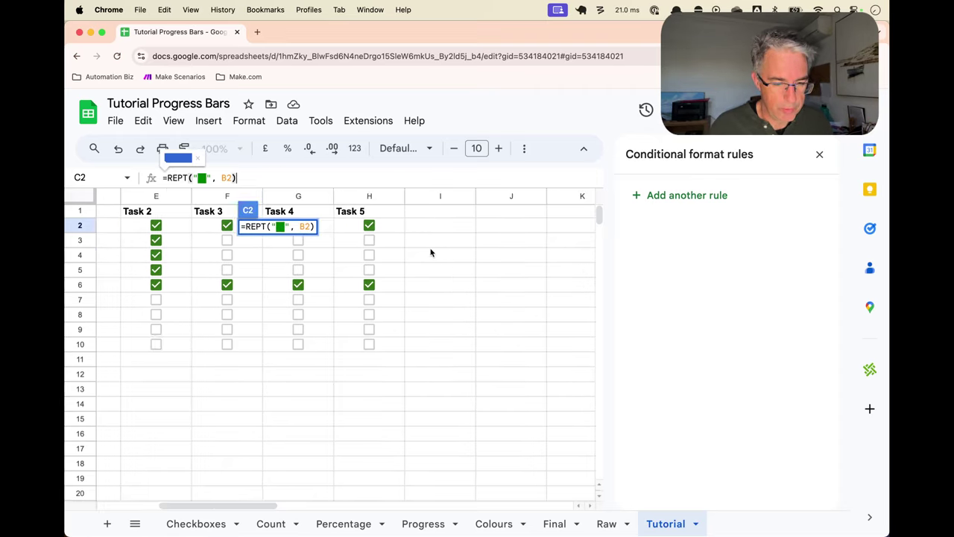
scroll(379, 234, left, 5)
click(342, 229)
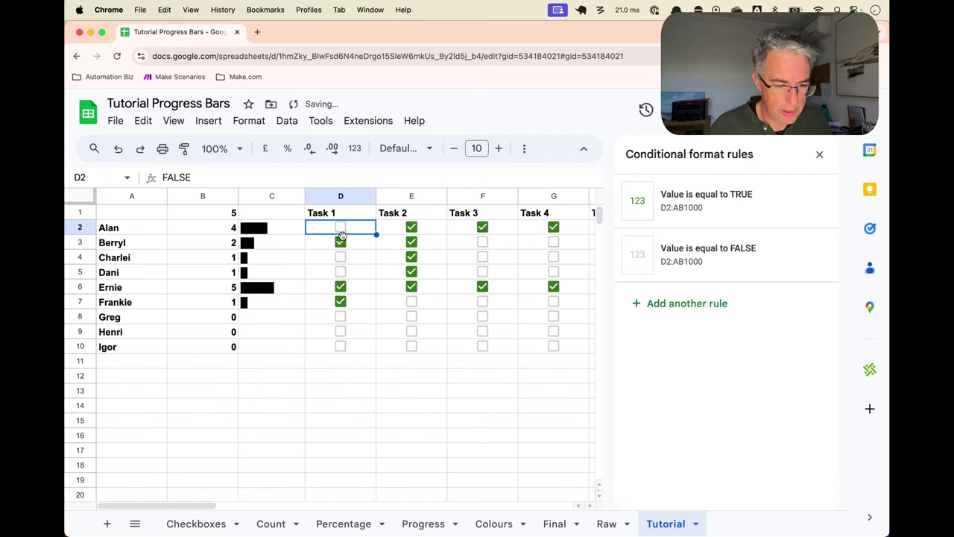
Extend the formula in C2 to =REPT("█", B2) & REPT("x", B1-B2)
click(290, 228)
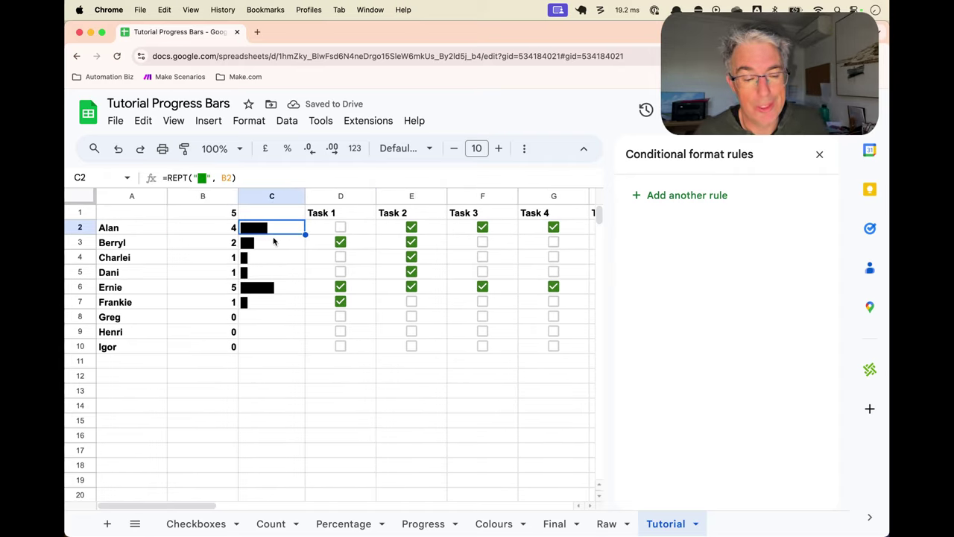
click(255, 178)
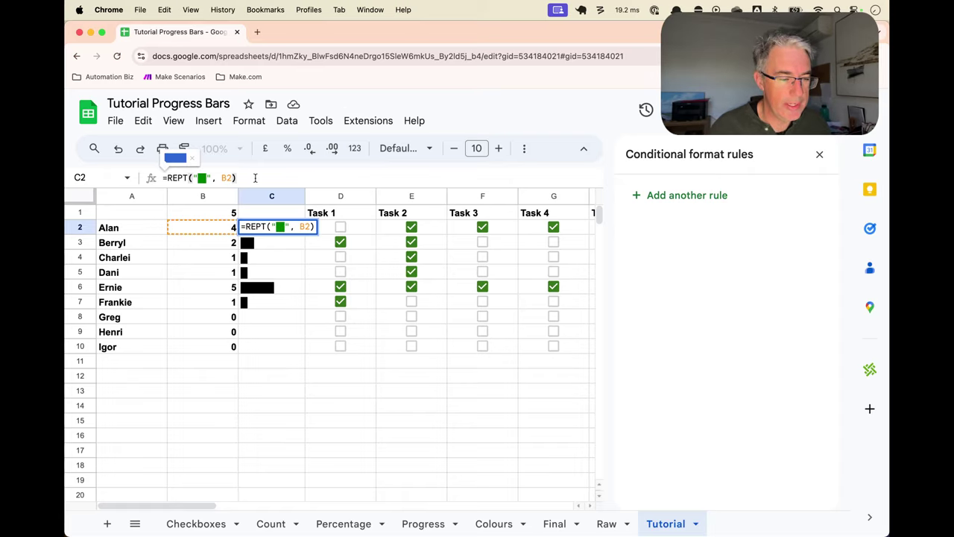
text(& REP)
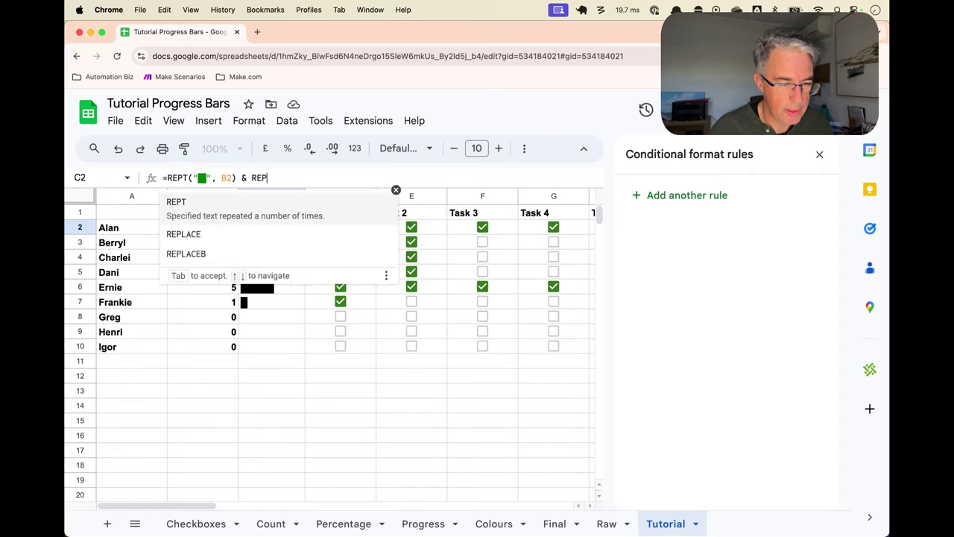
text(T("x")
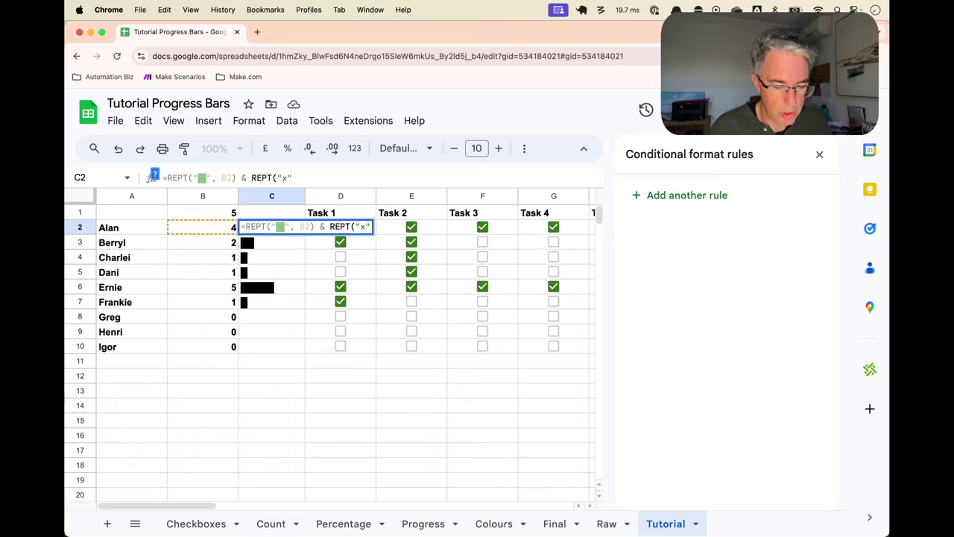
text(,)
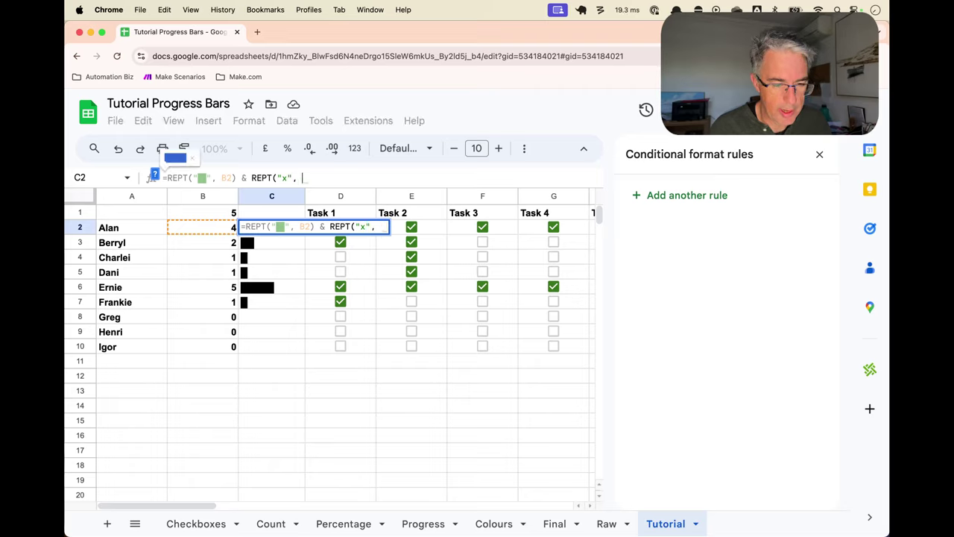
click(226, 215)
text(-)
click(217, 233)
text())
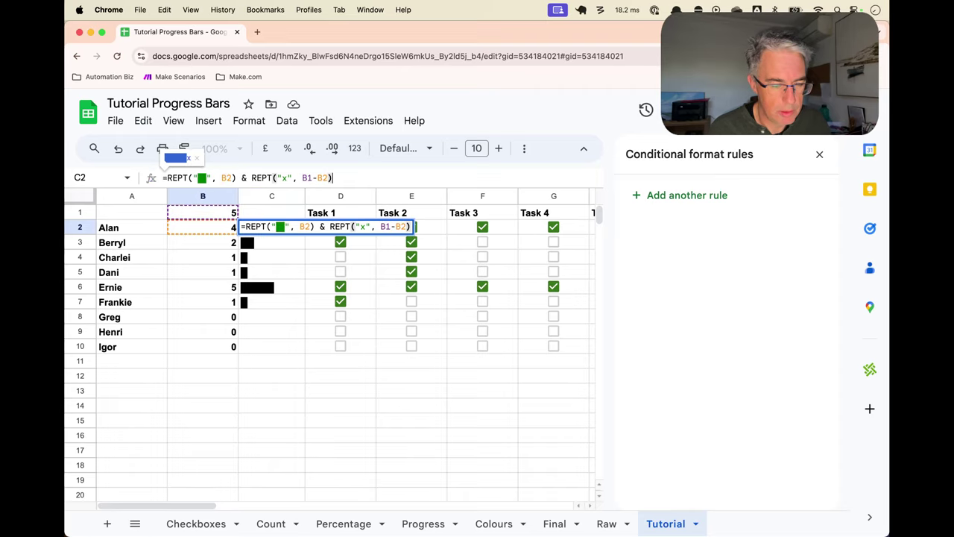
key(Return)
Make the B1 reference in C2's formula absolute as $B$1 and fill the formula down to C10
click(298, 228)
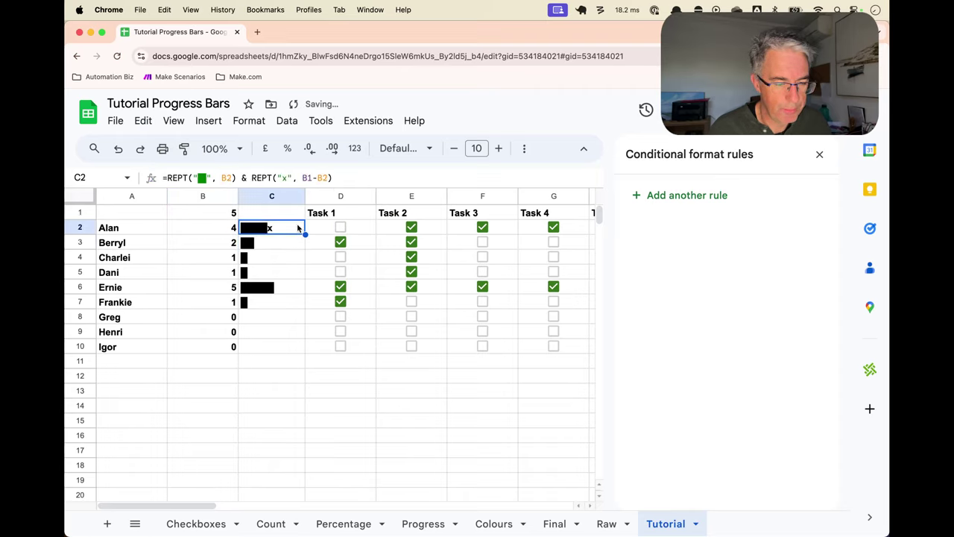
click(303, 179)
text($B)
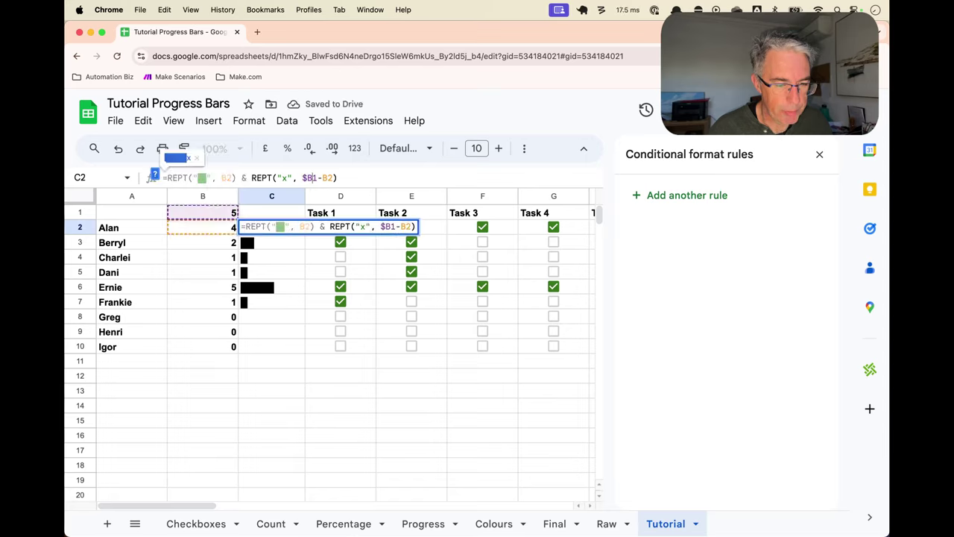
text($)
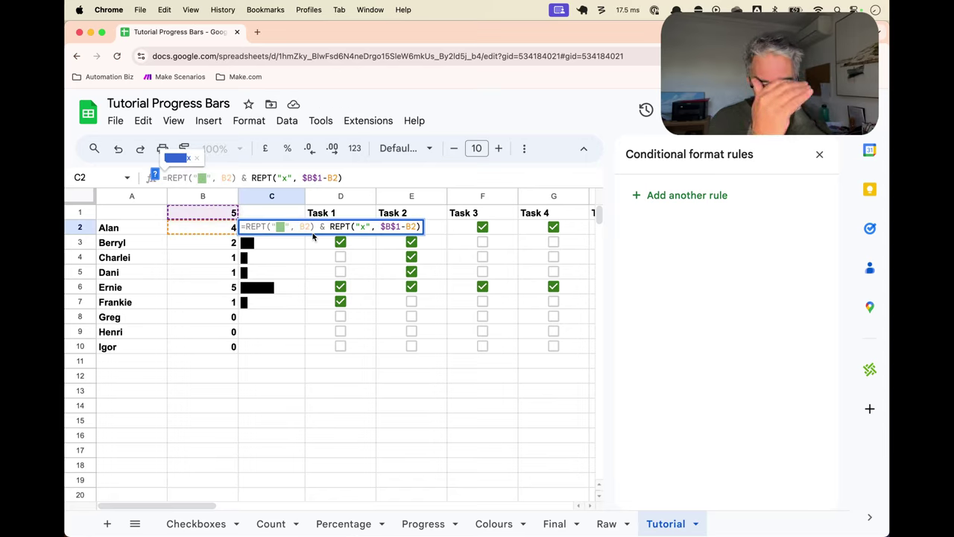
key(Return)
click(299, 230)
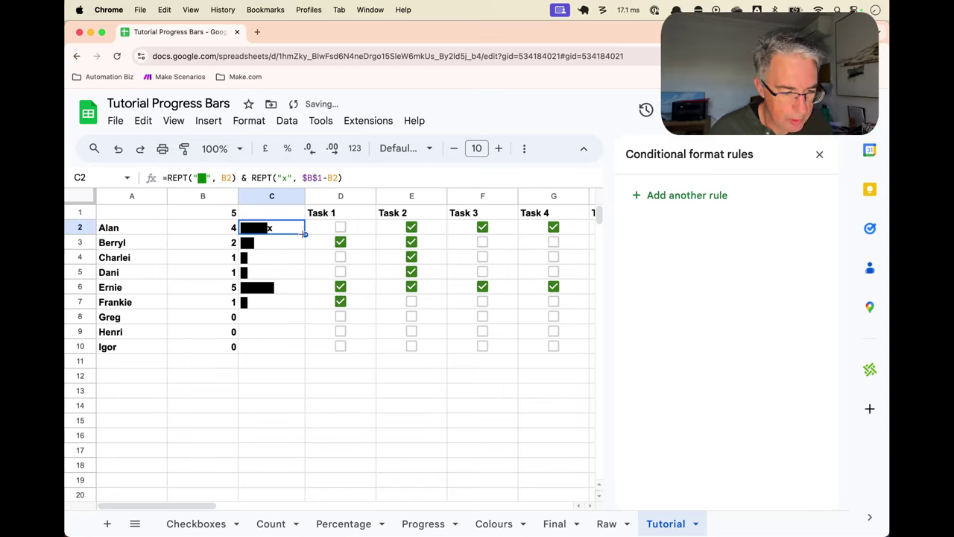
drag(305, 235, 298, 350)
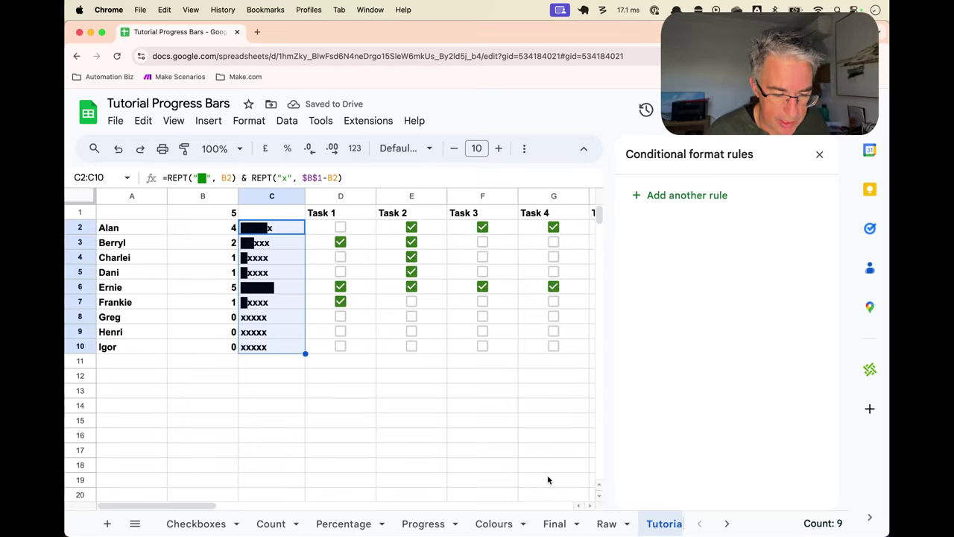
Replace the "x" in C2's formula with the ░ character copied from D3's formula on the Progress sheet
click(424, 523)
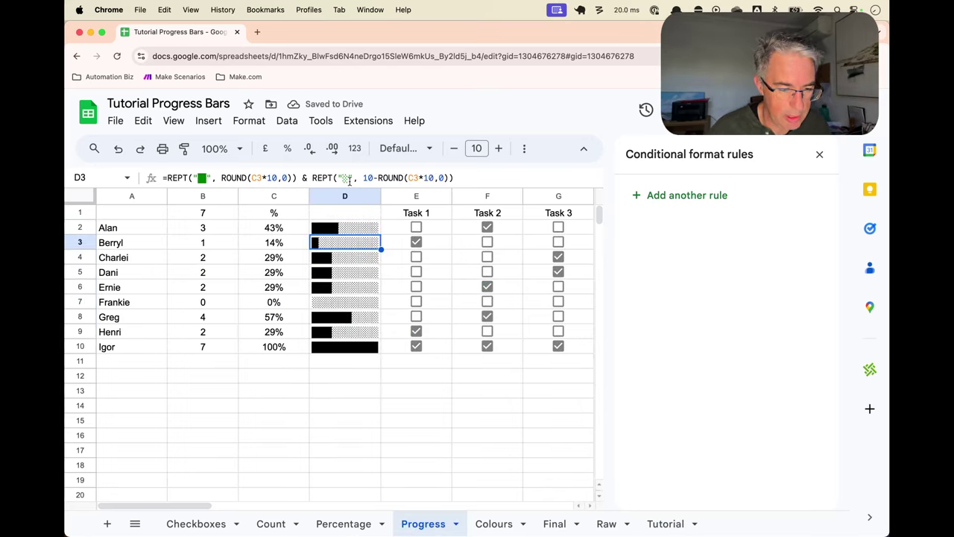
click(350, 179)
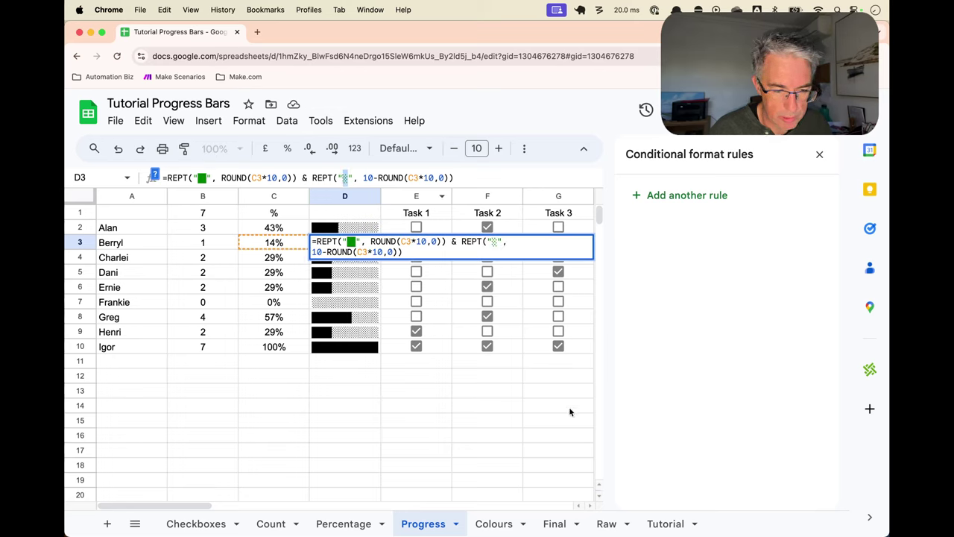
click(660, 523)
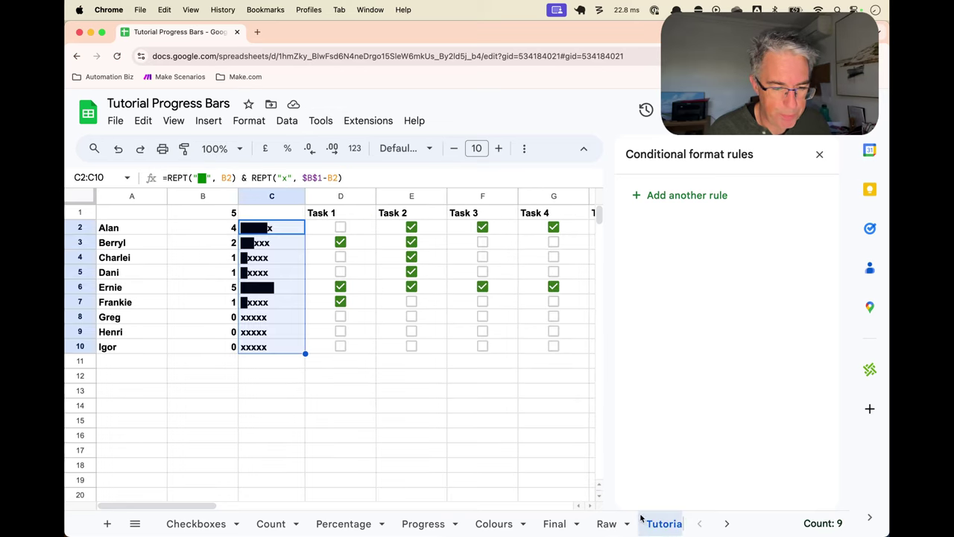
click(289, 178)
key(BackSpace)
text(░)
key(Return)
Copy the ░ version of C2's formula down through C10
key(Up)
key(ctrl+c)
shift+click(288, 349)
key(ctrl+v)
click(334, 391)
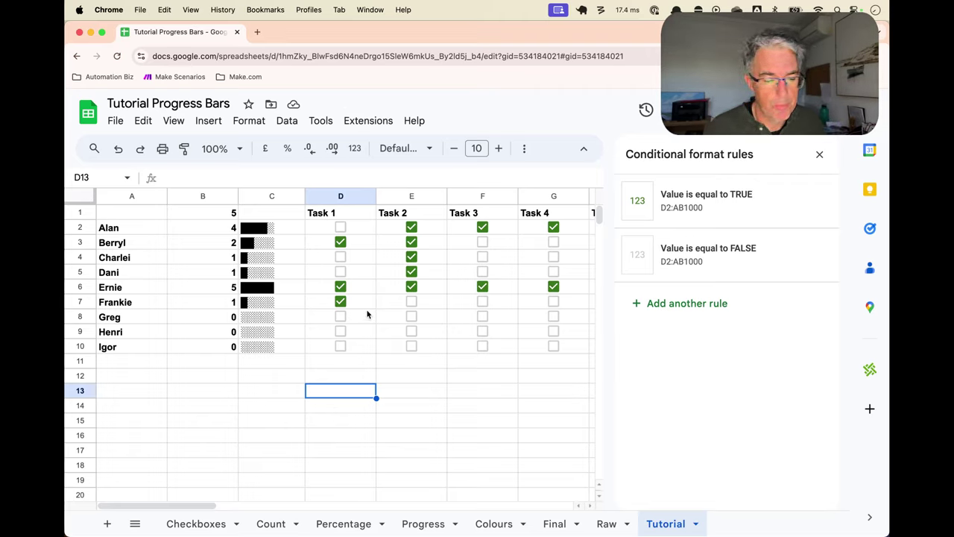
Tick the Task 1 box in row 2 and clear it again to test the progress bar
click(341, 227)
click(340, 227)
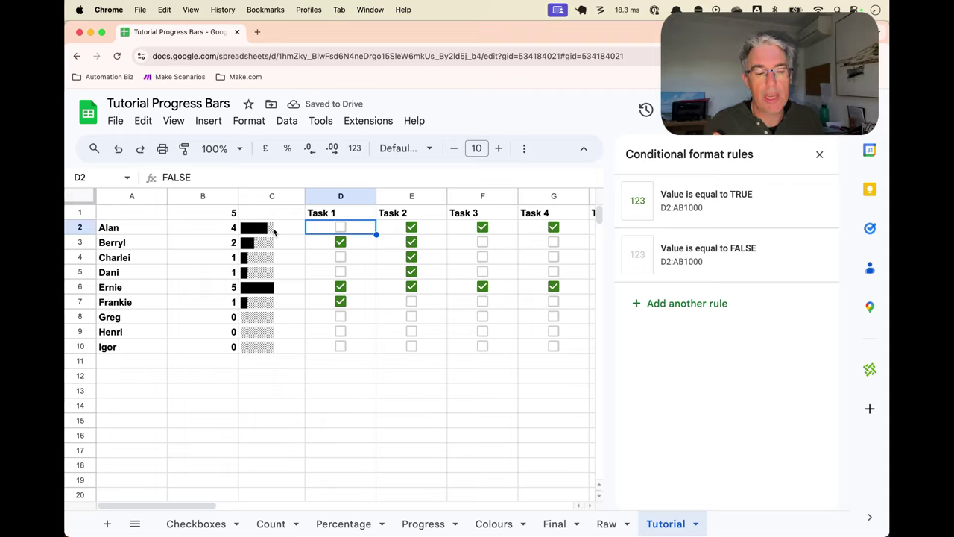
click(256, 323)
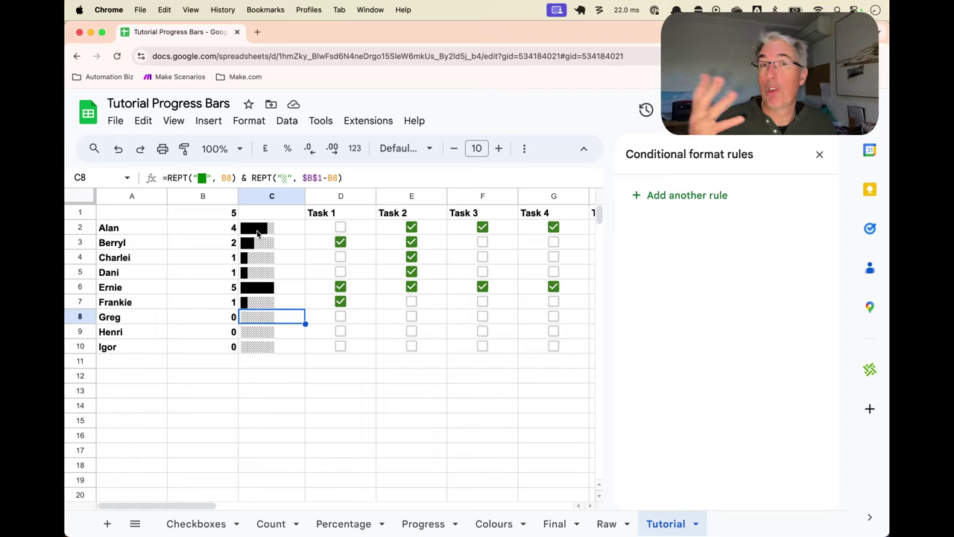
Extend B2's formula to =COUNTIF(D2:AB2, True)/$B$1 and fill it down to B10
click(229, 230)
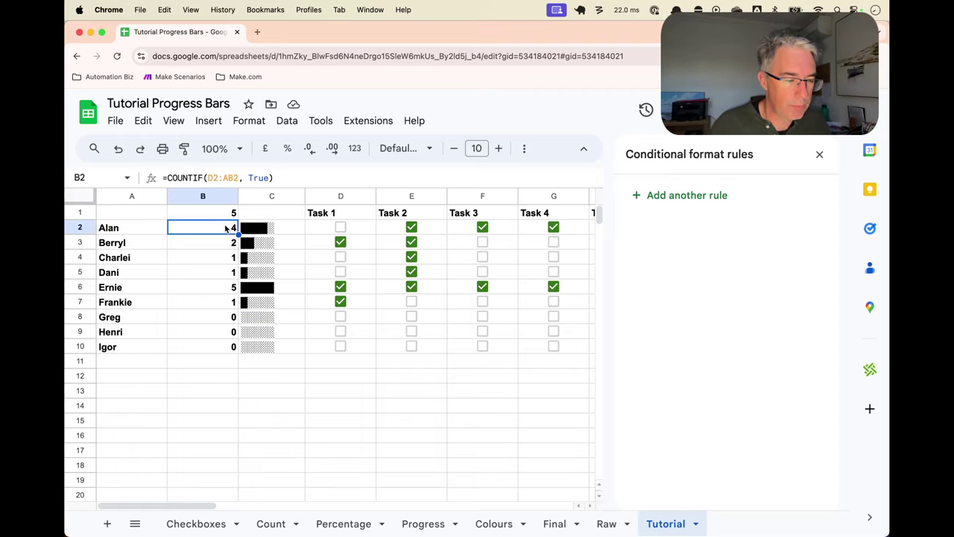
click(299, 176)
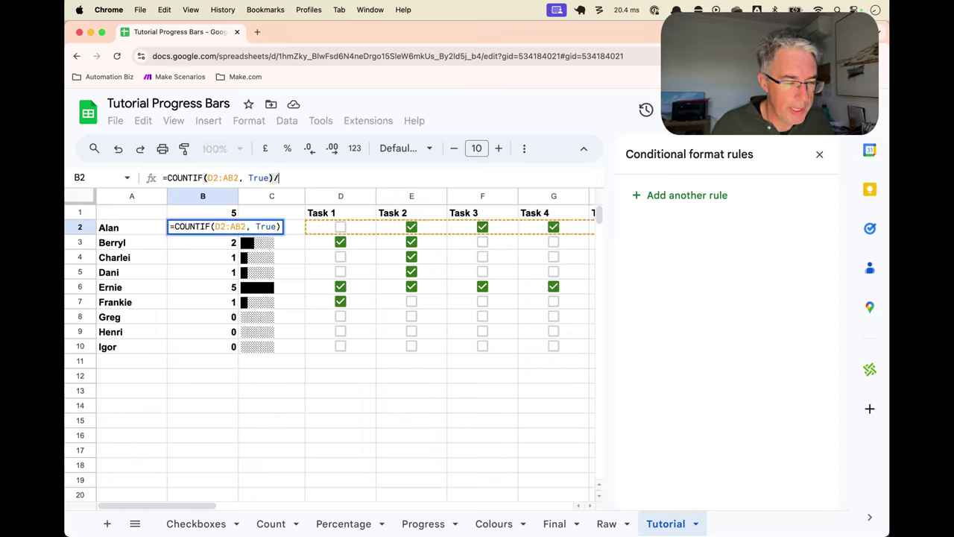
text(/)
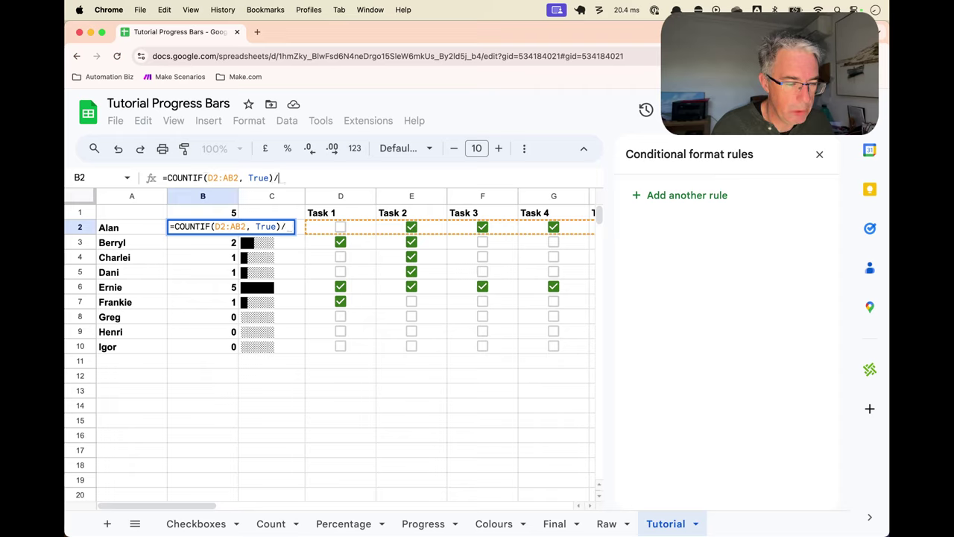
click(217, 215)
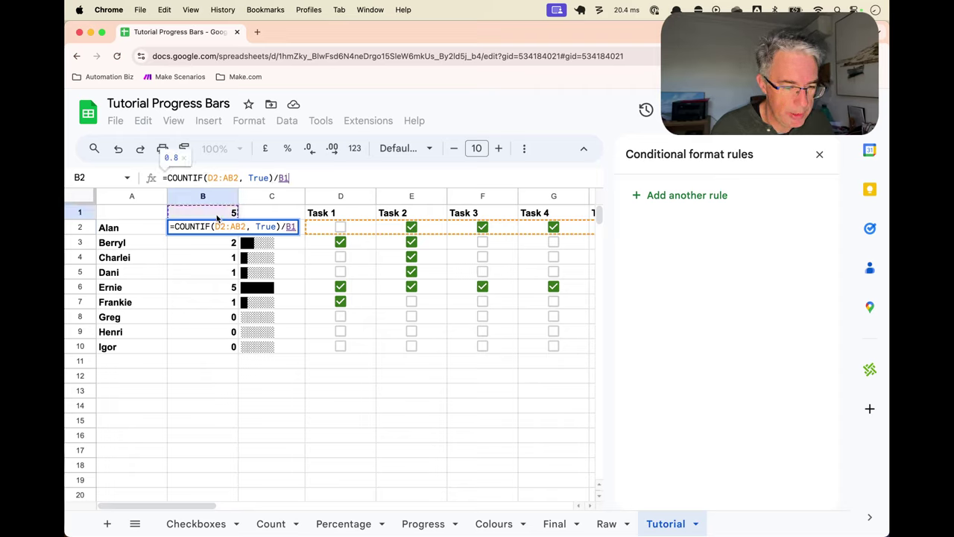
click(278, 177)
text($B$)
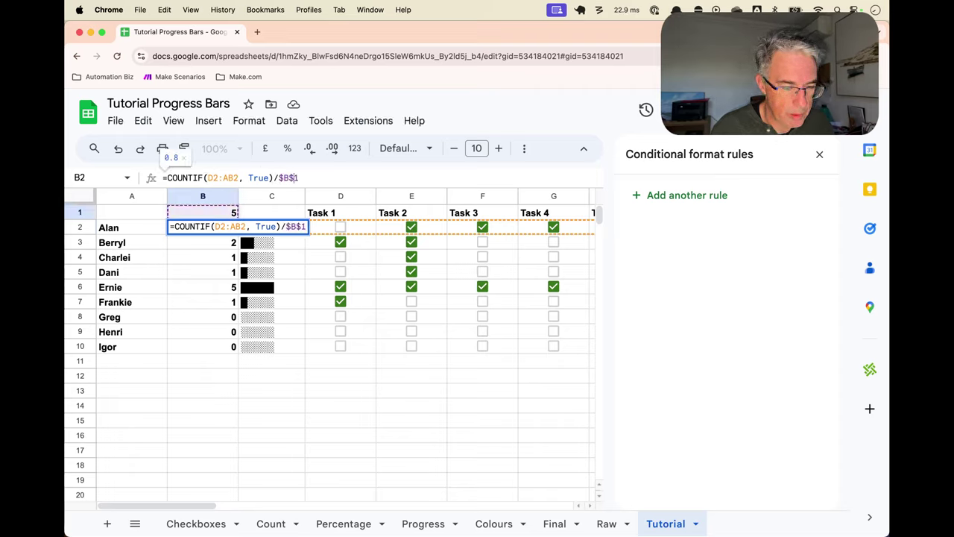
key(Return)
click(220, 227)
drag(238, 235, 234, 348)
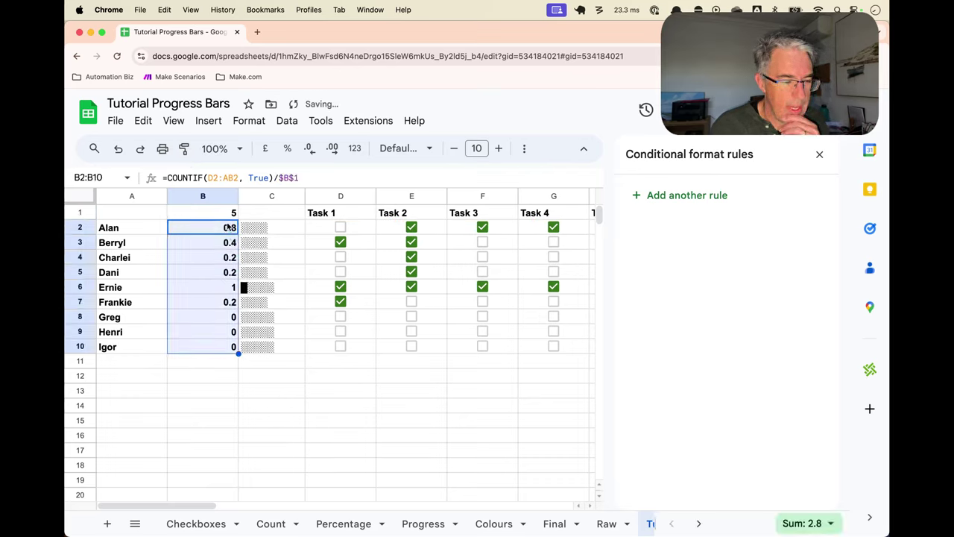
Format B2:B10 as percentages with no decimal places
click(287, 148)
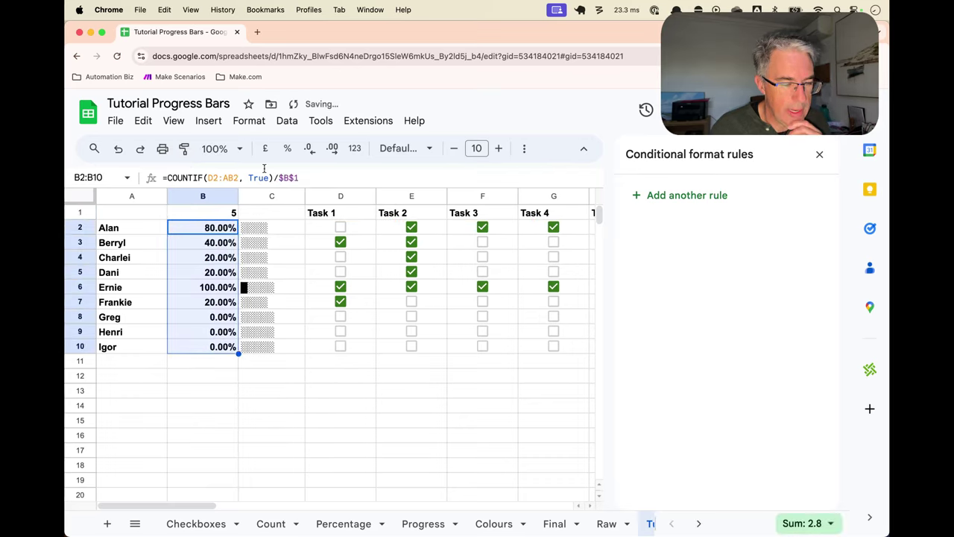
click(310, 148)
click(309, 147)
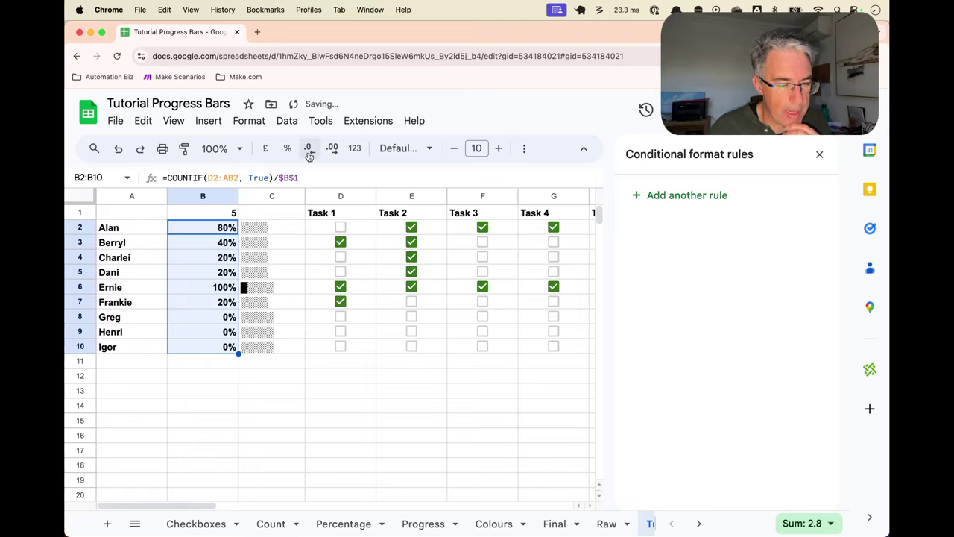
Hide column B and unhide it again
right_click(208, 196)
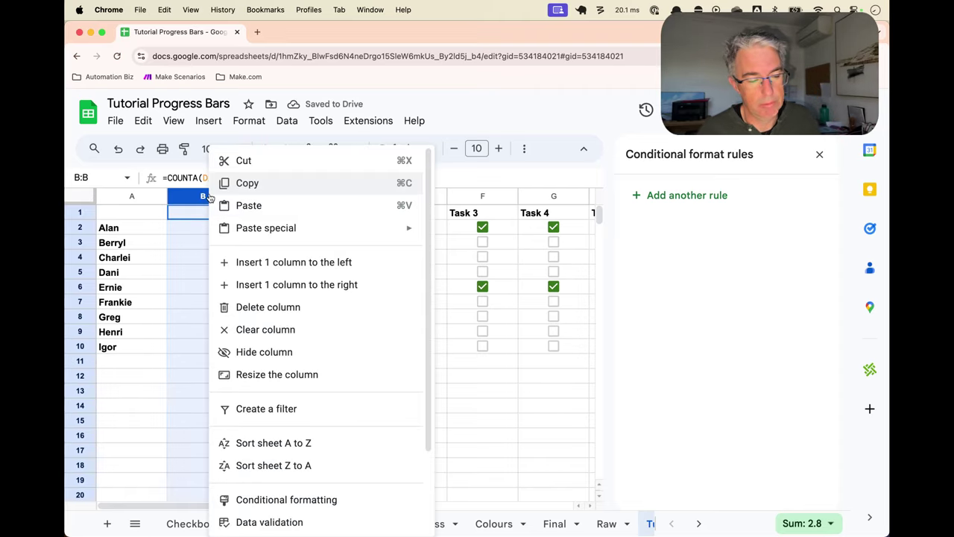
click(262, 351)
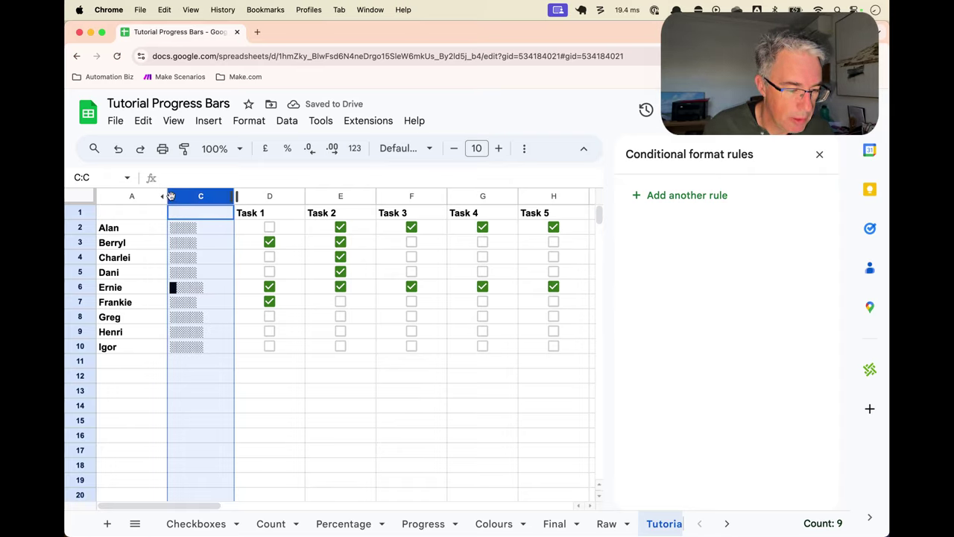
click(163, 196)
click(207, 257)
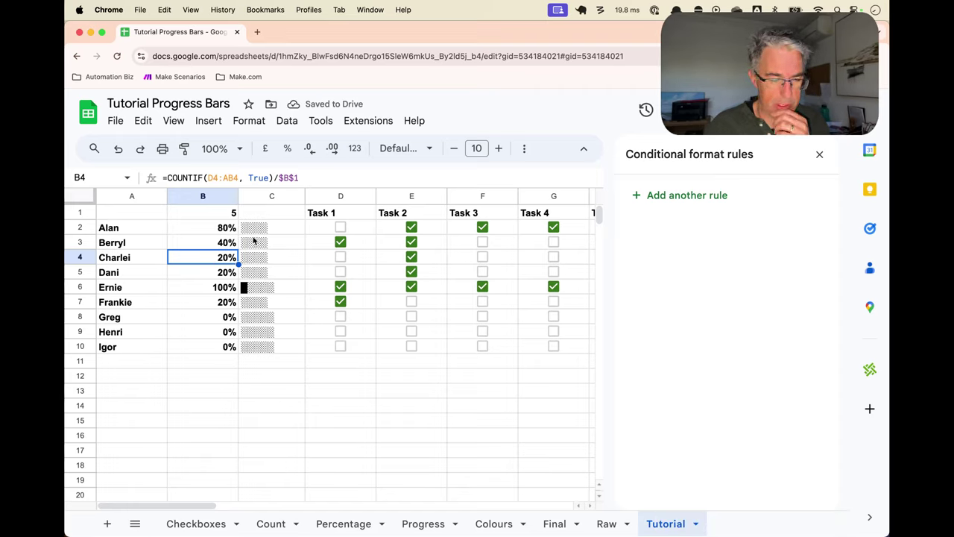
Apply the Number format to the completion values in B2:B10
click(258, 232)
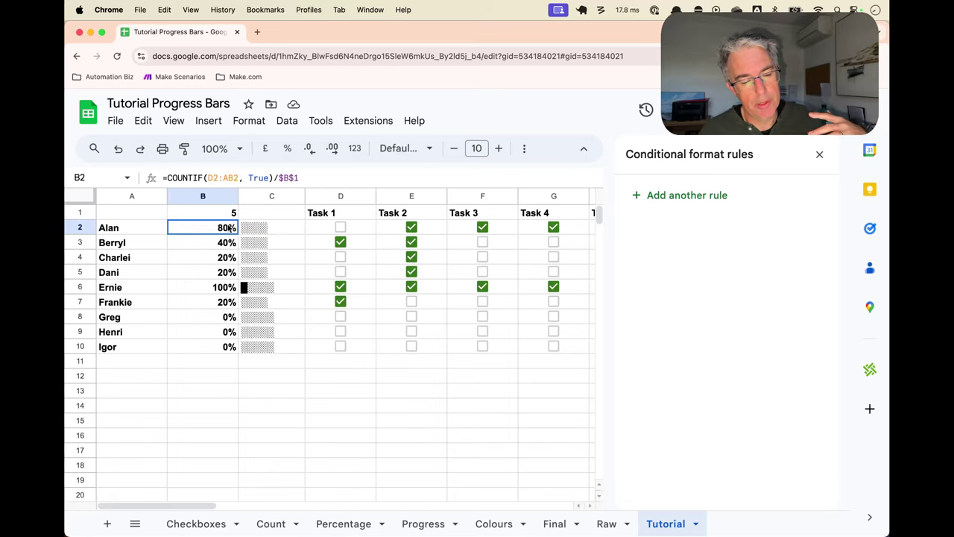
shift+click(224, 347)
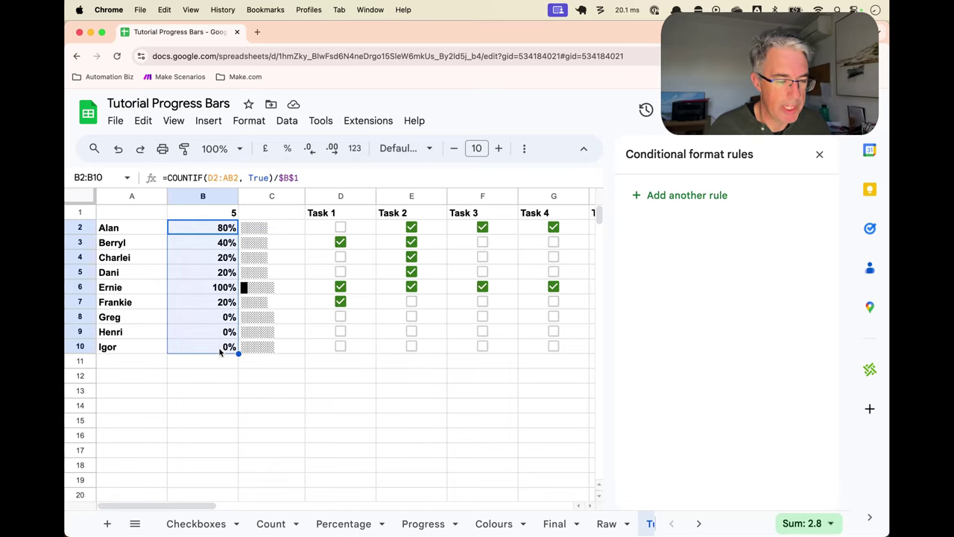
click(354, 148)
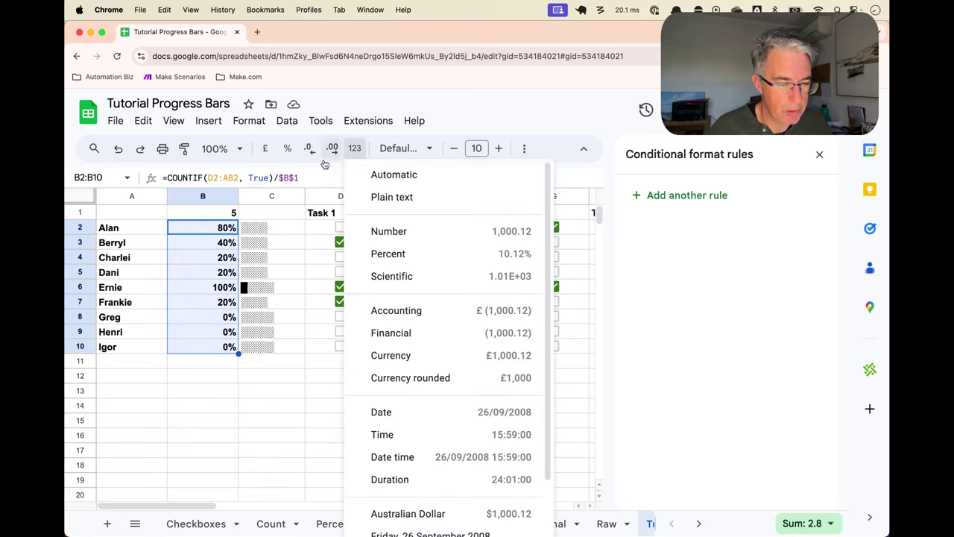
click(394, 231)
click(306, 248)
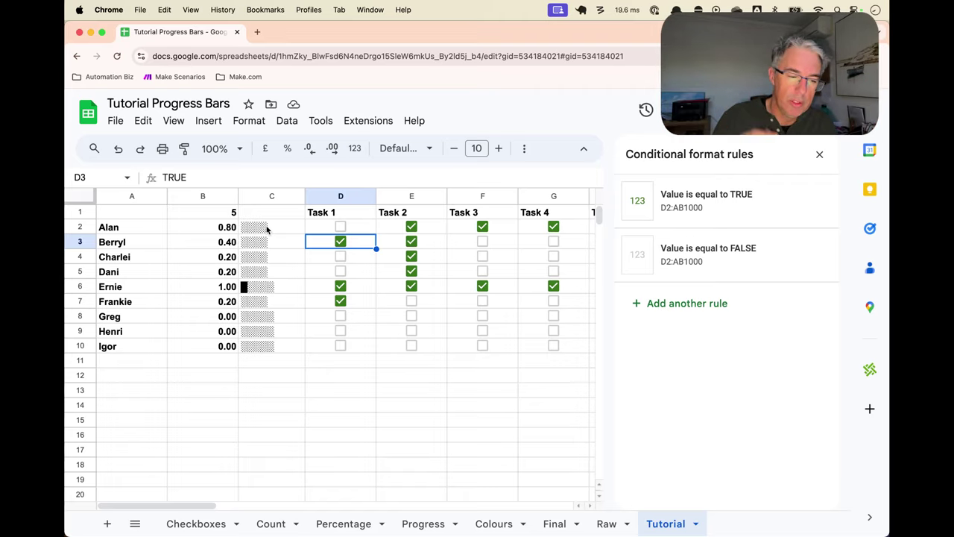
Scale both counts in C2's formula by ten: =REPT("█", B2*10) & REPT("░", ($B$1-B2)*10)
click(267, 230)
click(221, 173)
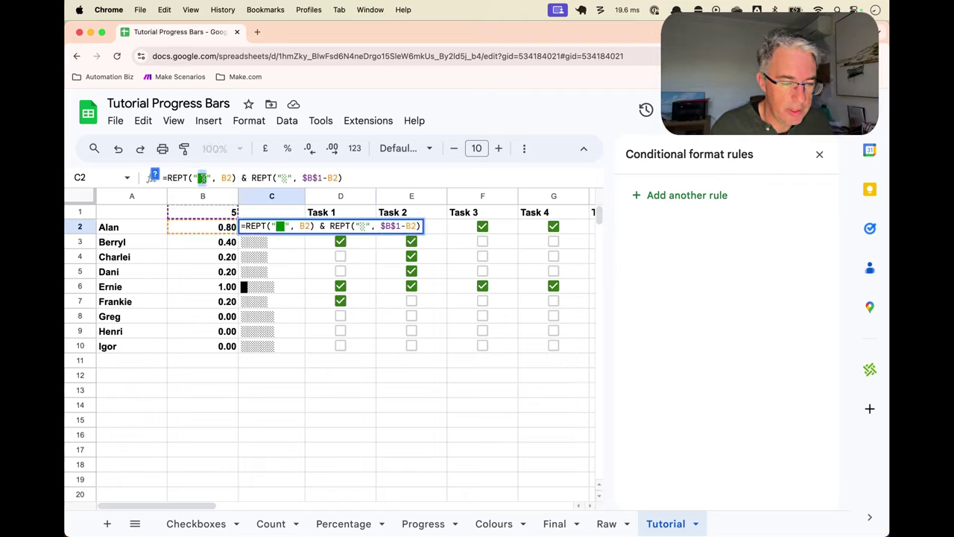
click(222, 178)
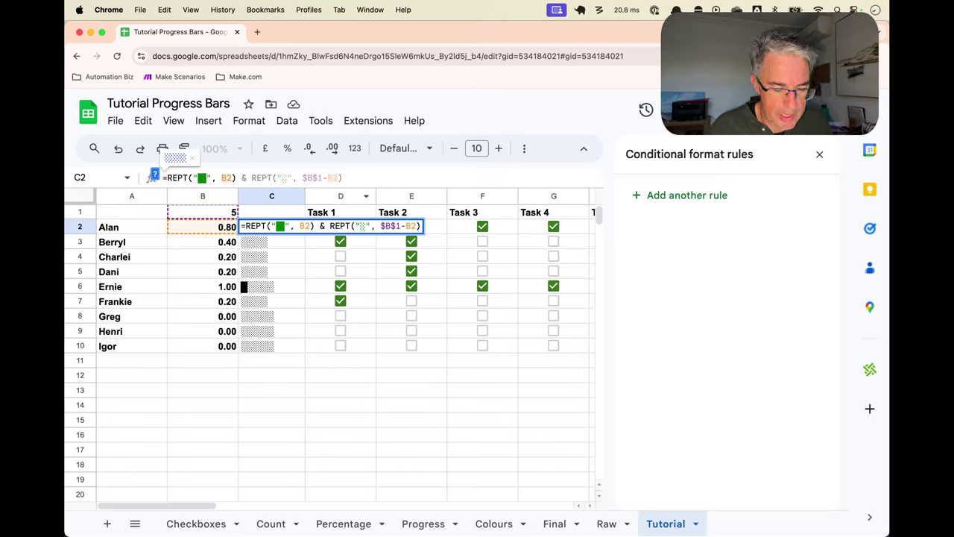
text(*10)
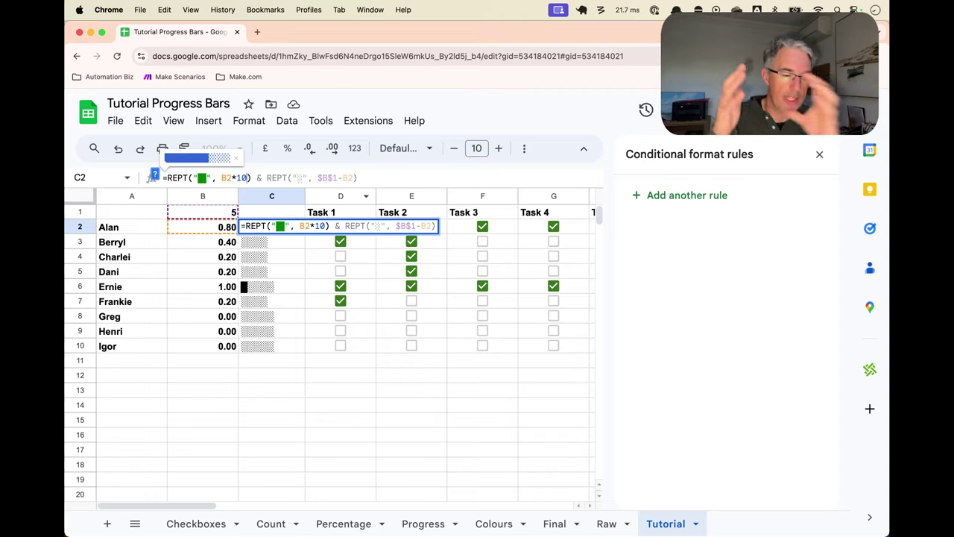
click(319, 177)
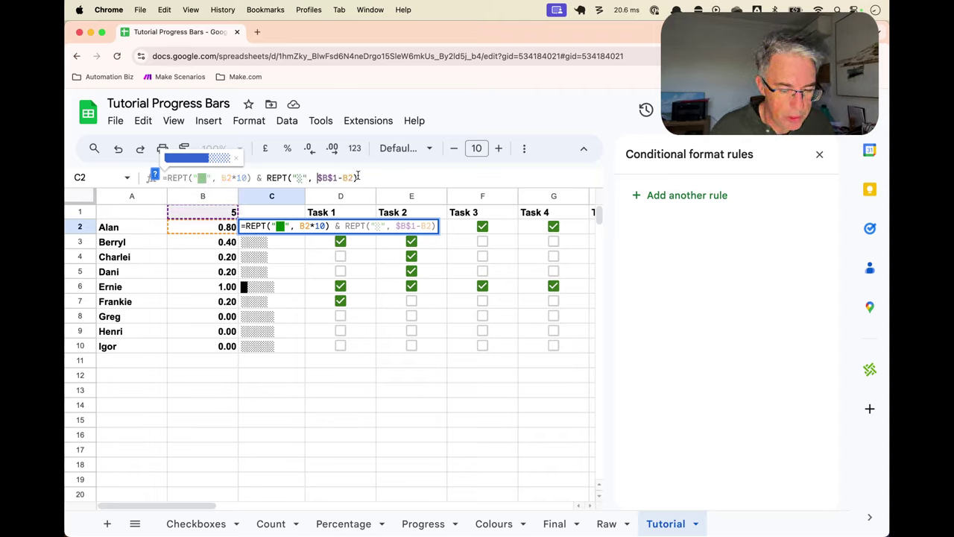
text(()
text(*10))
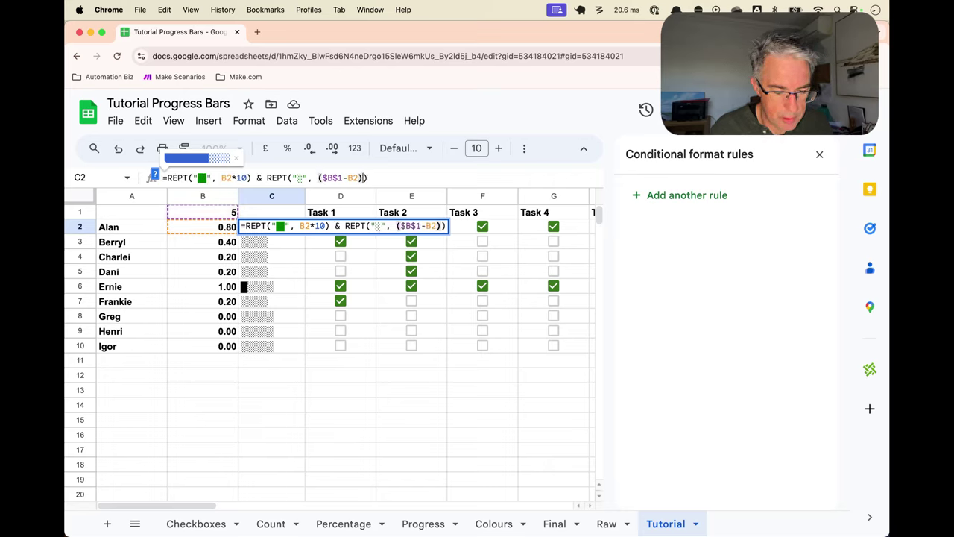
key(Return)
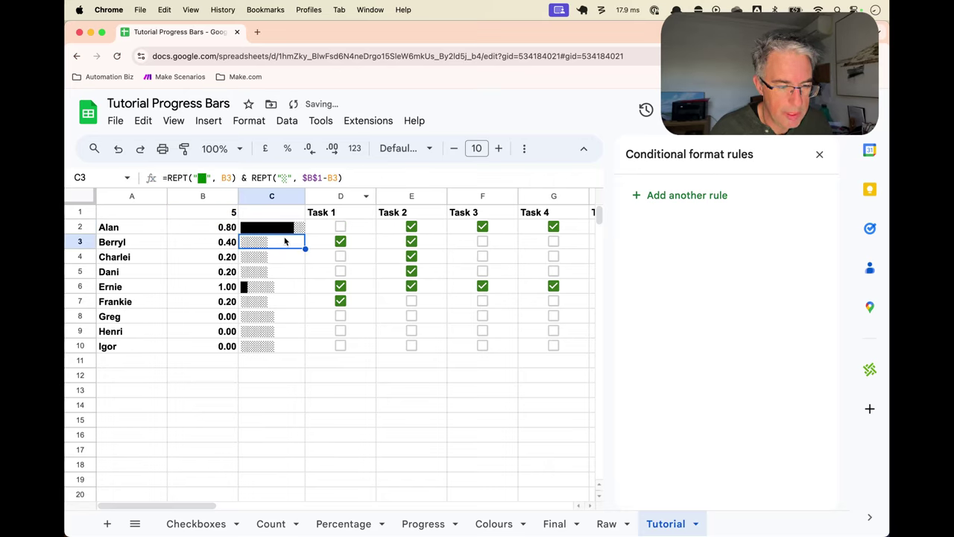
Wrap the filled-block count in C2's formula as ROUND(B2*10,0)
click(286, 228)
click(220, 177)
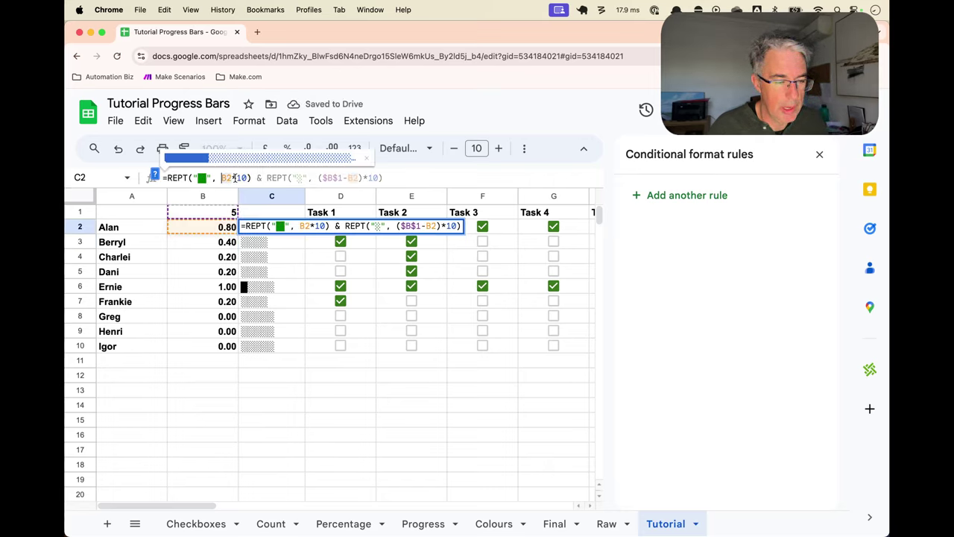
text(ROUND()
key(Right)
key(Right)
key(Right)
key(Right)
key(Right)
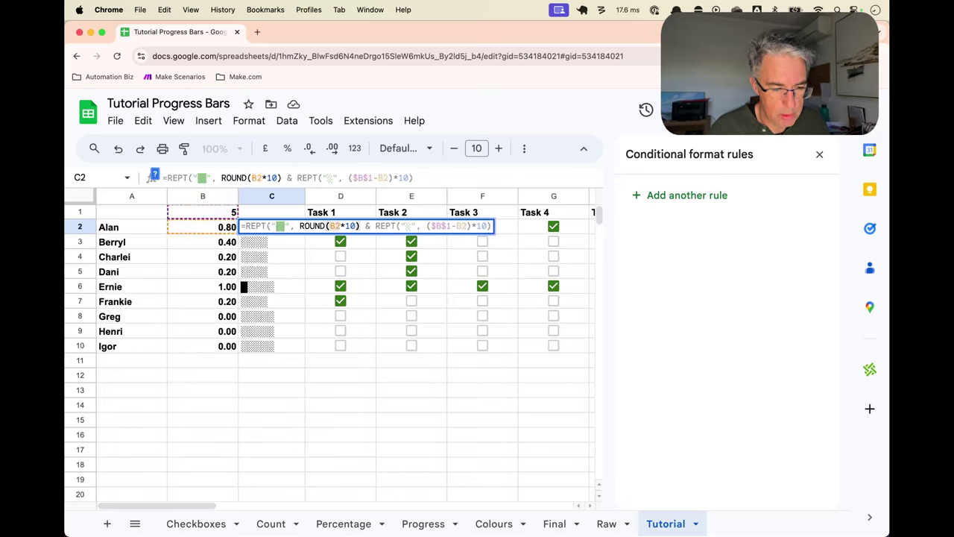
text(,0)
key(Return)
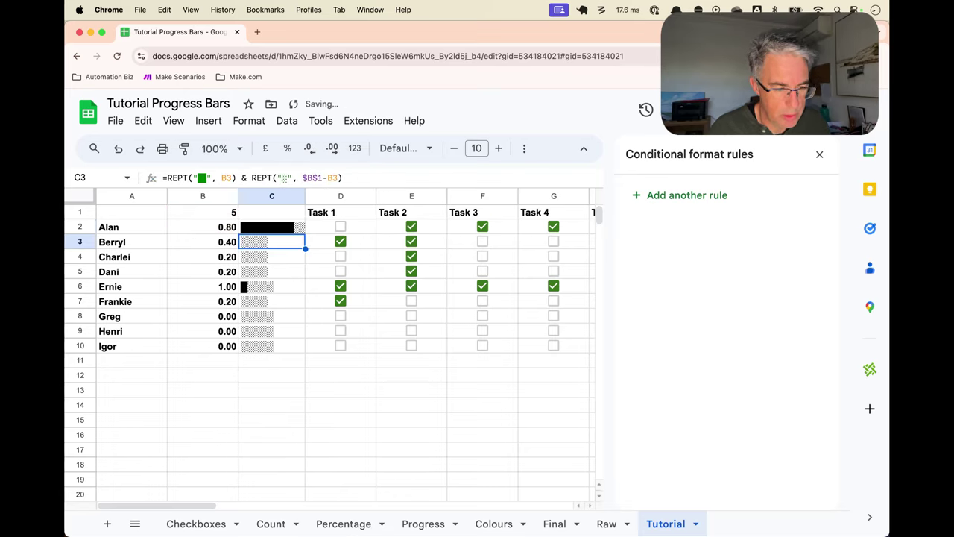
Wrap the ░ count in C2's formula as ROUND(($B$1-B2)*10, 0)
click(272, 230)
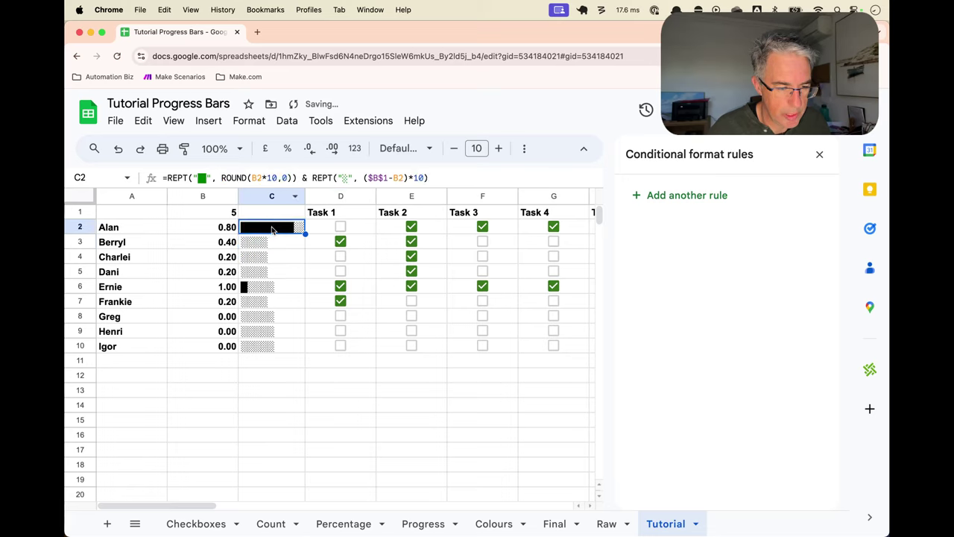
click(365, 177)
text(ROUND()
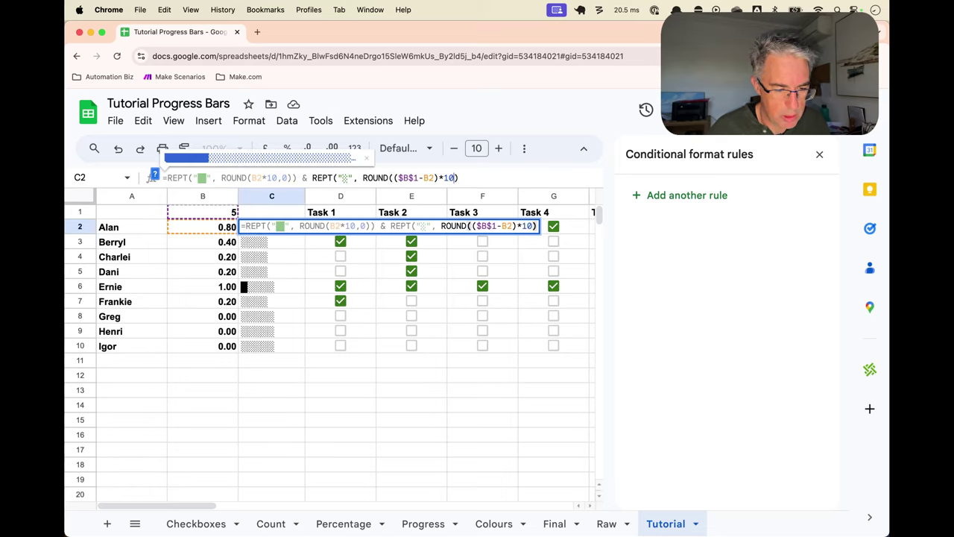
text(, 0)
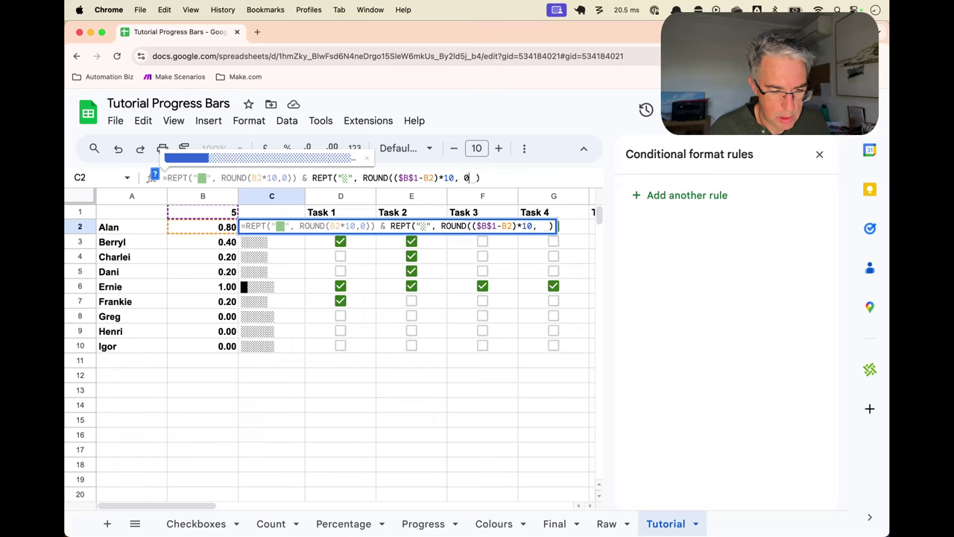
key(Return)
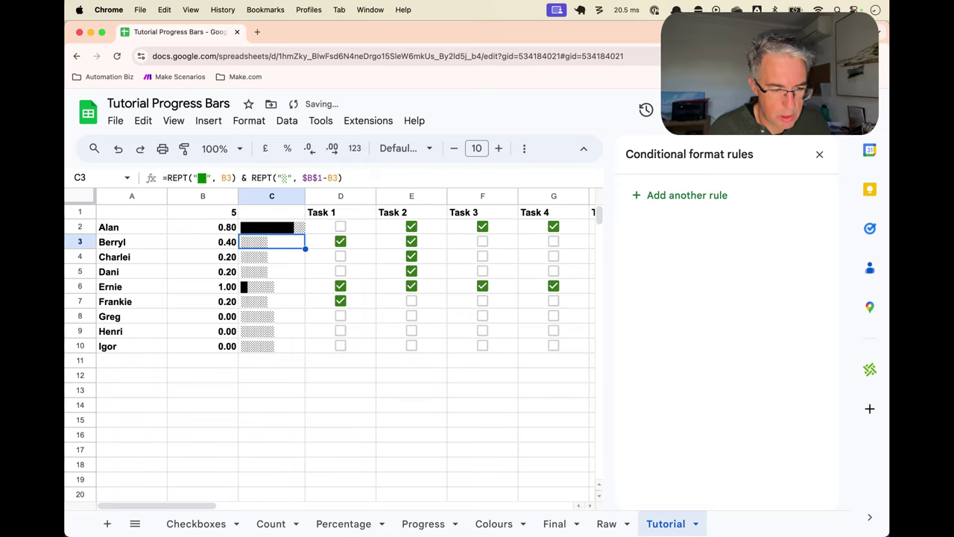
Copy the rounded REPT formula from C2 down to C10
click(287, 232)
key(super+c)
shift+click(277, 348)
key(super+v)
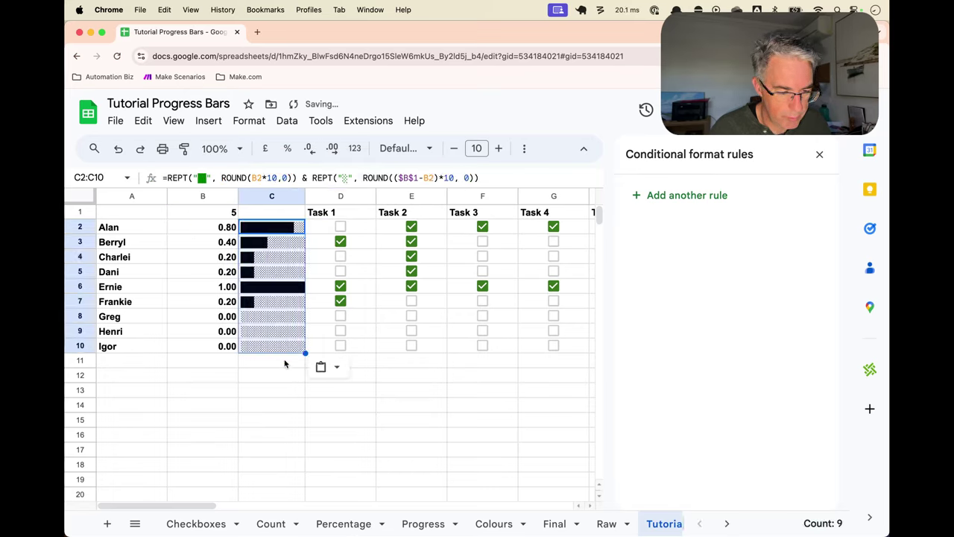
Change the ░ count in C2's formula to 10-ROUND(B2*10, 0)
click(318, 390)
click(283, 231)
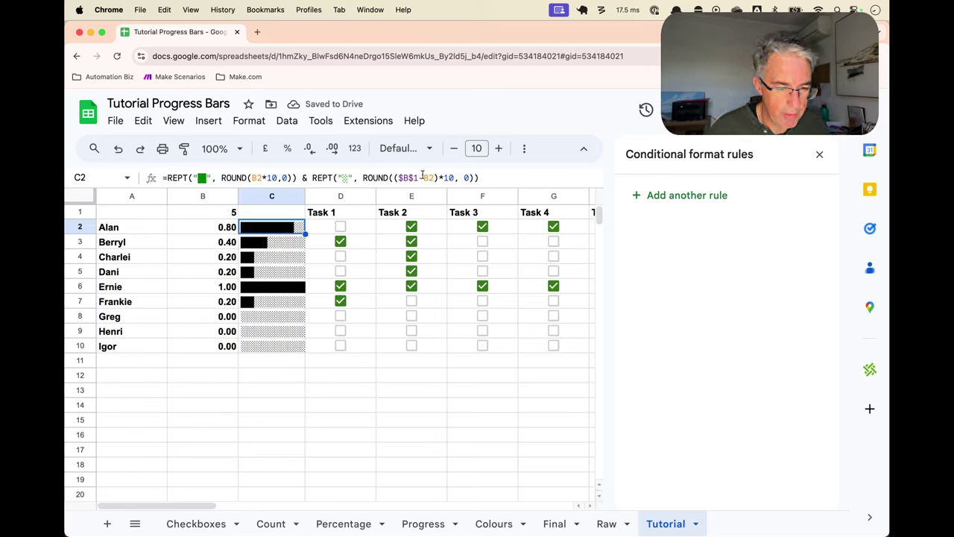
click(364, 177)
text(10-)
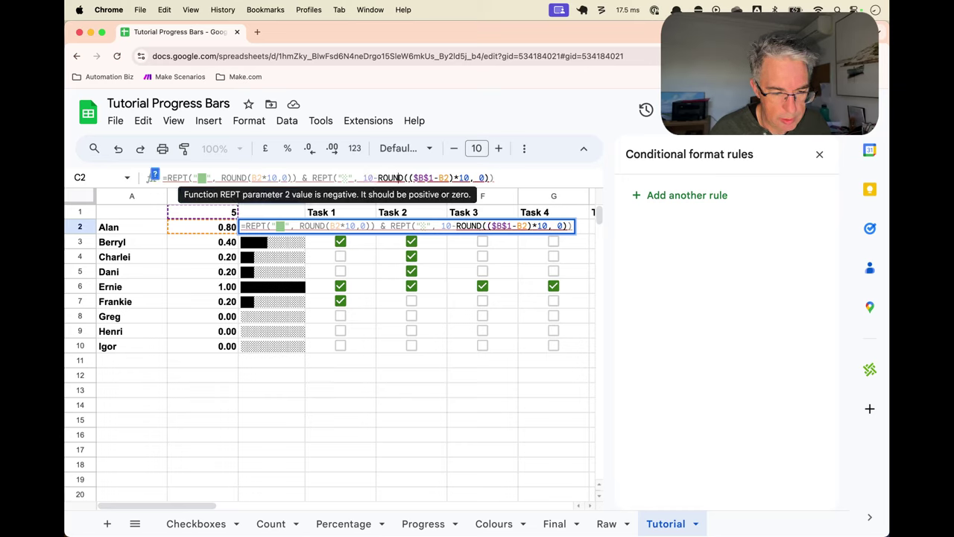
click(415, 177)
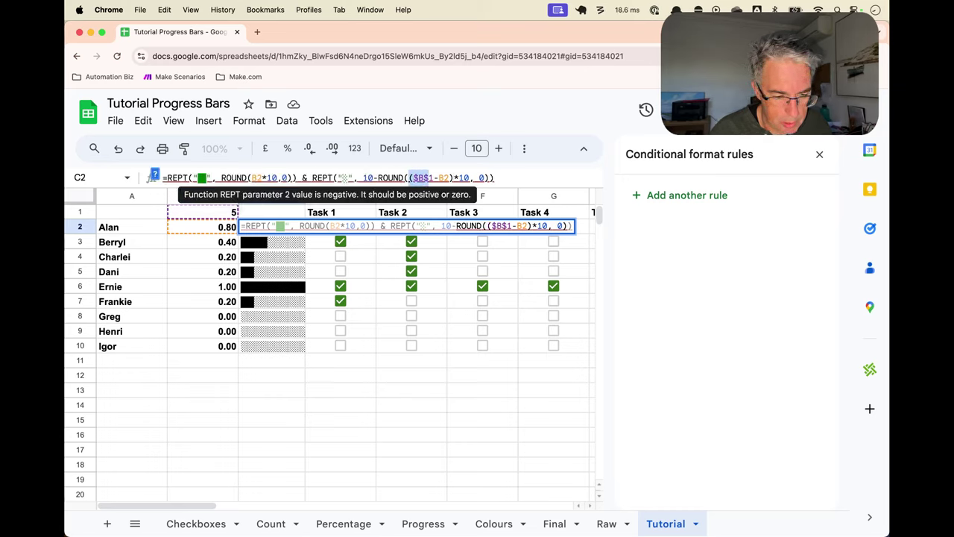
key(shift+Right)
key(shift+Right)
key(BackSpace)
key(BackSpace)
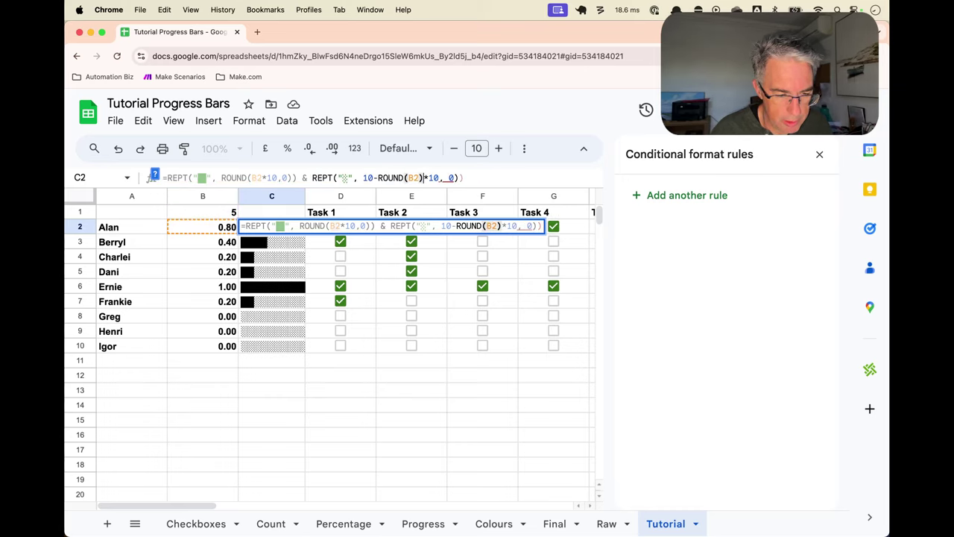
key(Return)
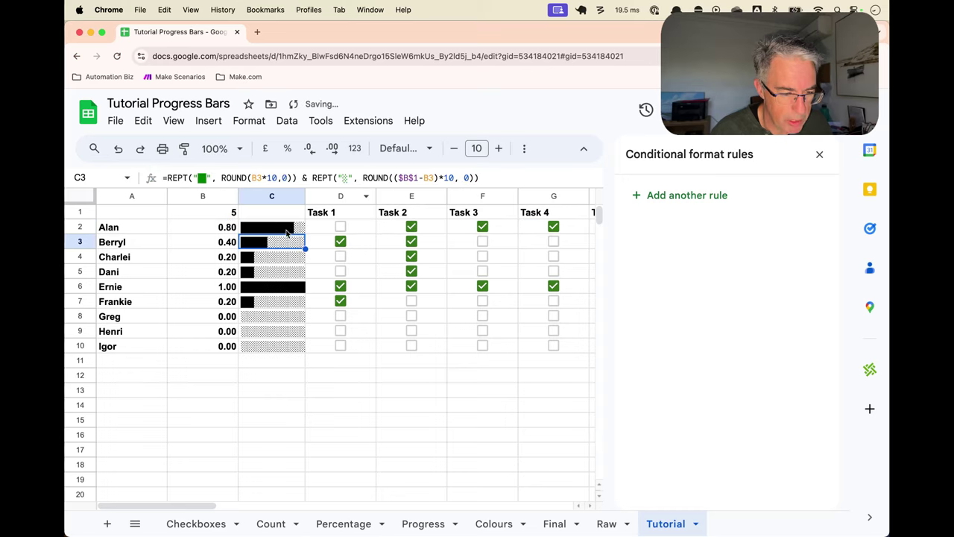
Copy the revised REPT formula from C2 down to C10
drag(287, 233, 283, 348)
key(super+v)
click(315, 380)
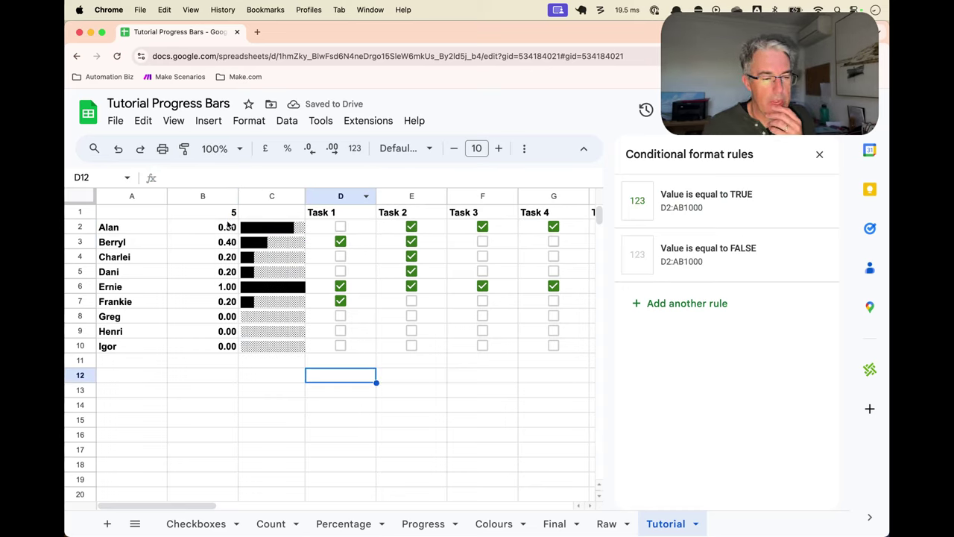
Extend the Task 5 header into I1 as Task 6 and tick the Task 6 box in I6
click(284, 229)
scroll(379, 252, right, 3)
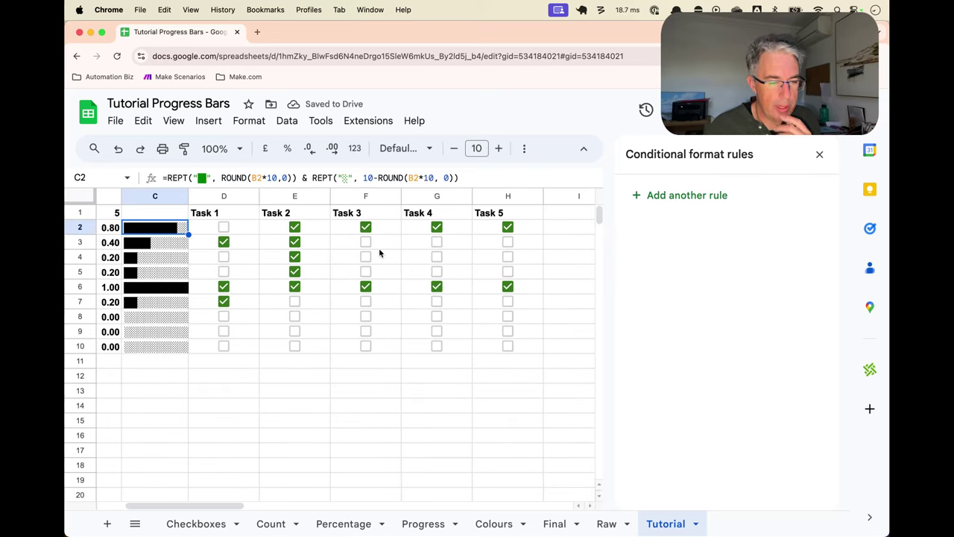
click(555, 216)
click(522, 215)
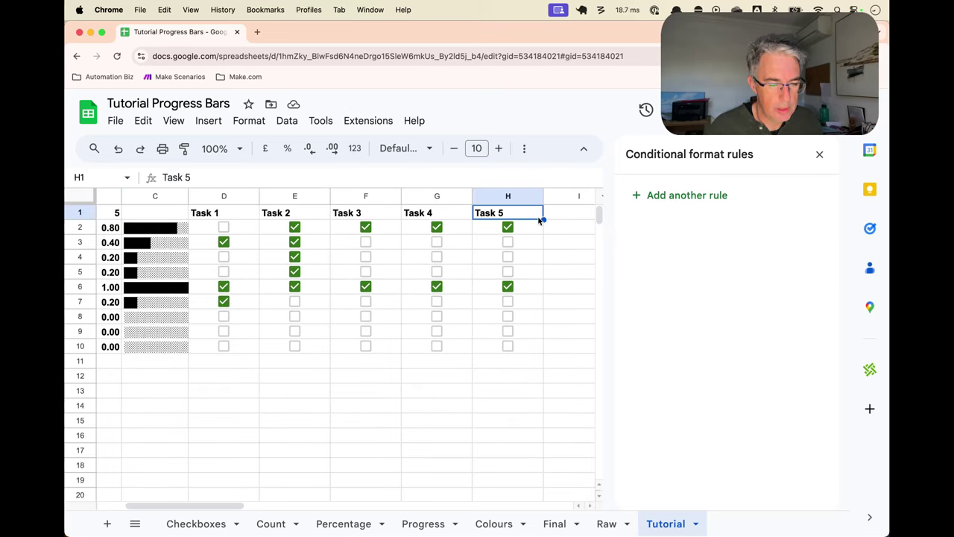
drag(563, 218, 562, 219)
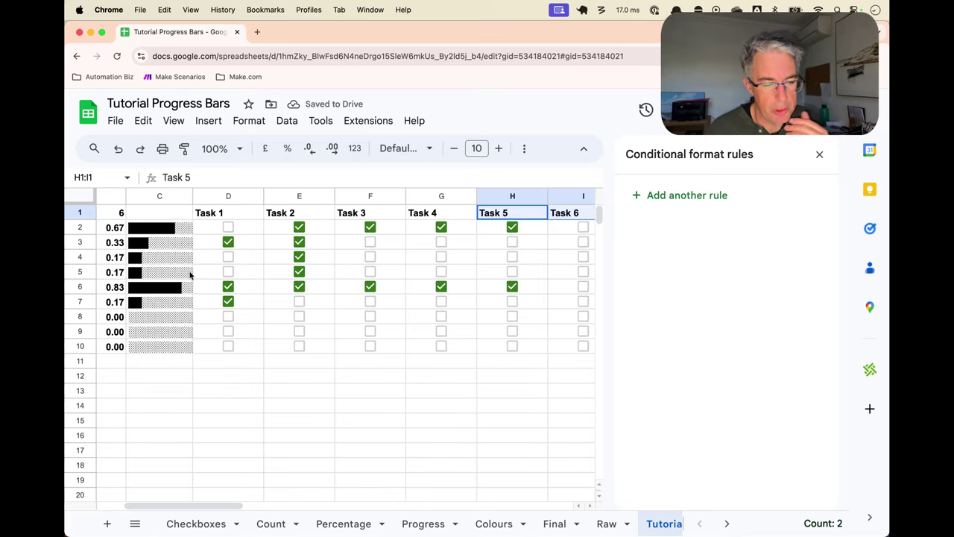
scroll(515, 271, left, 1)
click(584, 290)
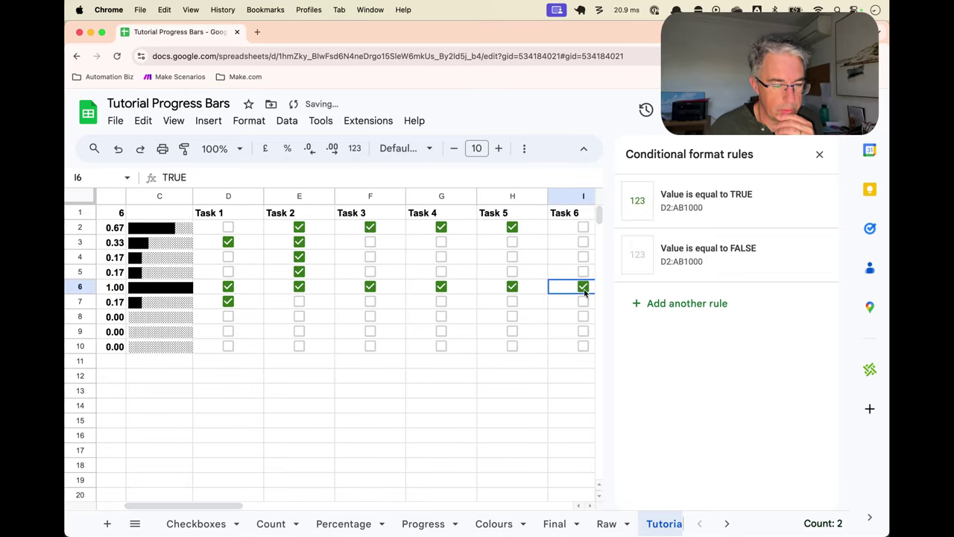
Hide column B, which holds the completion values
scroll(183, 273, left, 3)
click(191, 199)
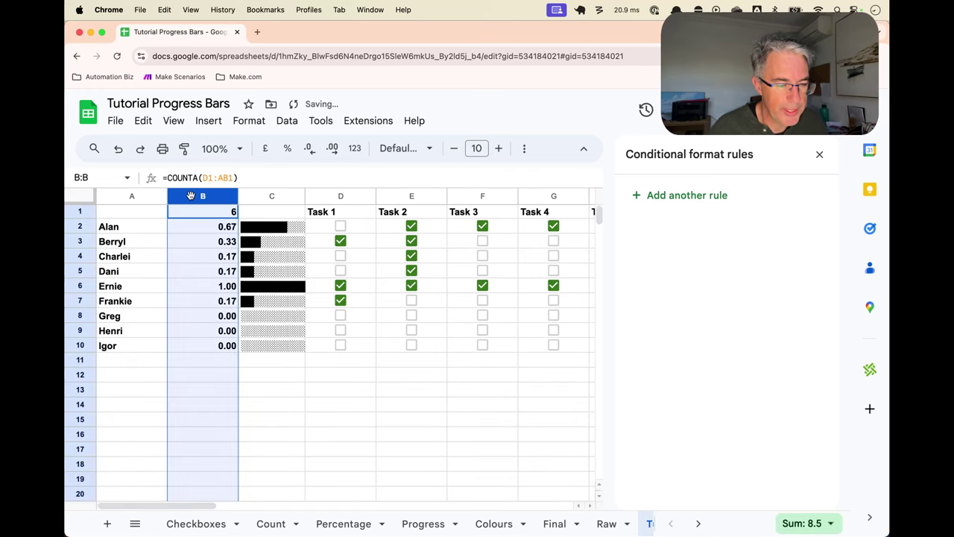
right_click(192, 200)
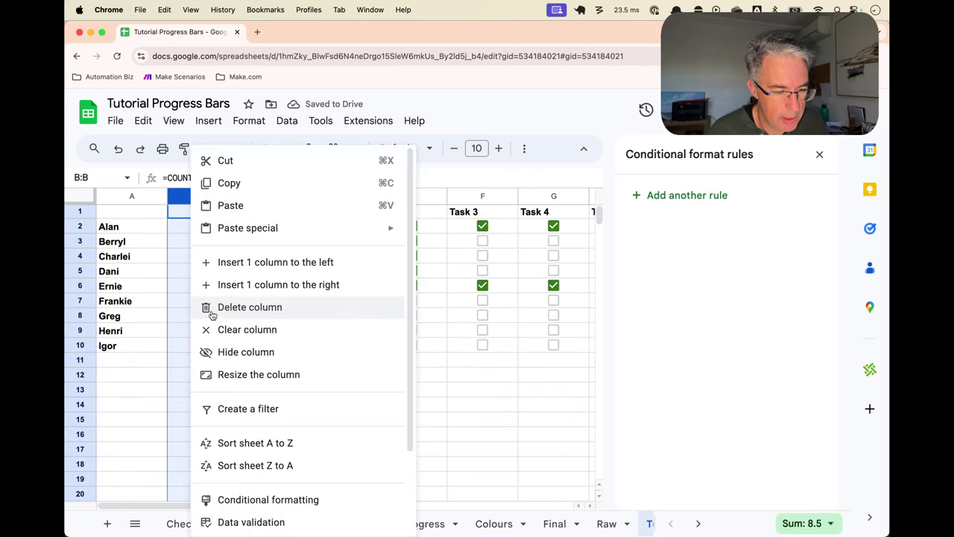
click(246, 352)
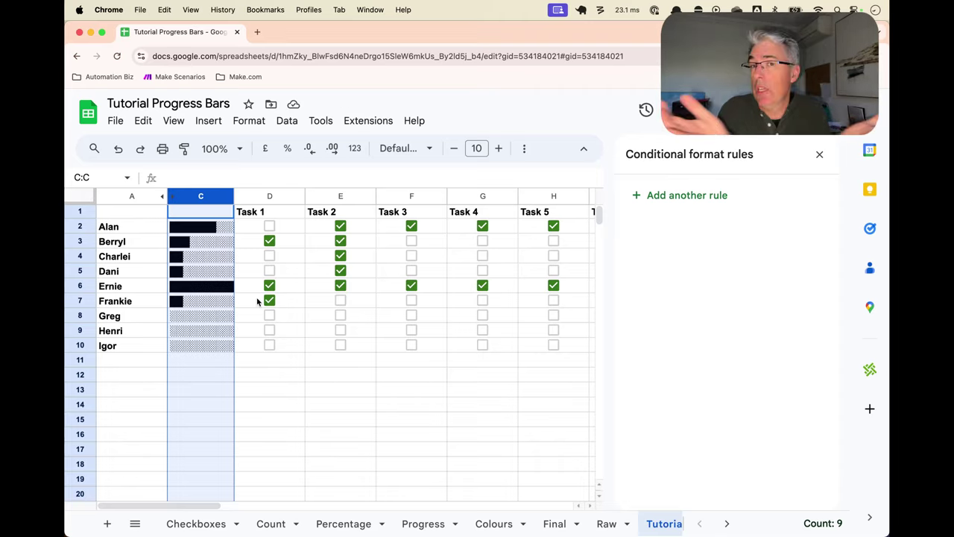
click(213, 291)
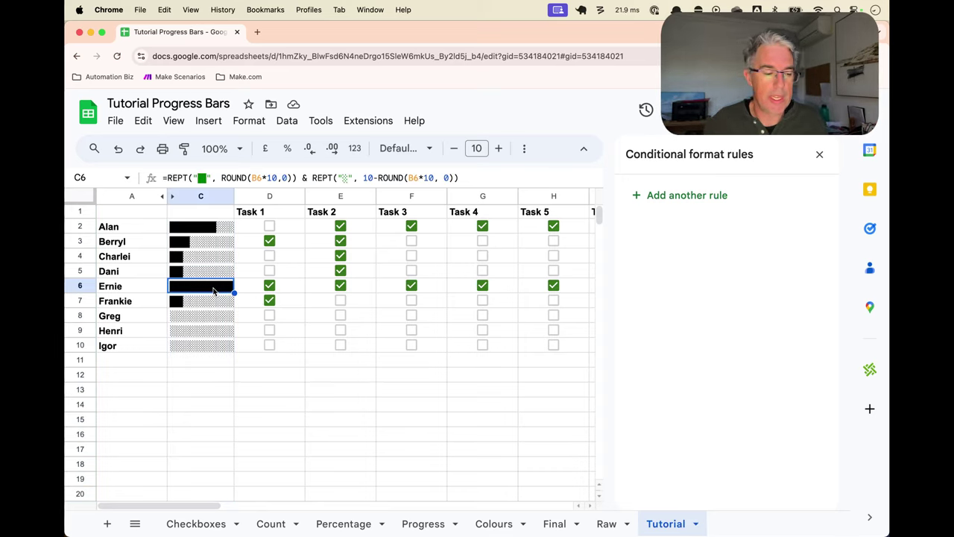
click(204, 315)
click(205, 345)
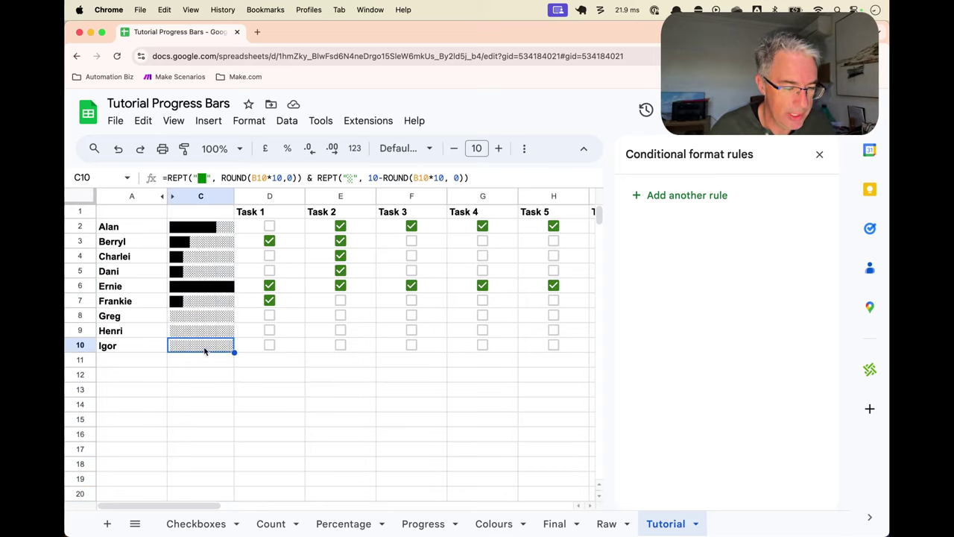
Select C2:C1000 and add a new conditional format rule for that range
click(211, 227)
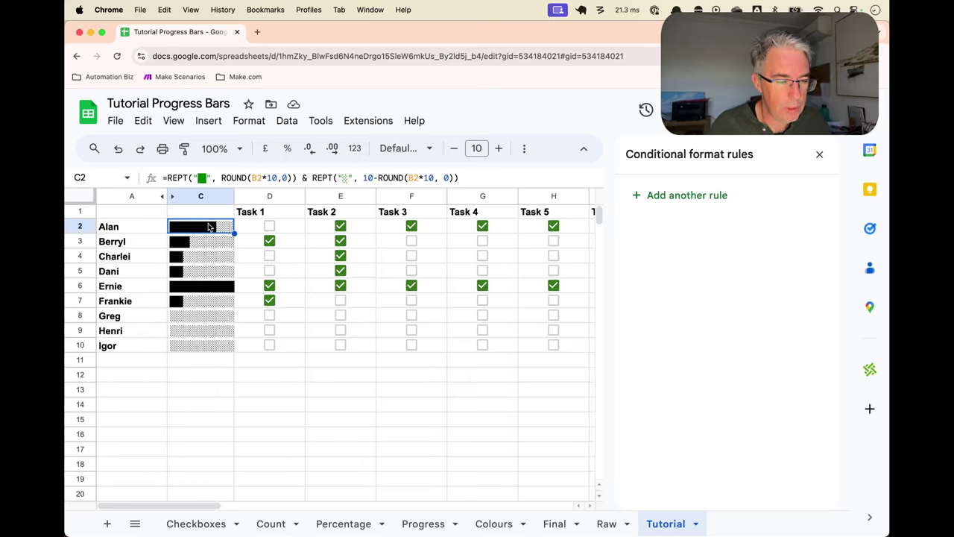
key(super+shift+Down)
key(super+shift+Down)
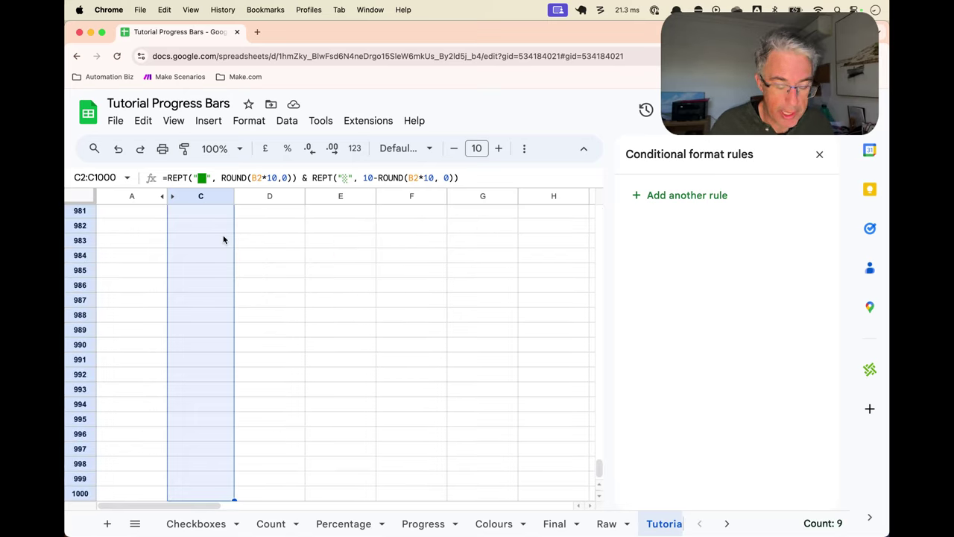
scroll(251, 301, up, 20)
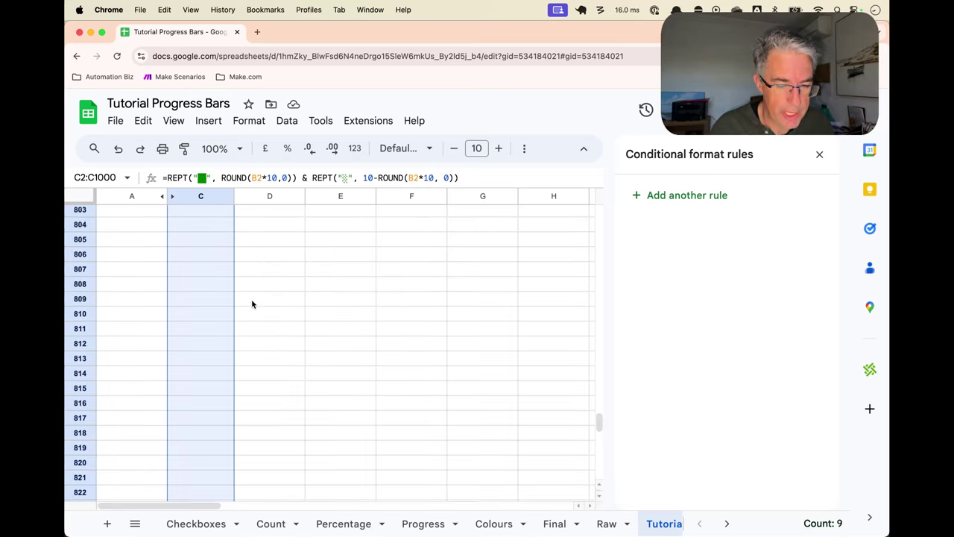
drag(596, 391, 607, 185)
click(670, 194)
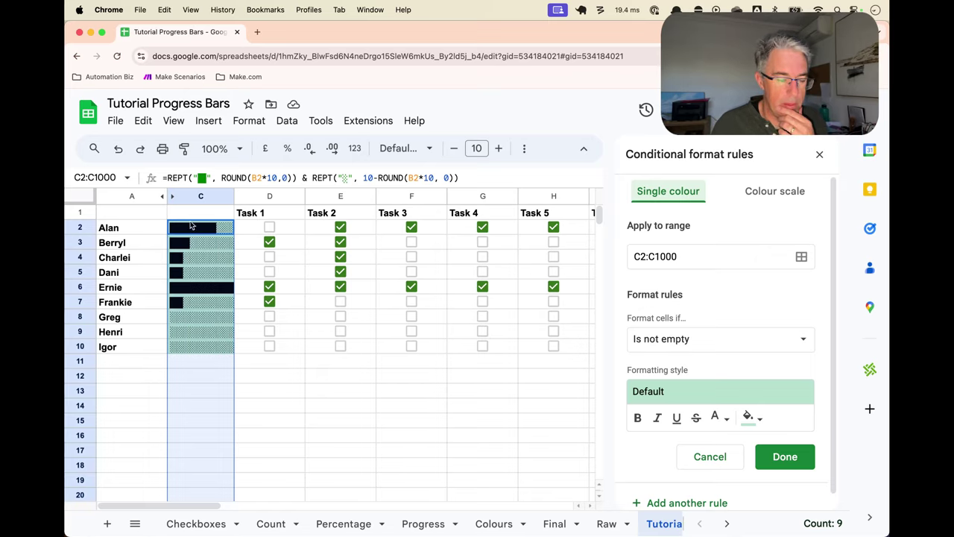
Copy the █ character from C2's formula and set the rule's condition to Text contains █
click(200, 179)
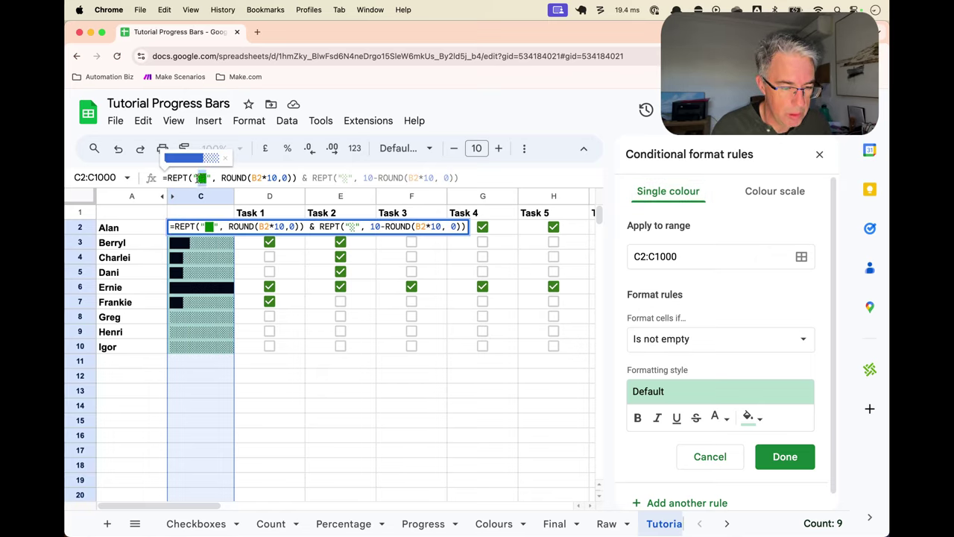
click(673, 345)
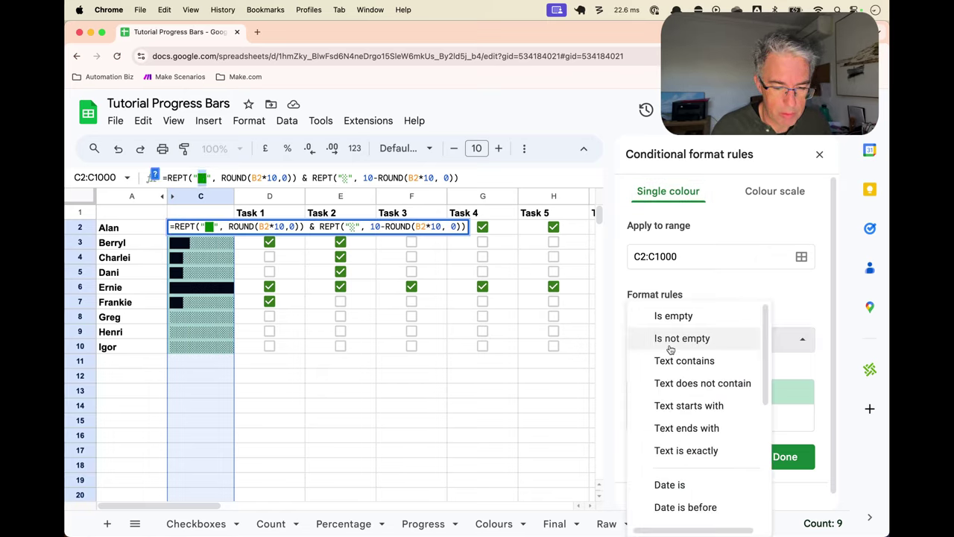
click(706, 358)
click(692, 371)
text(█)
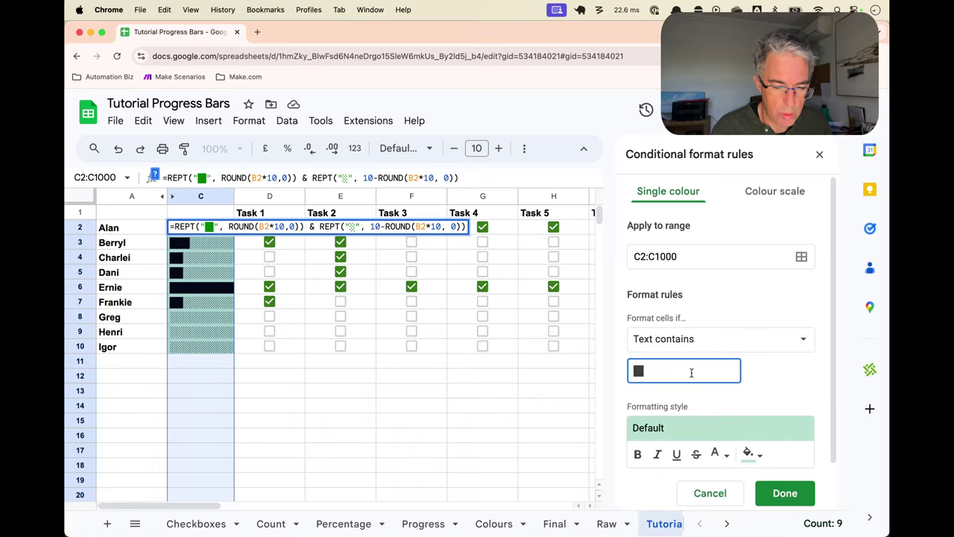
Try the Text starts with condition on the rule and return it to Text contains
click(697, 339)
click(714, 382)
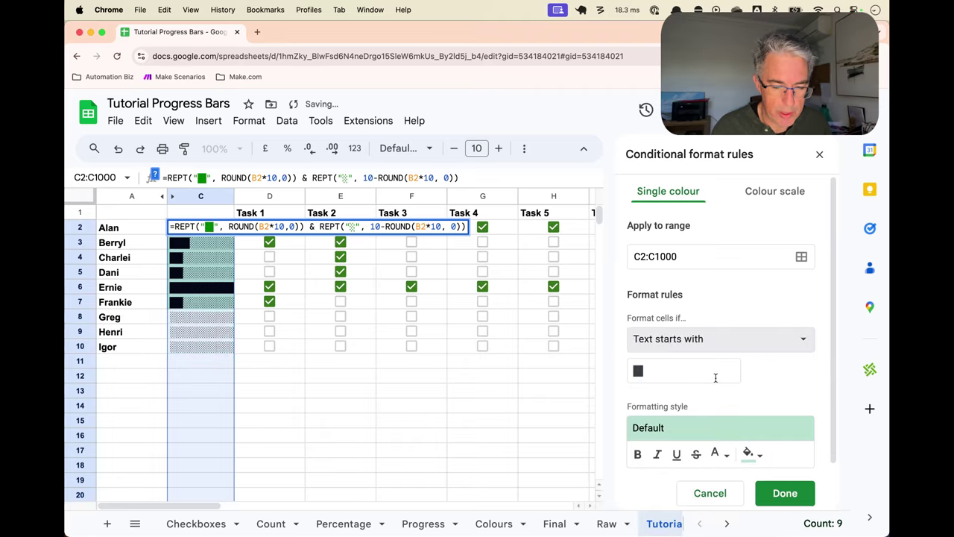
click(696, 341)
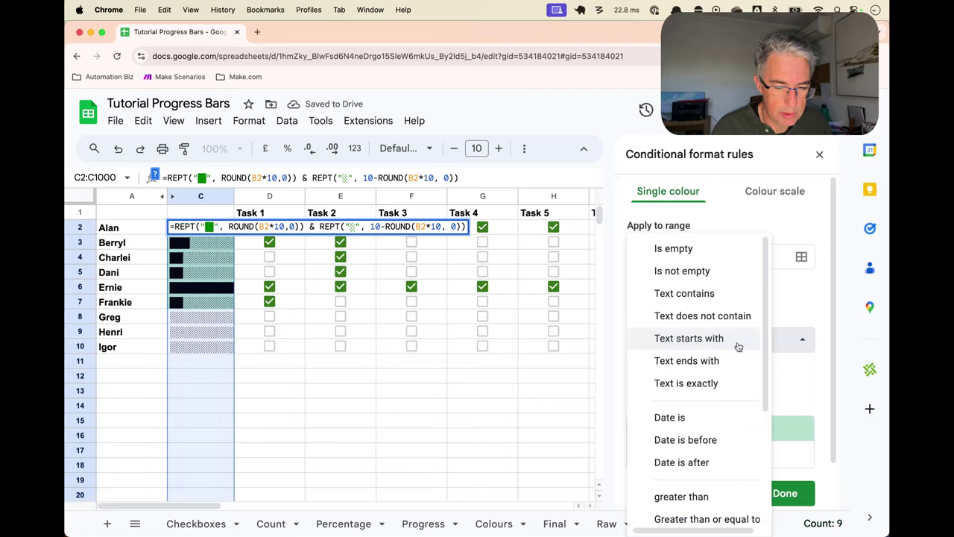
click(720, 296)
Extend the rule's matching text to ten █ characters and toggle the D6 tick box to test it
click(690, 378)
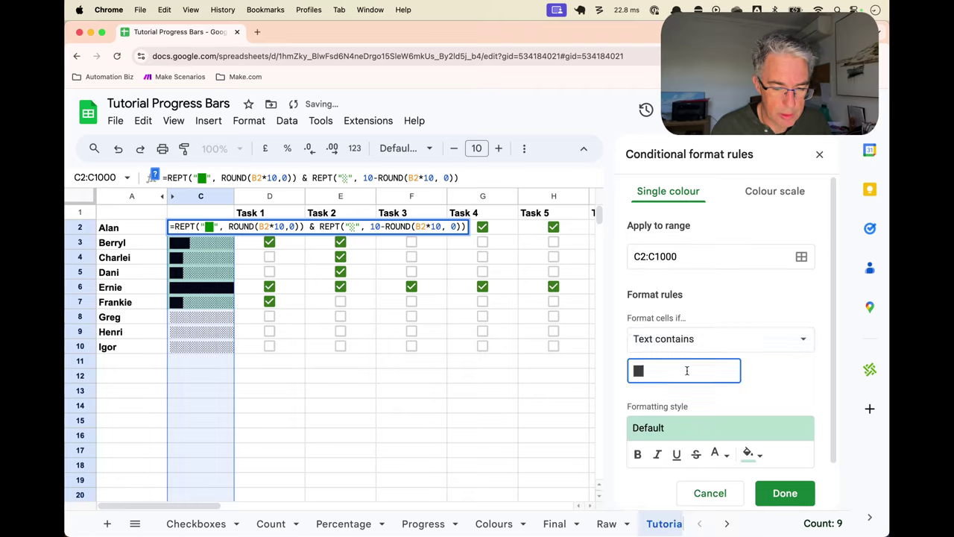
key(super+v)
key(super+v)
key(super+v)
key(super+v)
key(super+v)
key(super+v)
key(super+v)
key(super+v)
key(super+v)
click(792, 383)
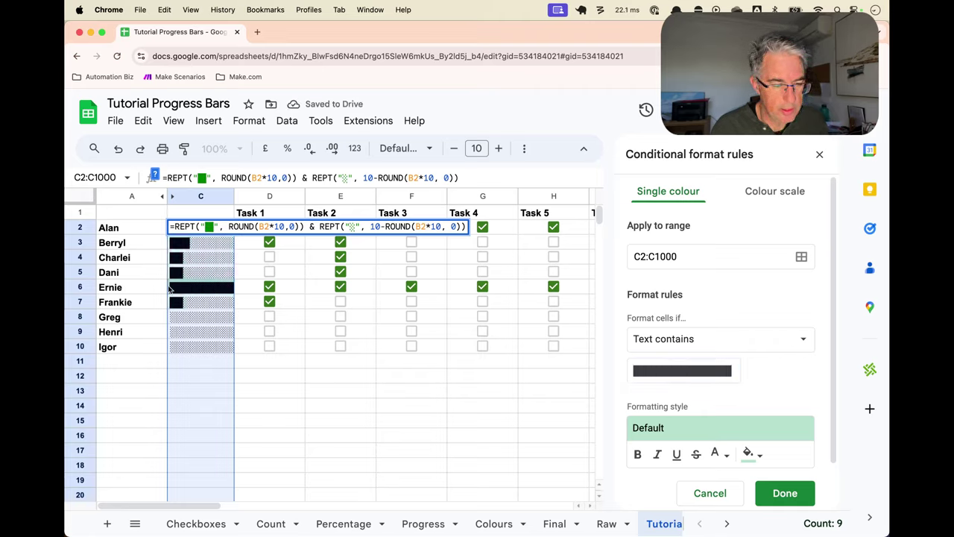
click(269, 288)
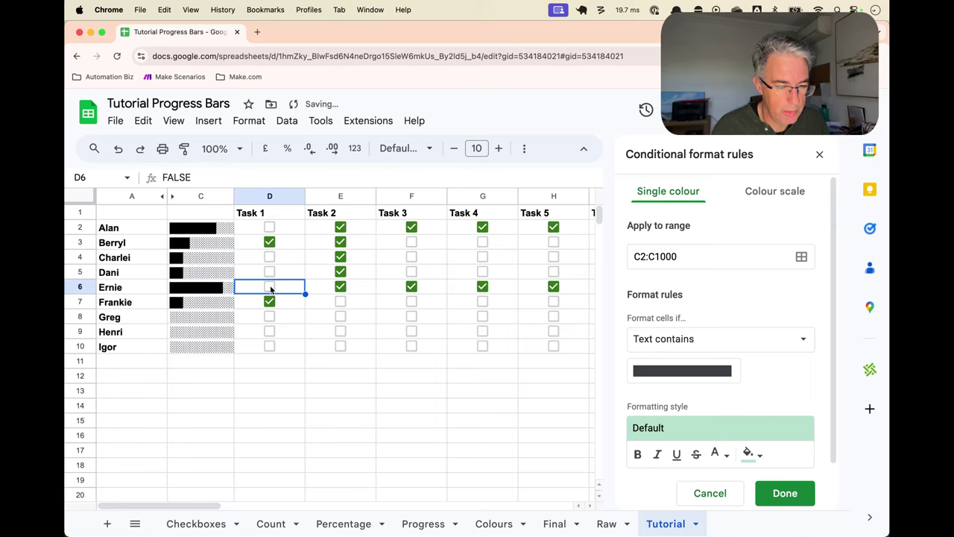
Format the full-bar rule with no fill and dark green text, and save it
click(748, 452)
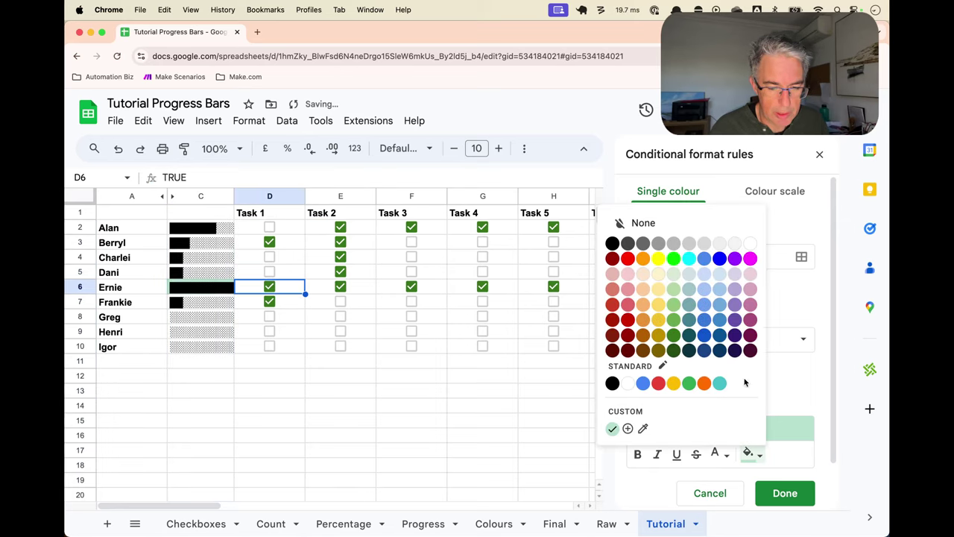
click(692, 225)
click(717, 453)
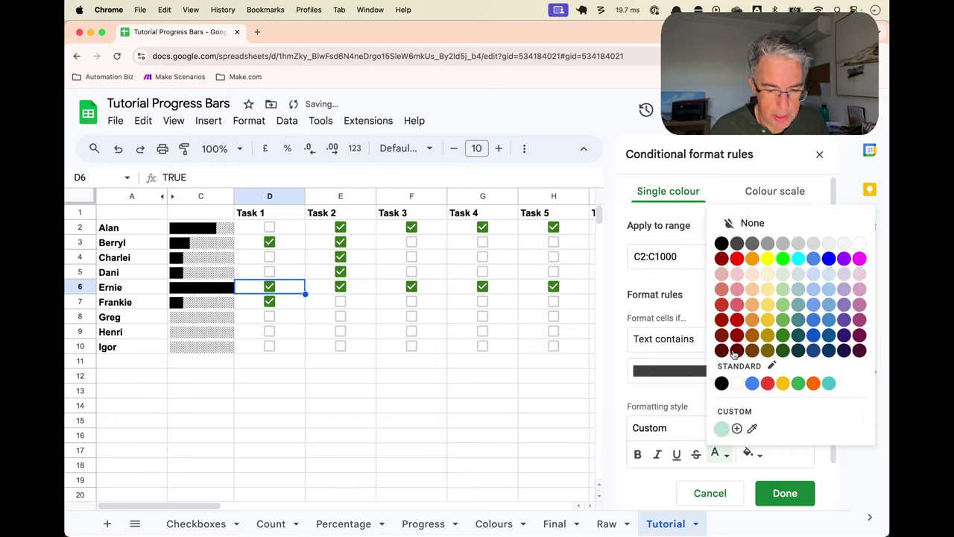
click(786, 335)
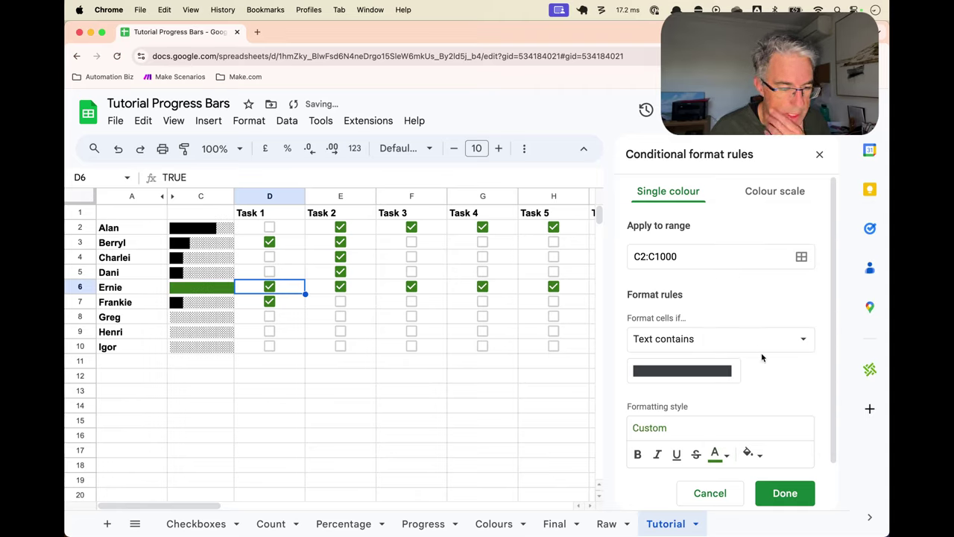
click(782, 492)
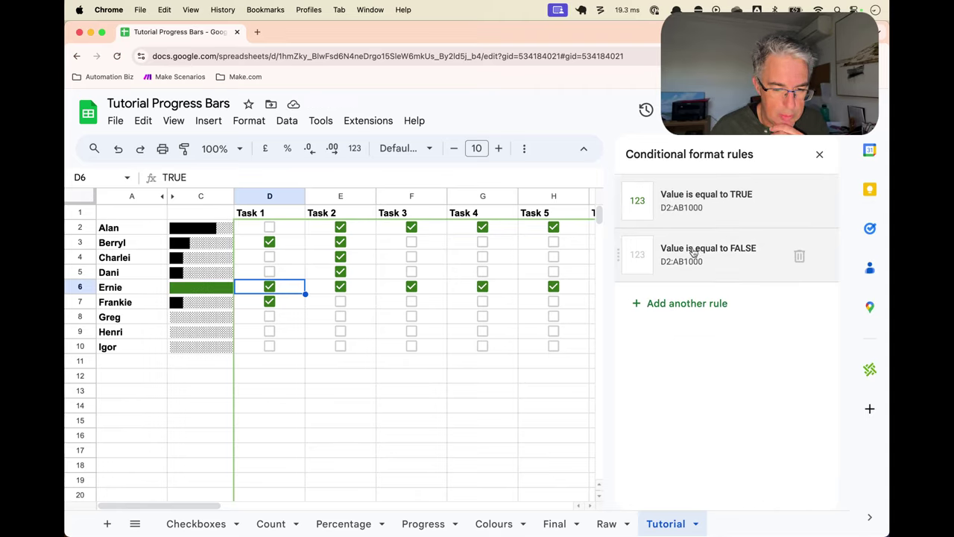
Add a conditional format rule for C2:C1000 with the Text starts with condition
click(214, 228)
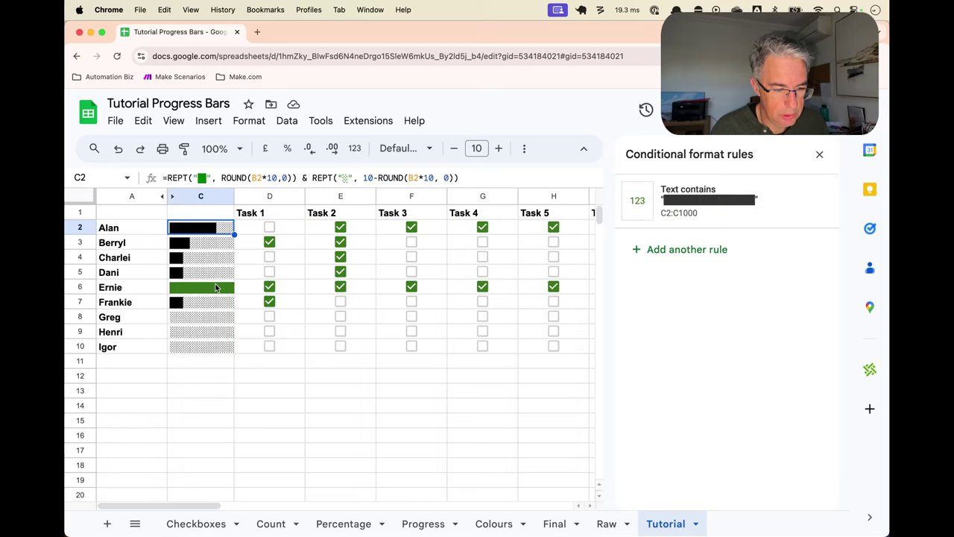
click(675, 249)
click(672, 252)
text(:C1000)
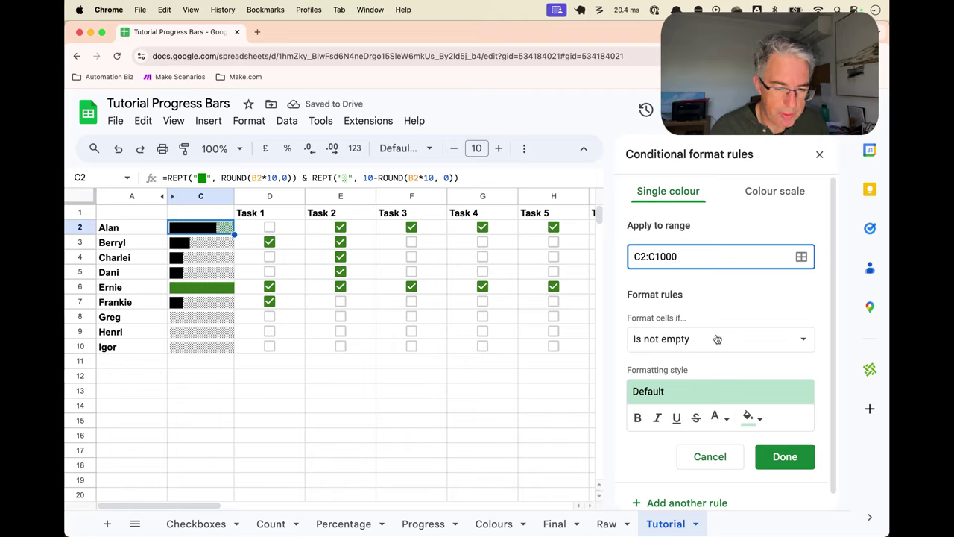
click(718, 339)
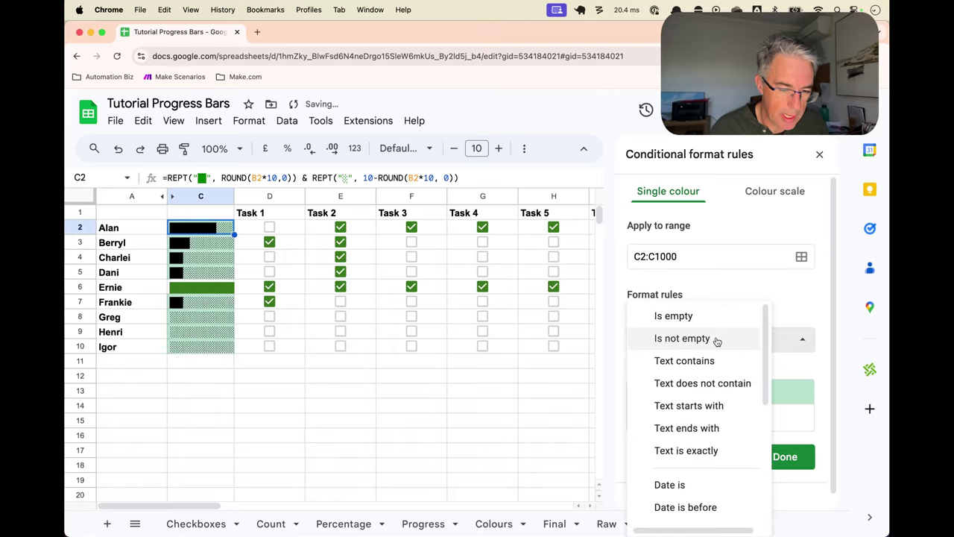
click(705, 406)
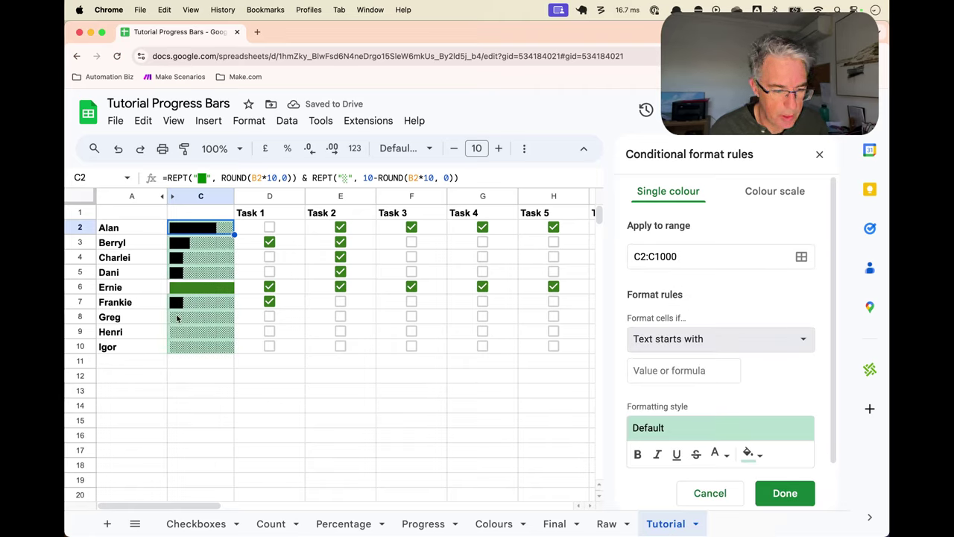
Copy the ░ character from C2's formula and use it as the new rule's matching text
double_click(345, 177)
key(cmd+c)
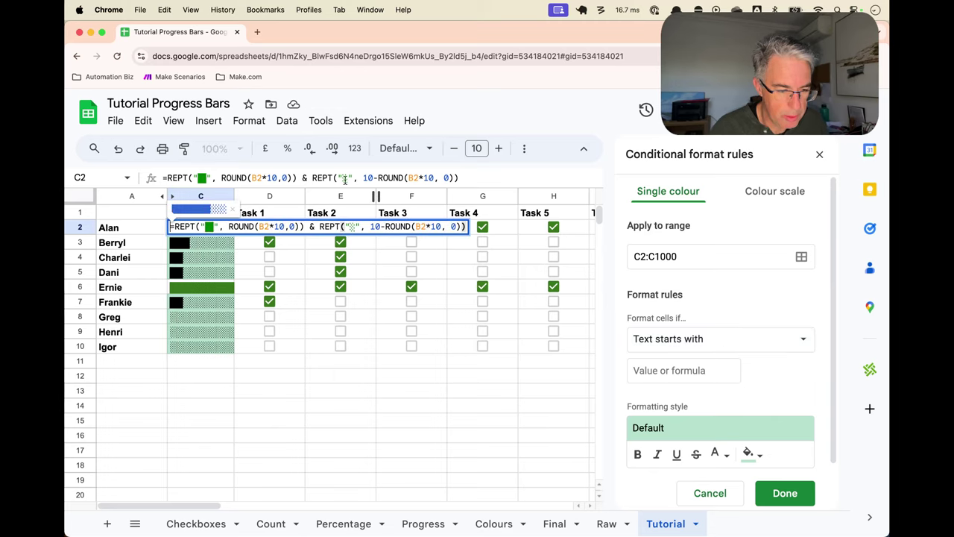
click(661, 368)
key(cmd+v)
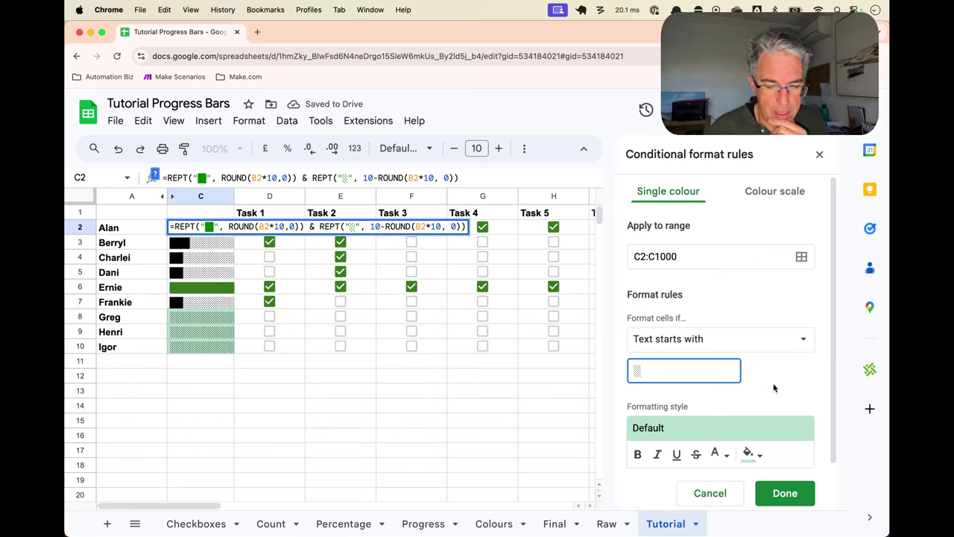
Format the empty-bar rule with no fill and dark red text, and save it
scroll(775, 388, down, 2)
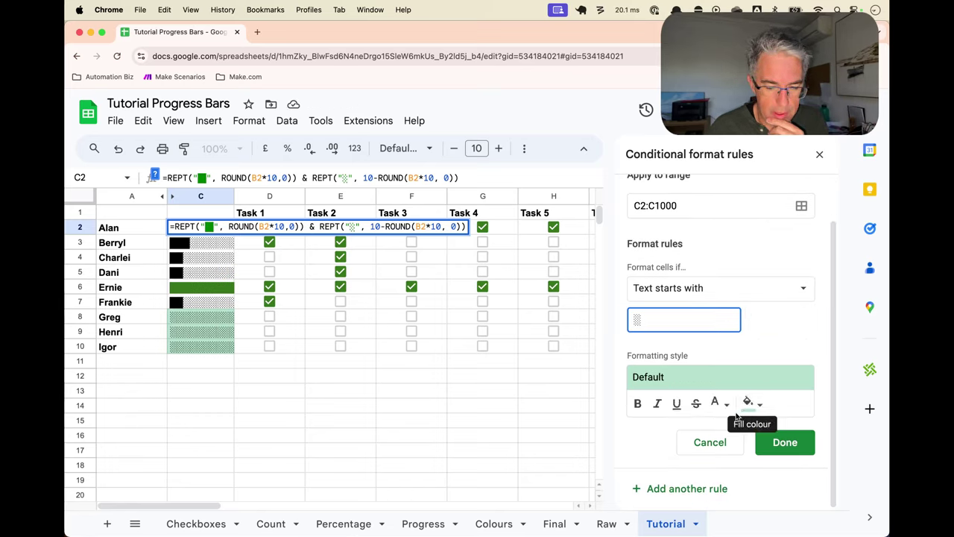
click(748, 402)
click(670, 172)
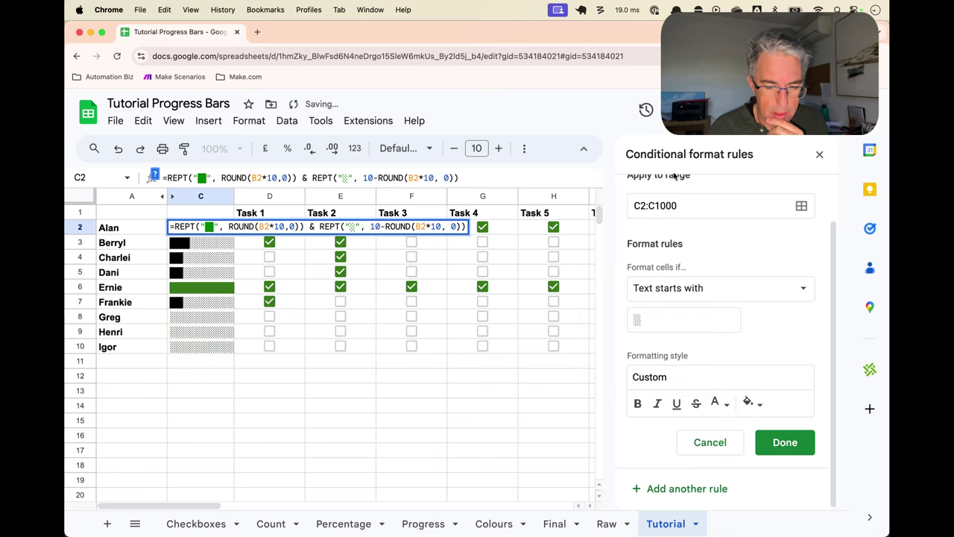
click(720, 405)
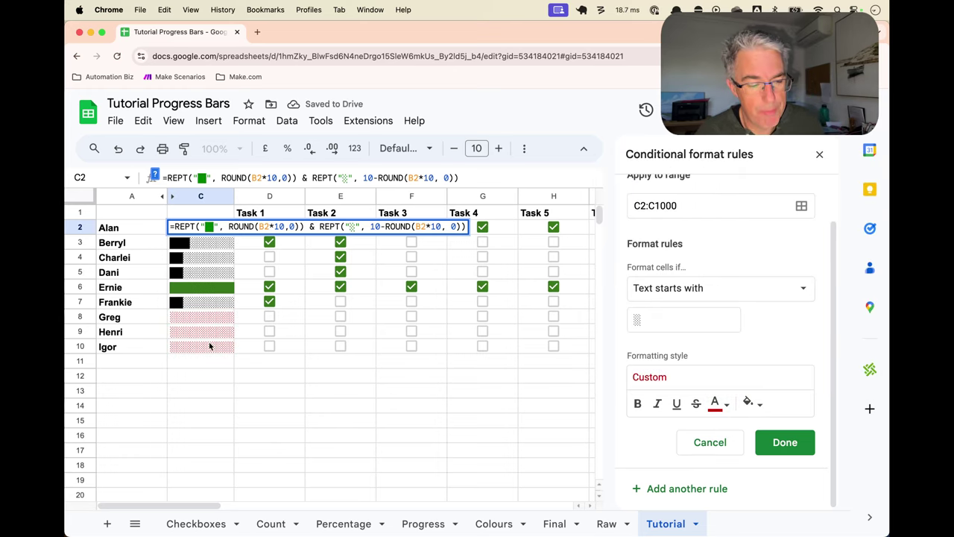
click(776, 450)
Add a third rule for C2:C1000 that applies when the text contains a single █ character
click(699, 301)
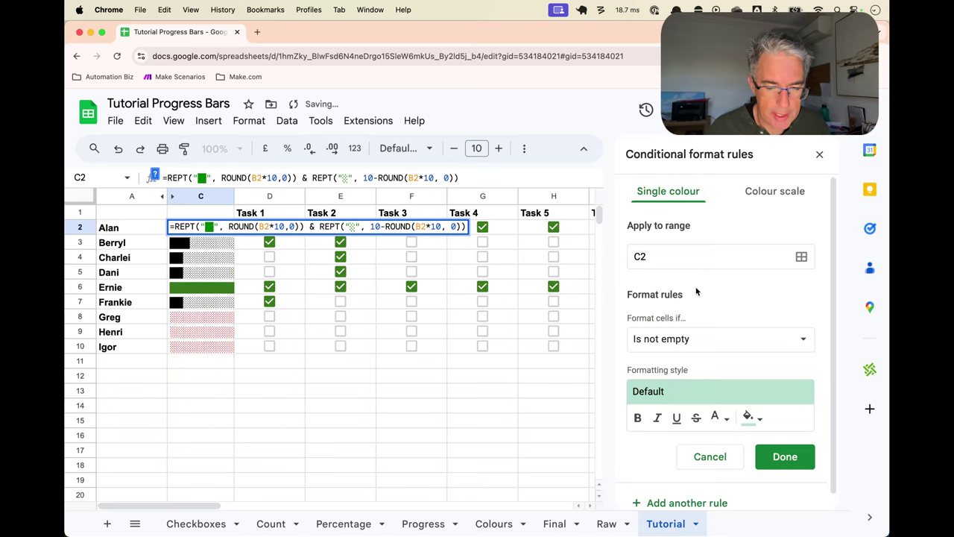
click(688, 254)
text(:C1000)
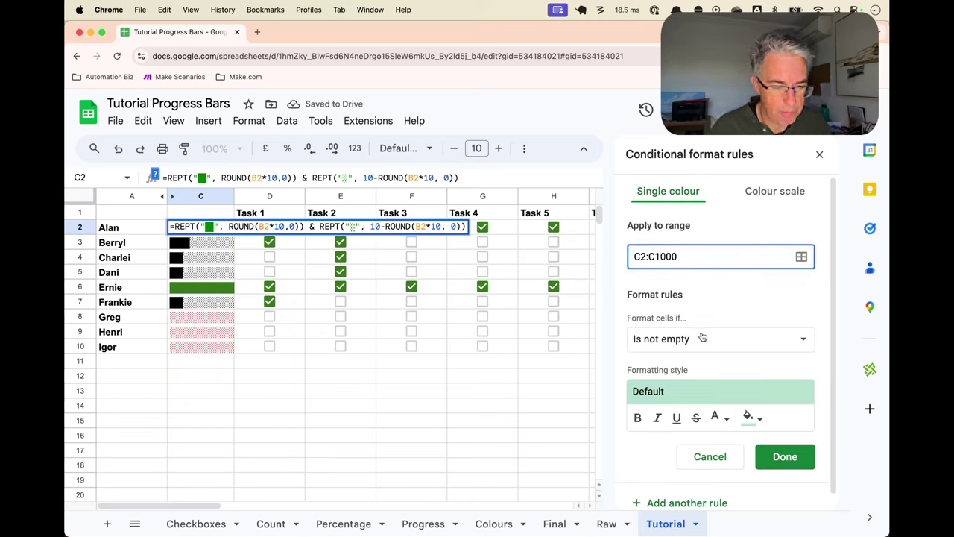
click(712, 343)
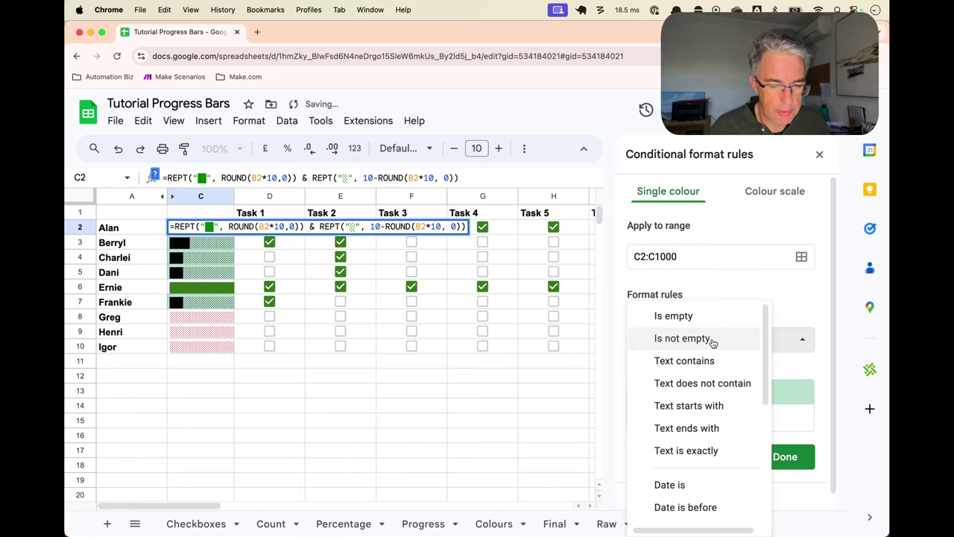
click(709, 362)
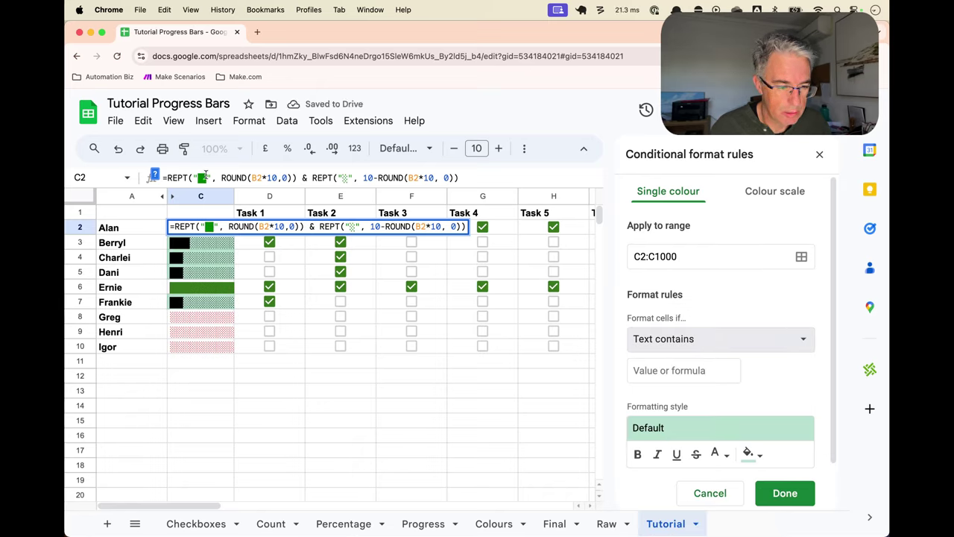
click(680, 370)
text(█)
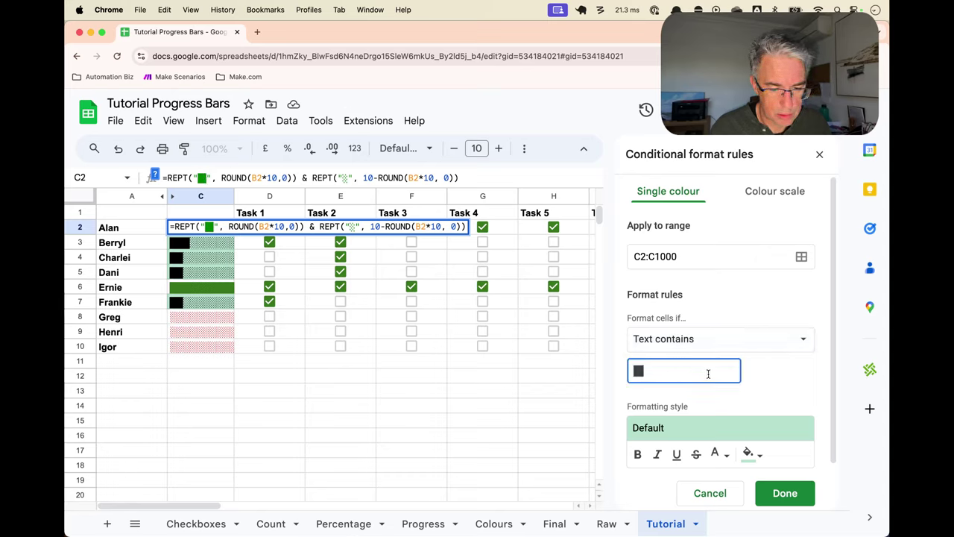
Format the partial-bar rule with no fill and light yellow text, and save it
click(774, 395)
scroll(773, 391, down, 1)
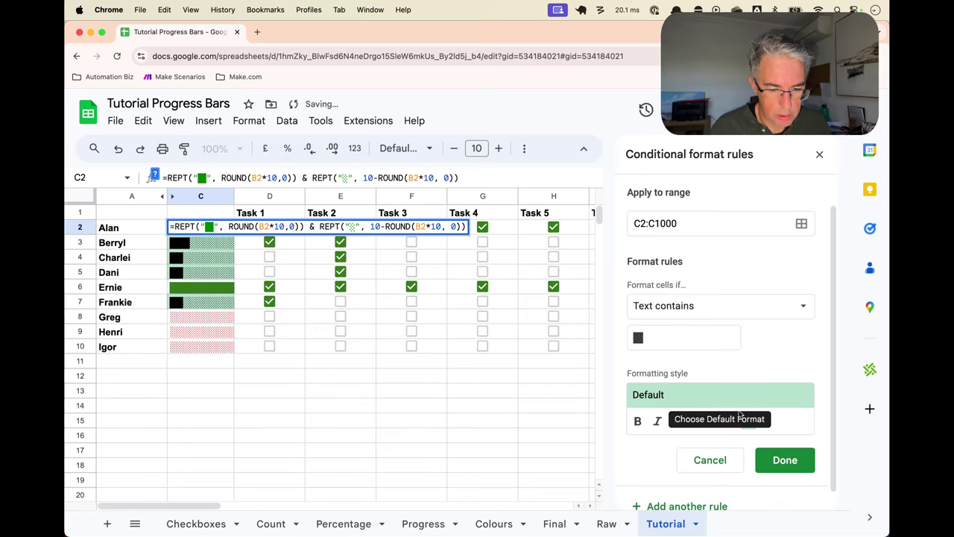
click(750, 420)
click(684, 186)
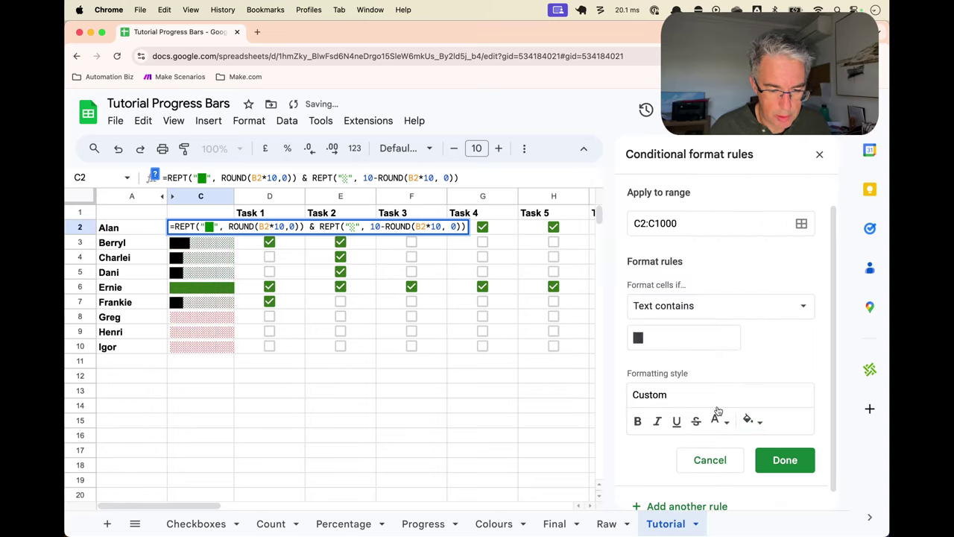
click(718, 420)
click(771, 276)
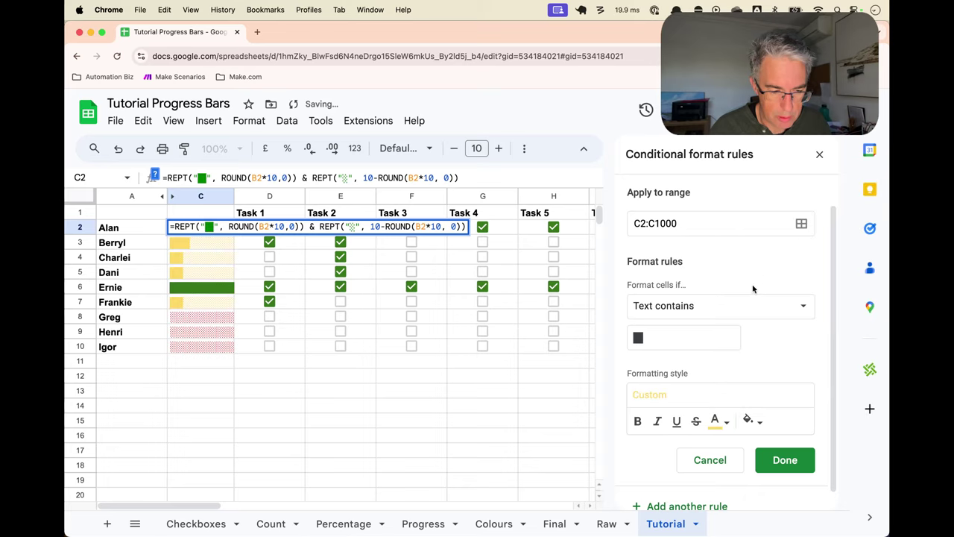
click(785, 460)
click(499, 365)
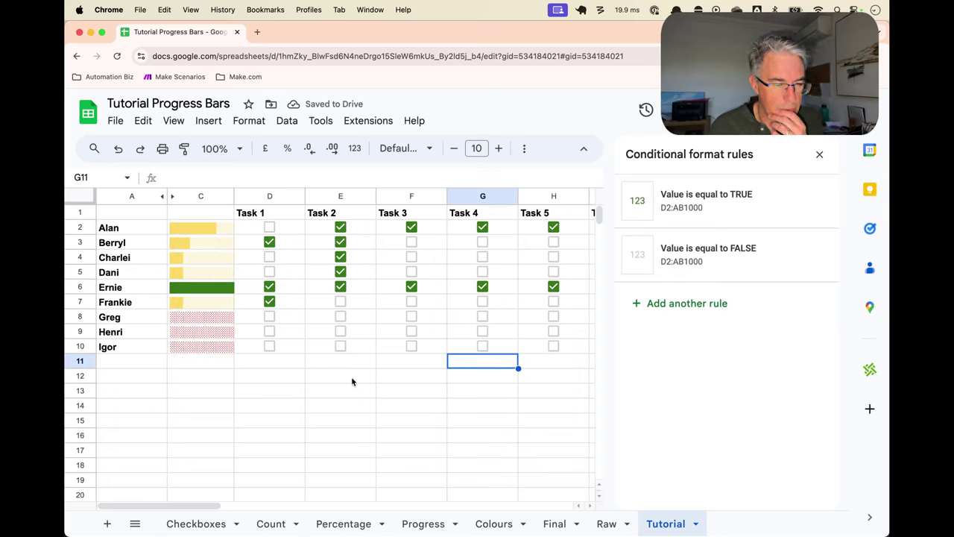
Freeze the sheet's columns up to column C and check it by moving sideways through the tasks
click(207, 194)
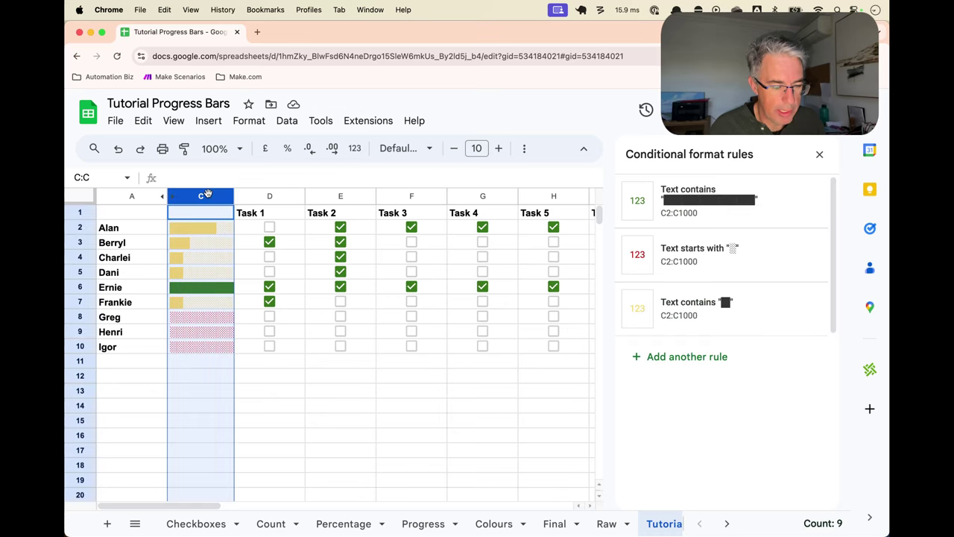
right_click(207, 194)
scroll(282, 372, down, 3)
mouse_move(323, 520)
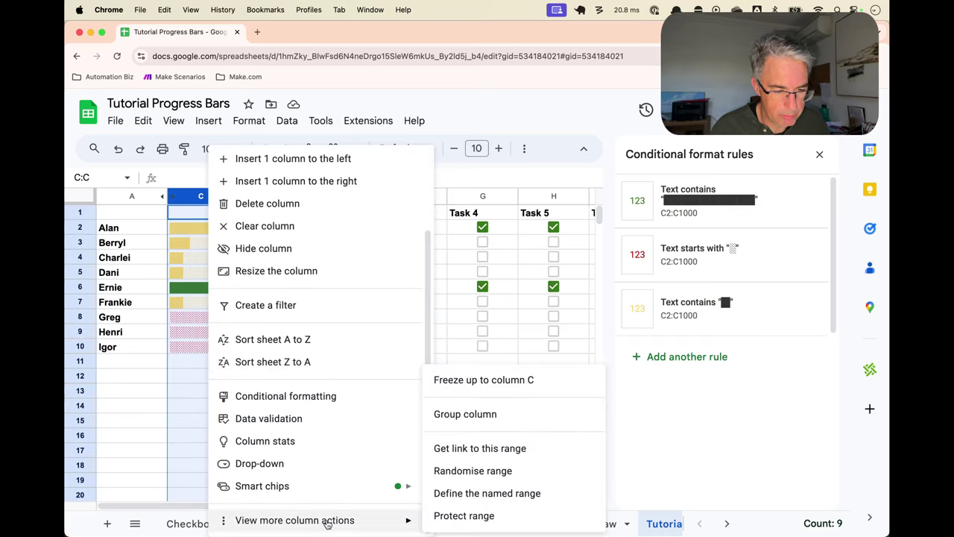
click(518, 382)
scroll(313, 283, right, 3)
scroll(290, 276, left, 3)
Freeze the sheet up to row 1 and check that the headers hold while moving through the rows
click(79, 213)
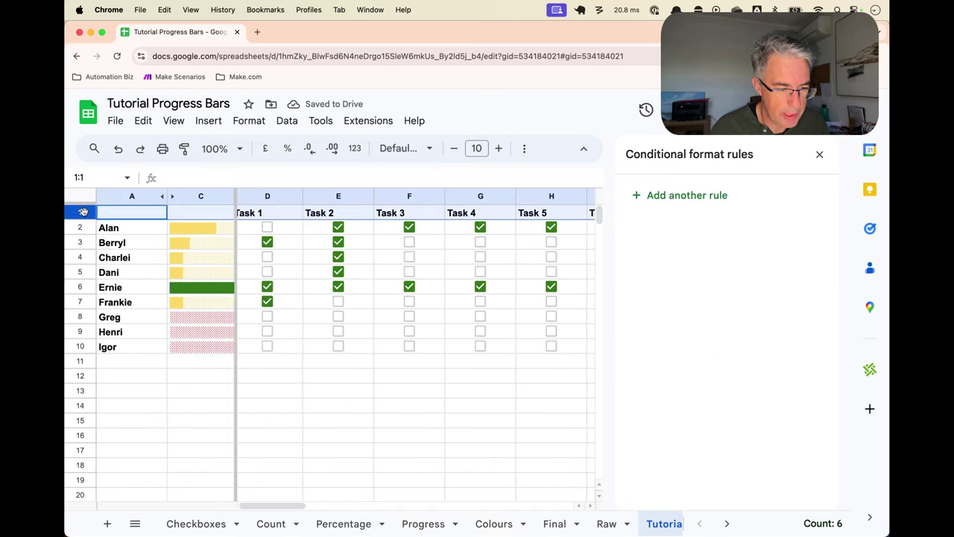
right_click(80, 212)
mouse_move(234, 519)
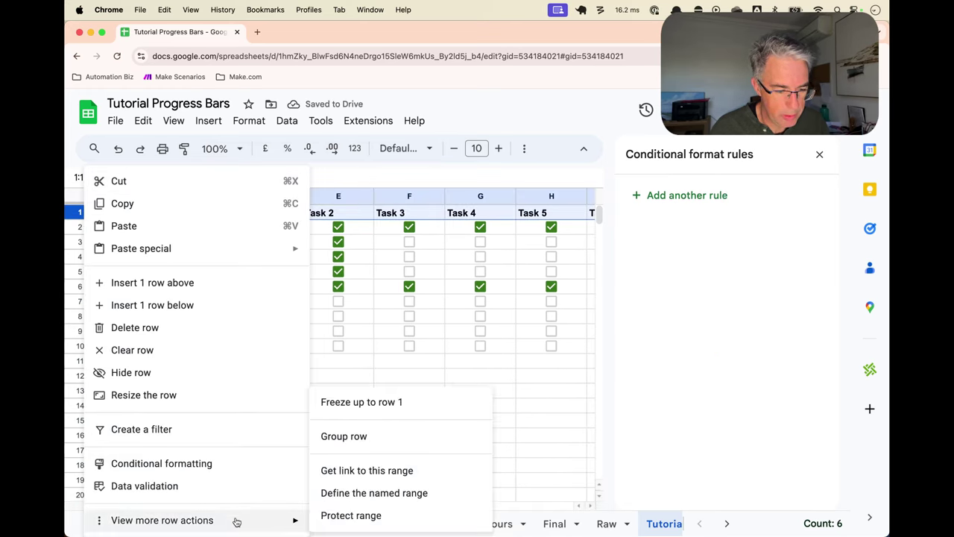
click(383, 402)
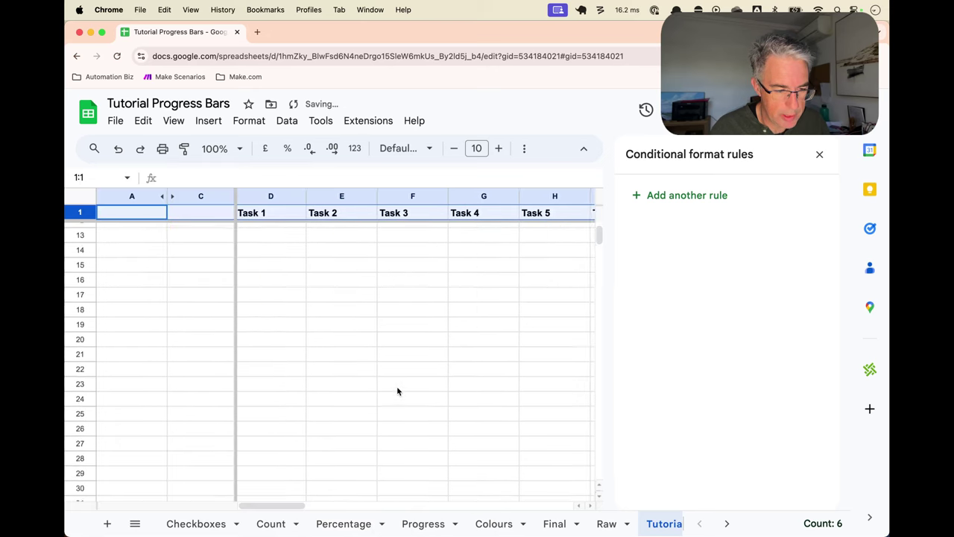
scroll(397, 391, right, 3)
scroll(398, 391, left, 3)
scroll(397, 391, down, 5)
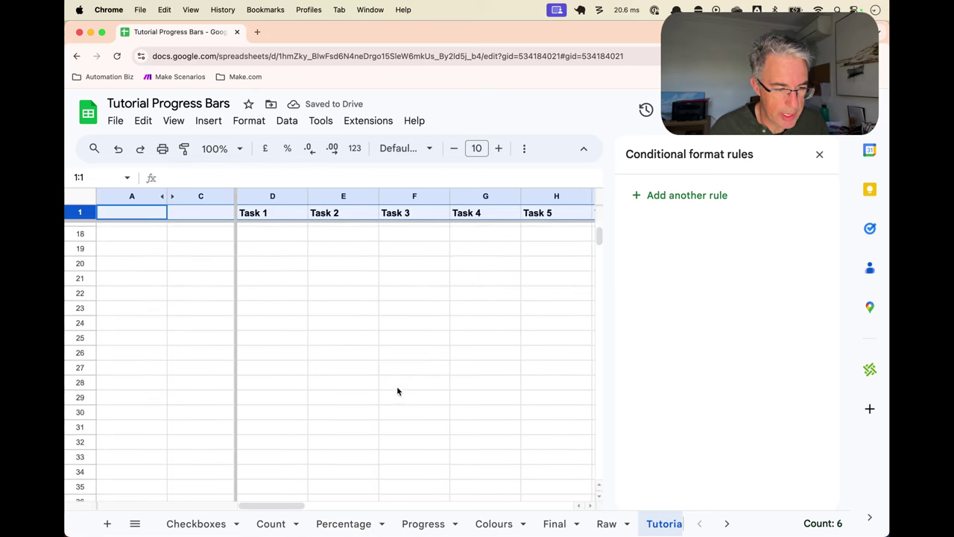
scroll(397, 392, up, 5)
click(370, 319)
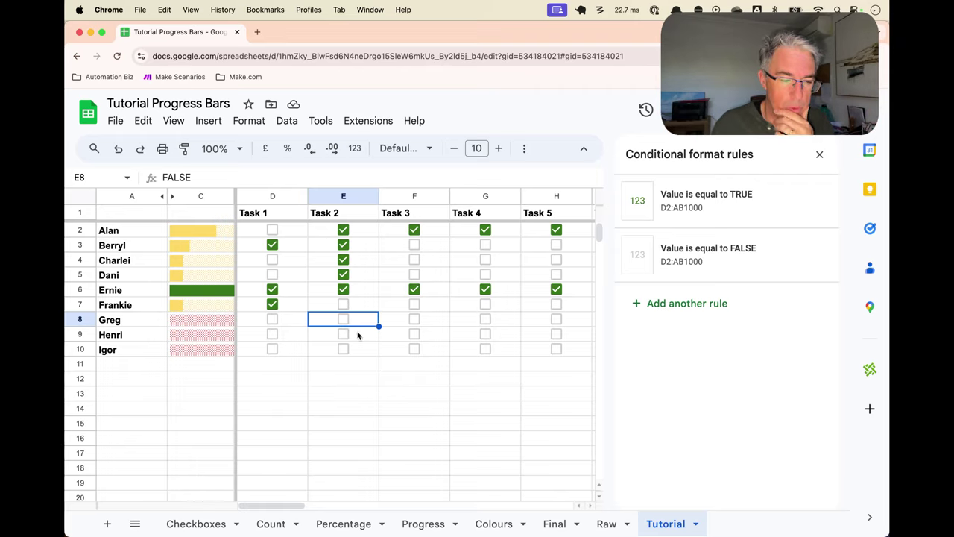
Add a new task column by entering the header Task 7 in J1
scroll(358, 335, right, 5)
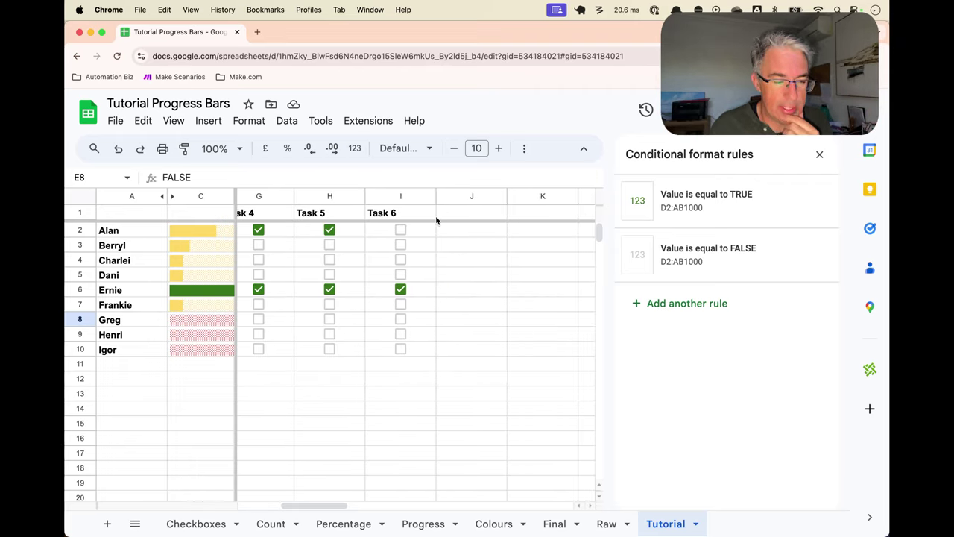
click(445, 215)
text(Task 7)
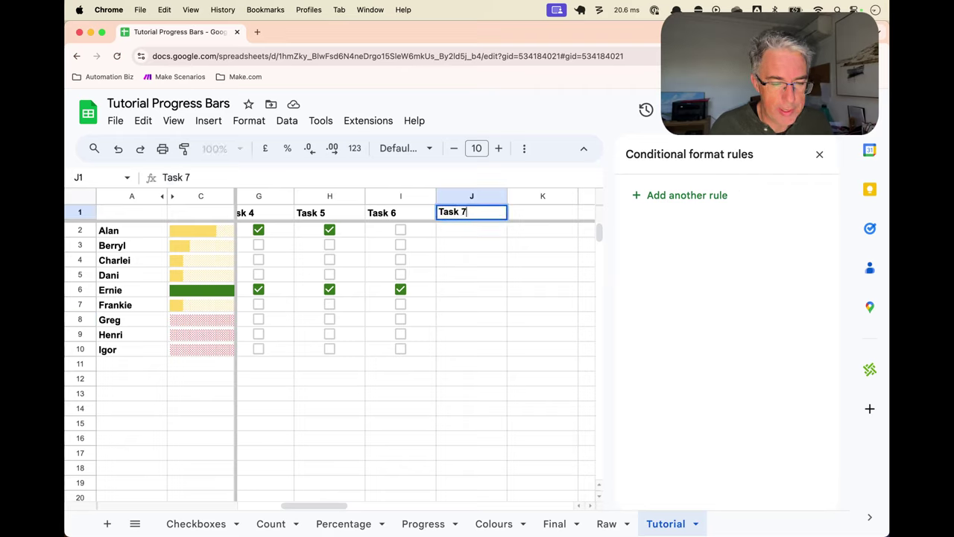
key(Tab)
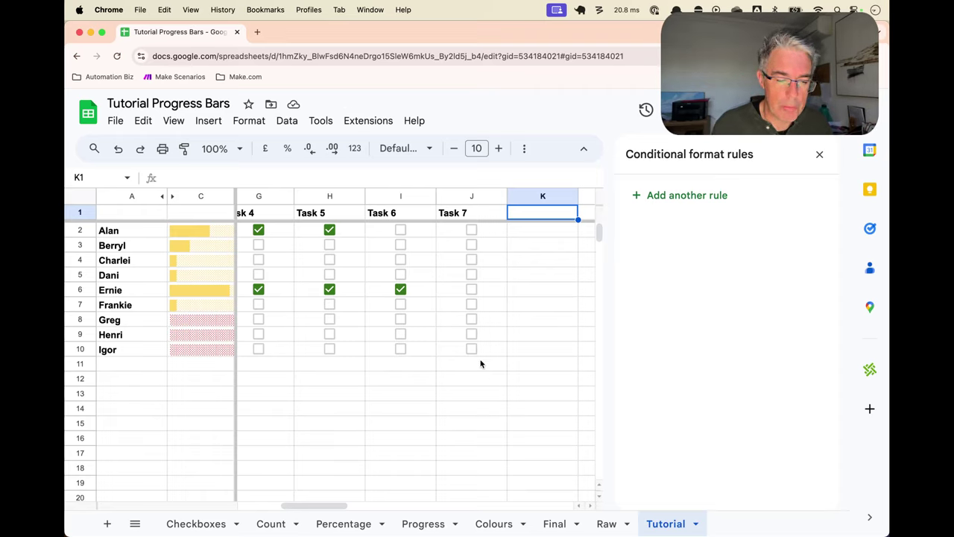
Add another person to the tracker by entering their name in A11, and check the new row
scroll(401, 365, left, 3)
click(112, 365)
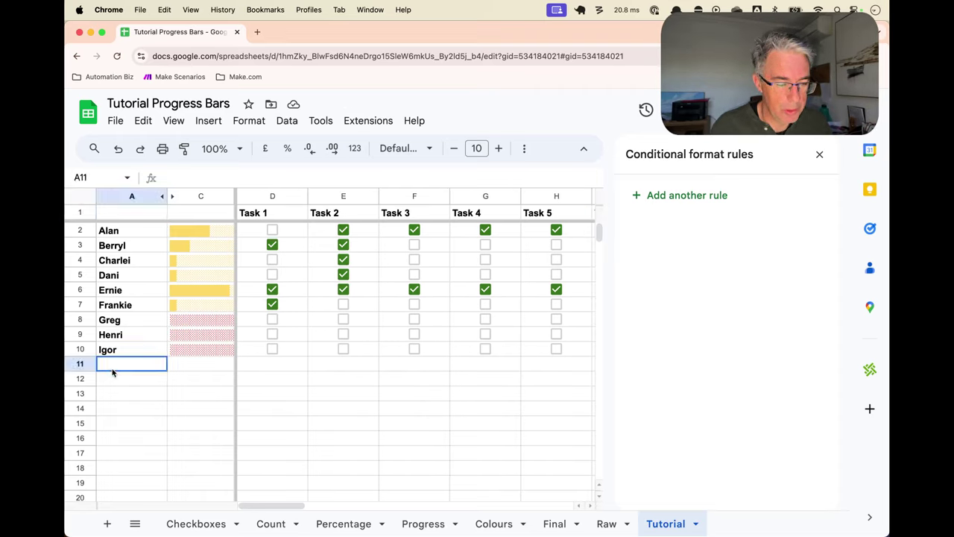
text(Dr Nic)
key(Tab)
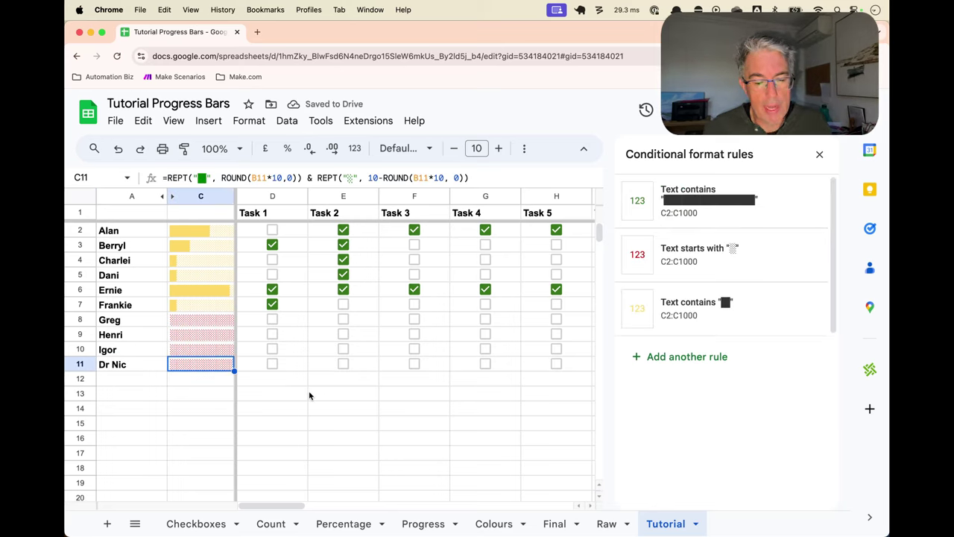
scroll(302, 373, right, 2)
scroll(291, 371, left, 2)
Tick Task 1, Task 2 and Task 3 for the person in row 11
click(273, 364)
click(338, 364)
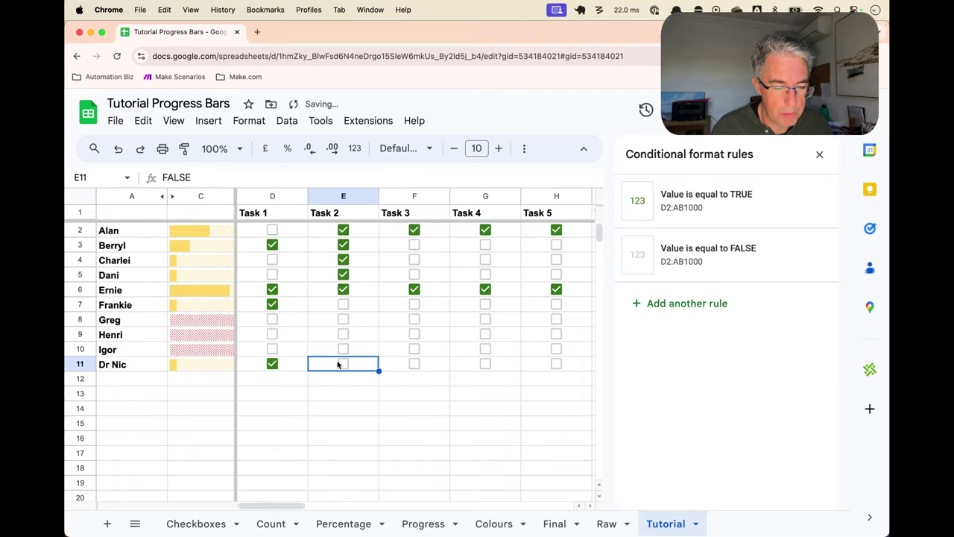
click(343, 364)
click(415, 363)
scroll(439, 372, right, 5)
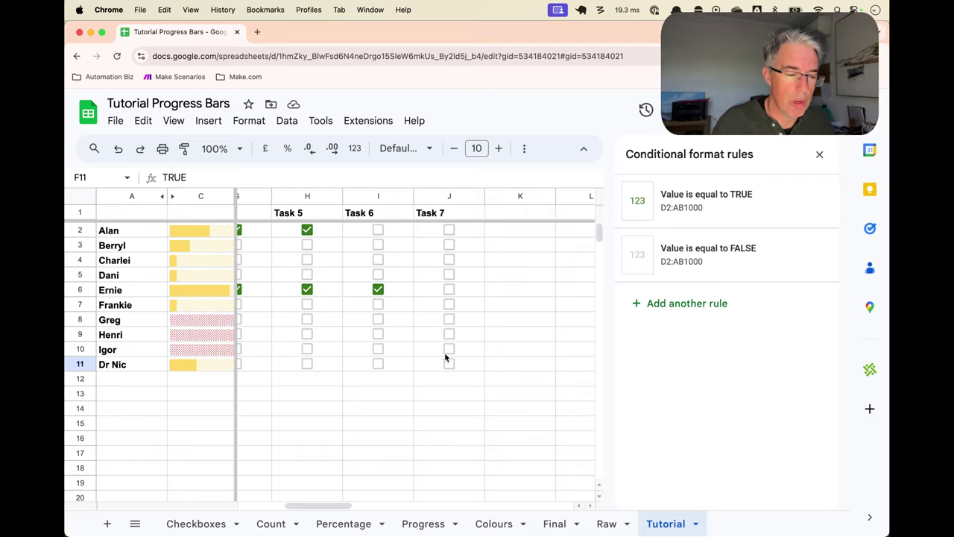
scroll(445, 358, left, 5)
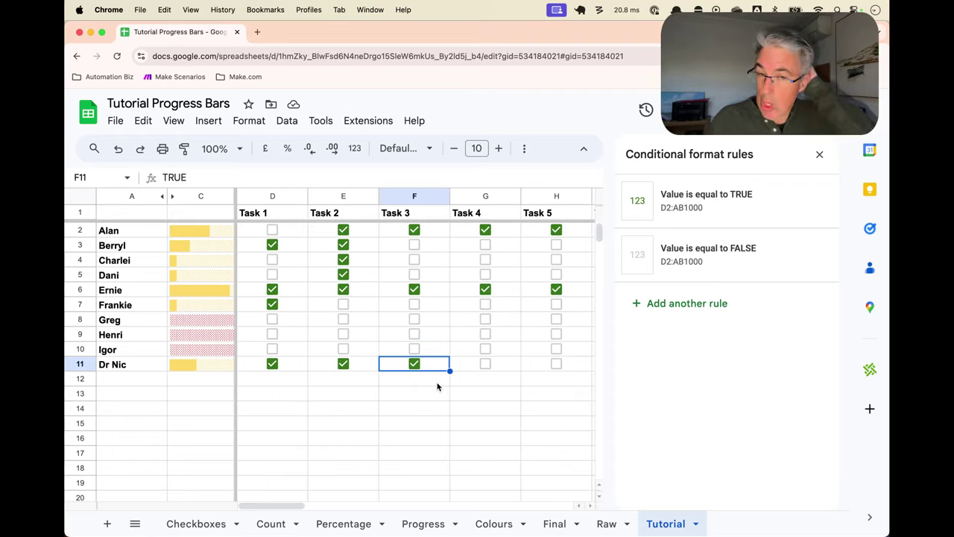
click(320, 120)
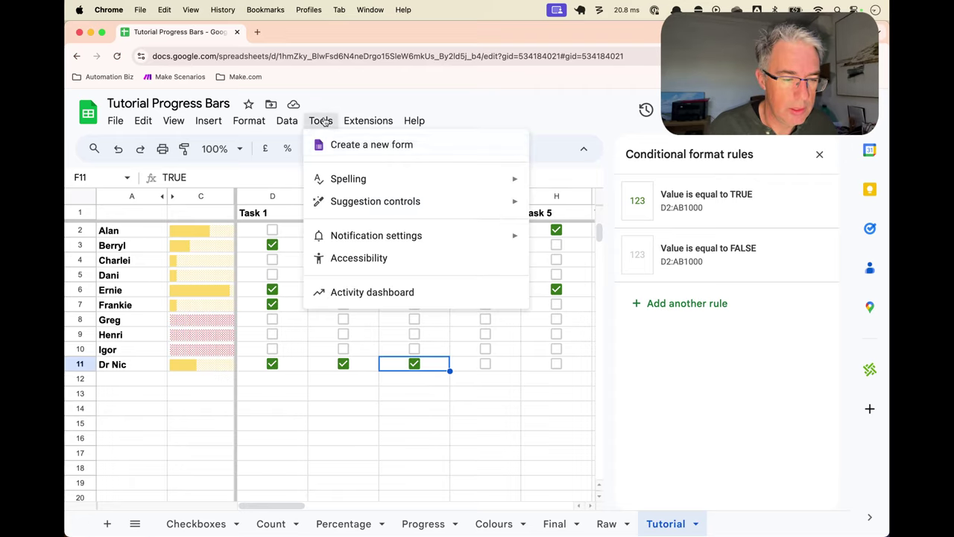
mouse_move(371, 130)
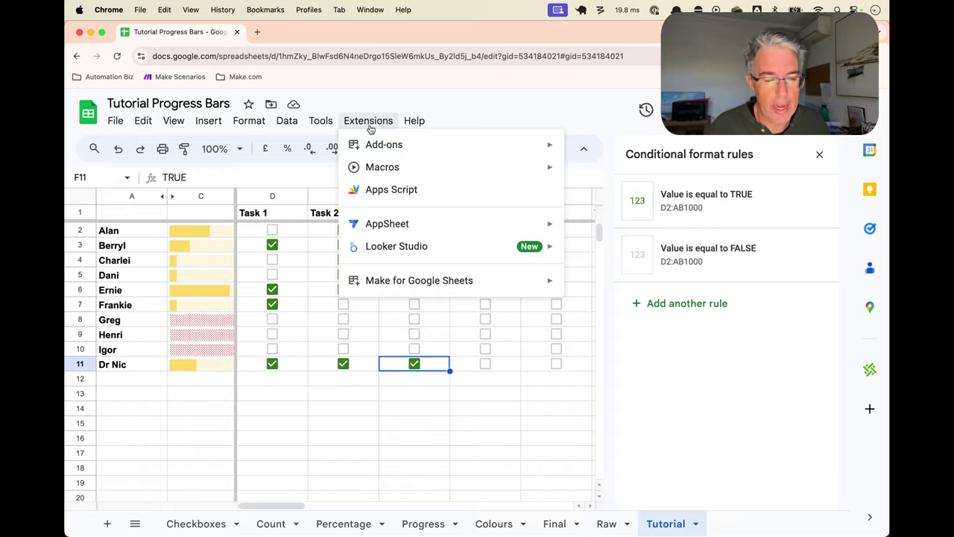
Open the spreadsheet's Apps Script project, dismiss the account notice, enlarge the page and select all the code in Code.gs
click(382, 191)
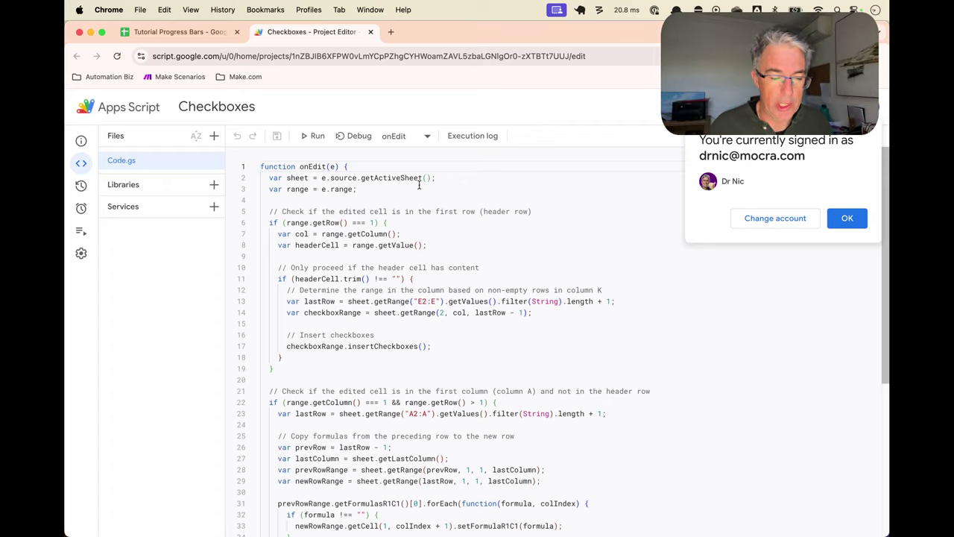
click(847, 218)
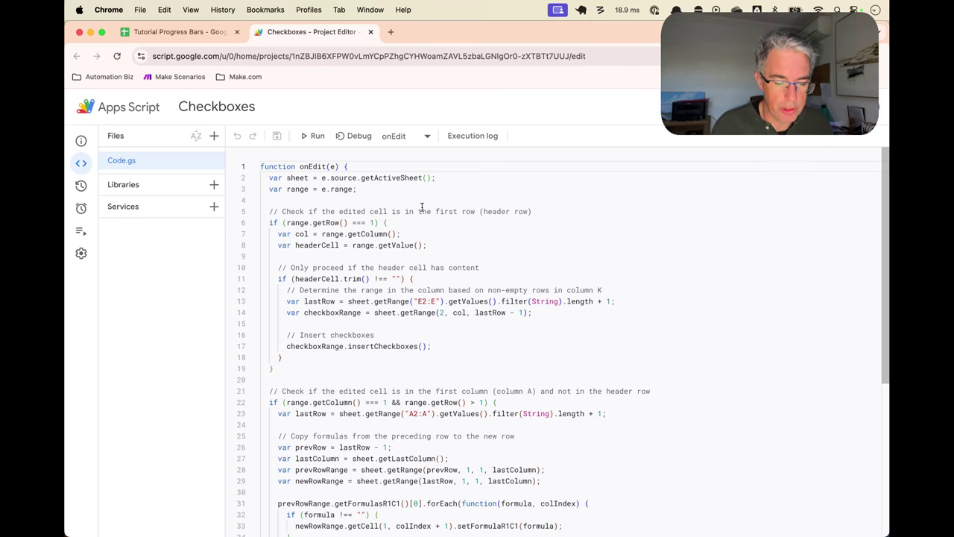
key(super+equal)
key(super+equal)
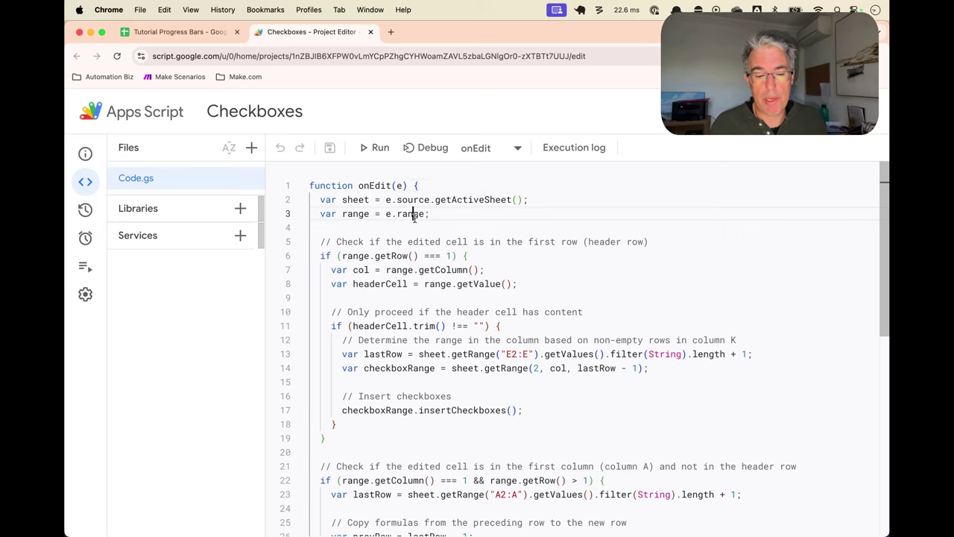
key(super+a)
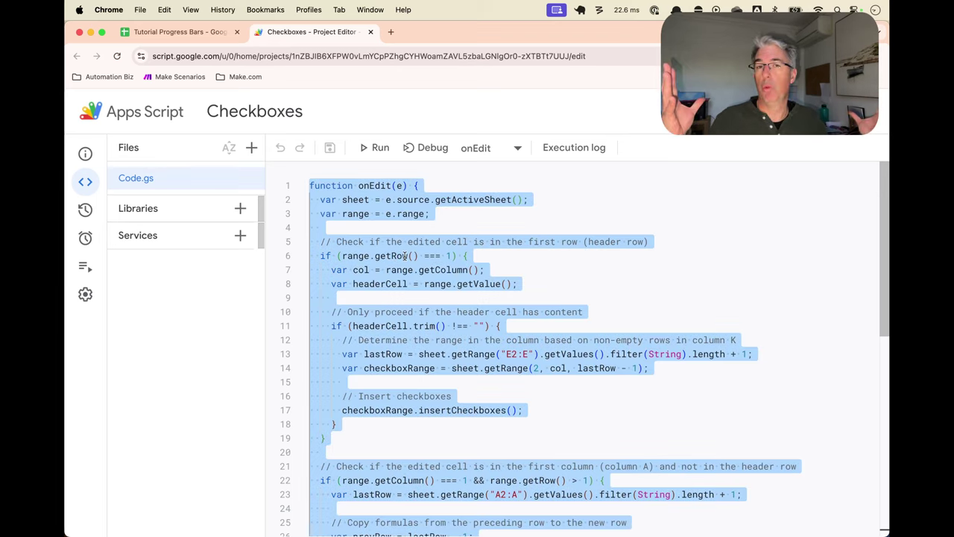
Examine the first part of the onEdit function, from the header-row check to the insertCheckboxes call for a new task column
click(419, 326)
double_click(435, 243)
drag(434, 245, 433, 319)
triple_click(389, 185)
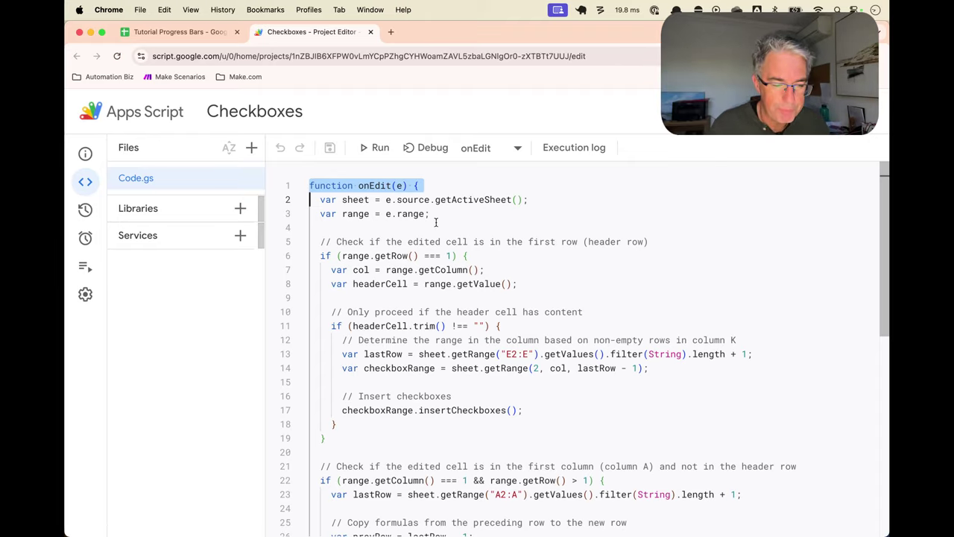
drag(312, 256, 415, 439)
click(432, 443)
triple_click(417, 255)
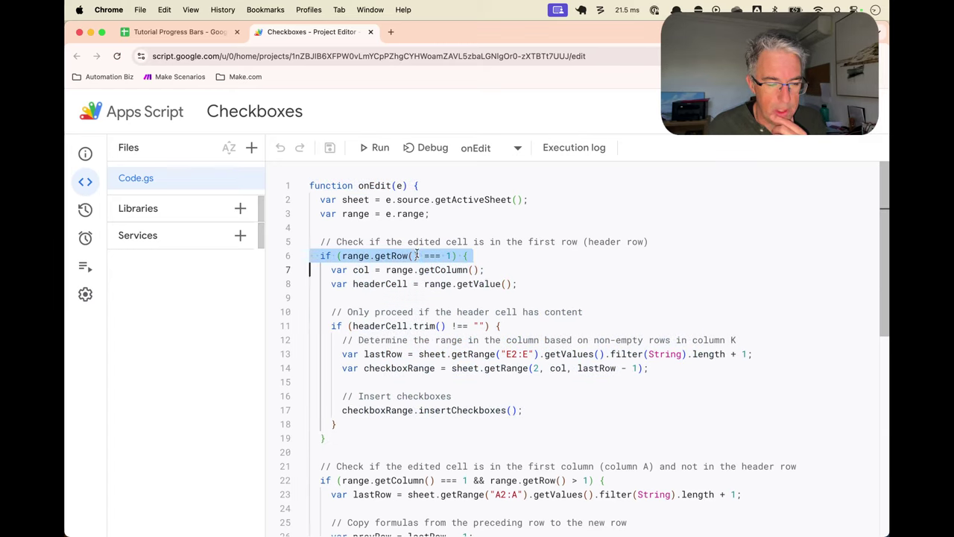
drag(416, 255, 407, 419)
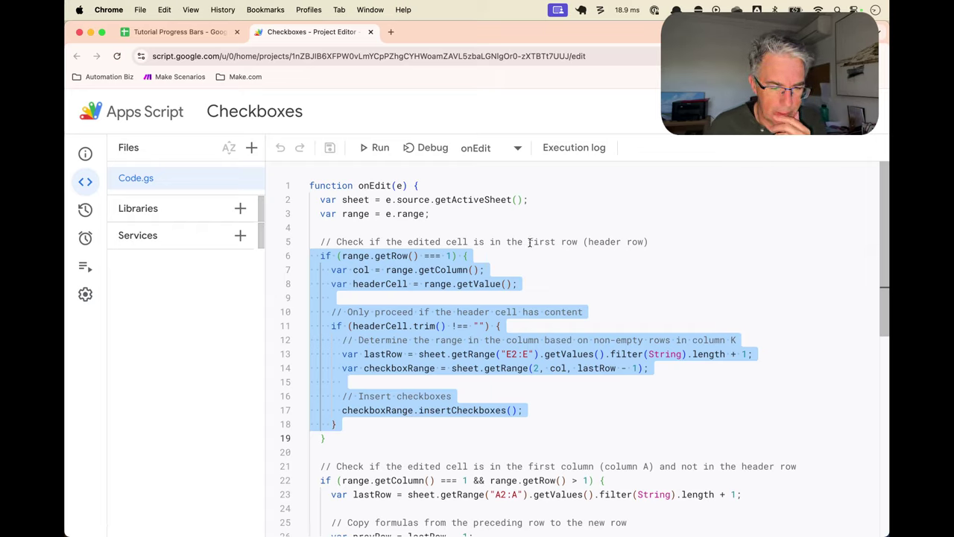
click(577, 257)
click(515, 326)
drag(514, 326, 512, 387)
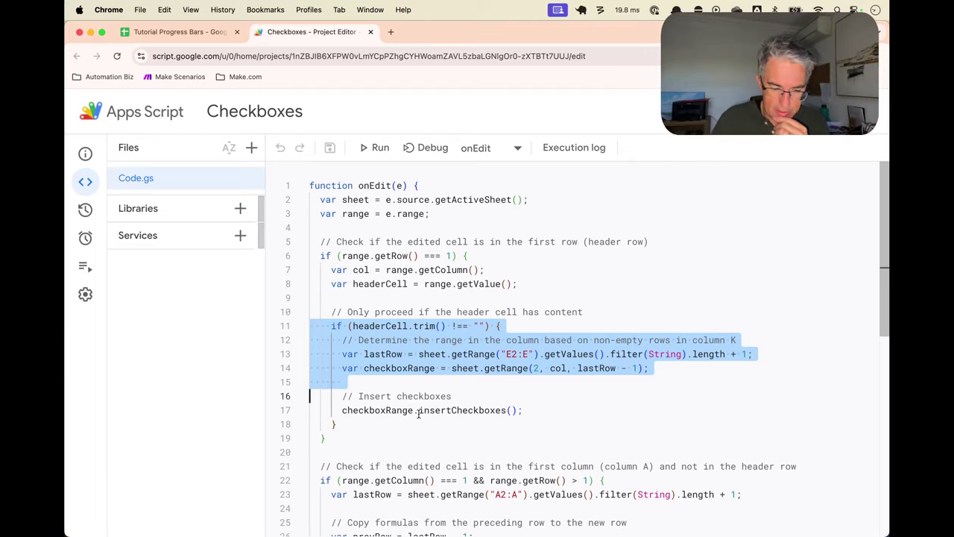
double_click(492, 410)
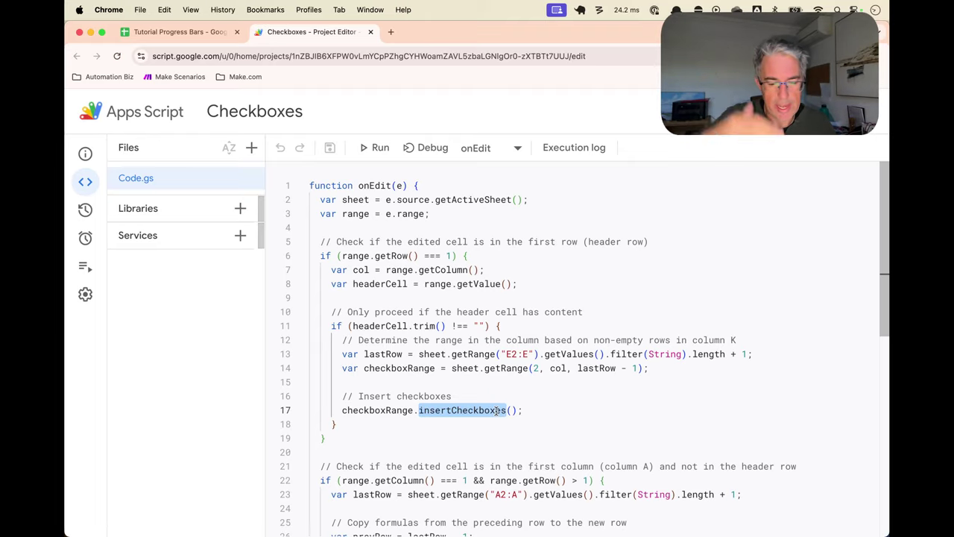
Examine the column A part of onEdit, which copies formulas to a new person's row and finds the columns with checkboxes
click(485, 442)
scroll(486, 443, down, 2)
scroll(486, 443, down, 5)
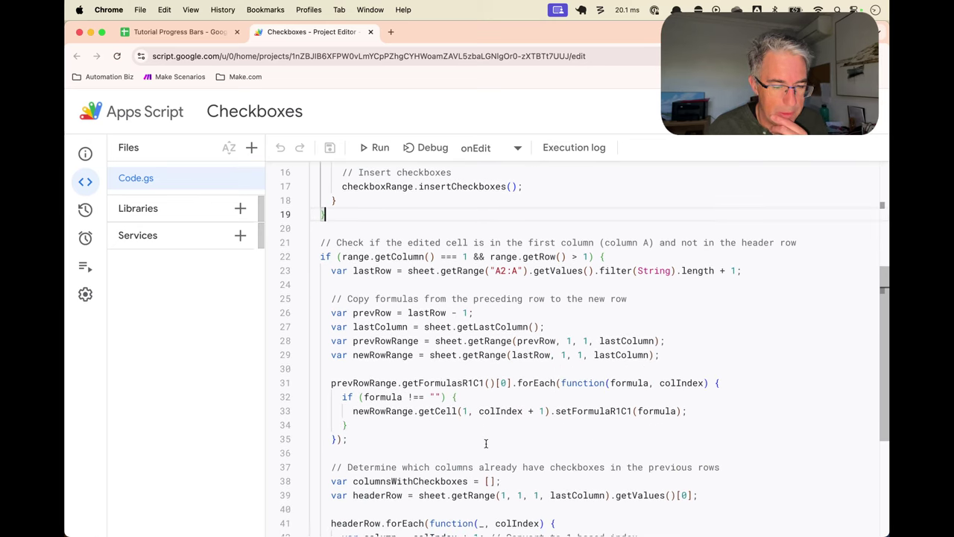
drag(461, 243, 458, 428)
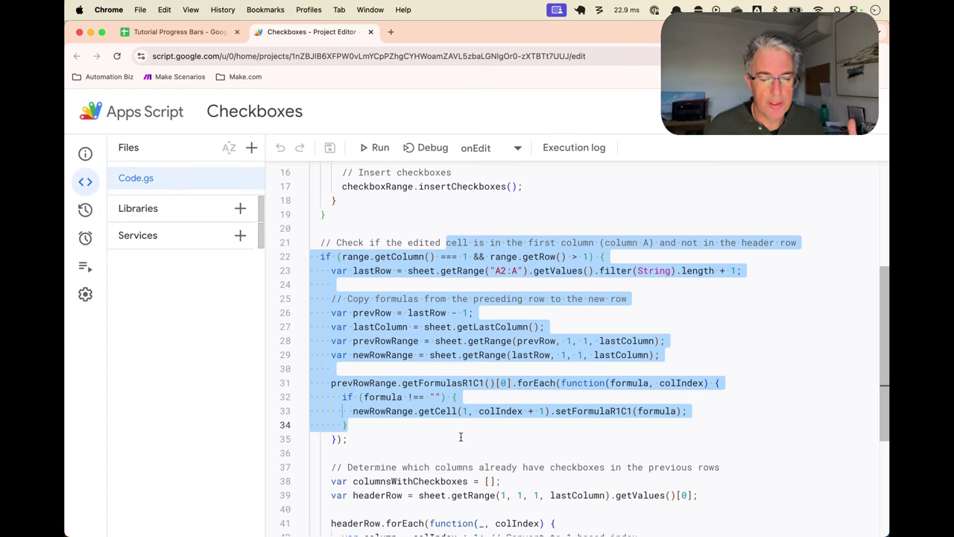
click(459, 432)
scroll(457, 426, down, 1)
drag(456, 423, 445, 333)
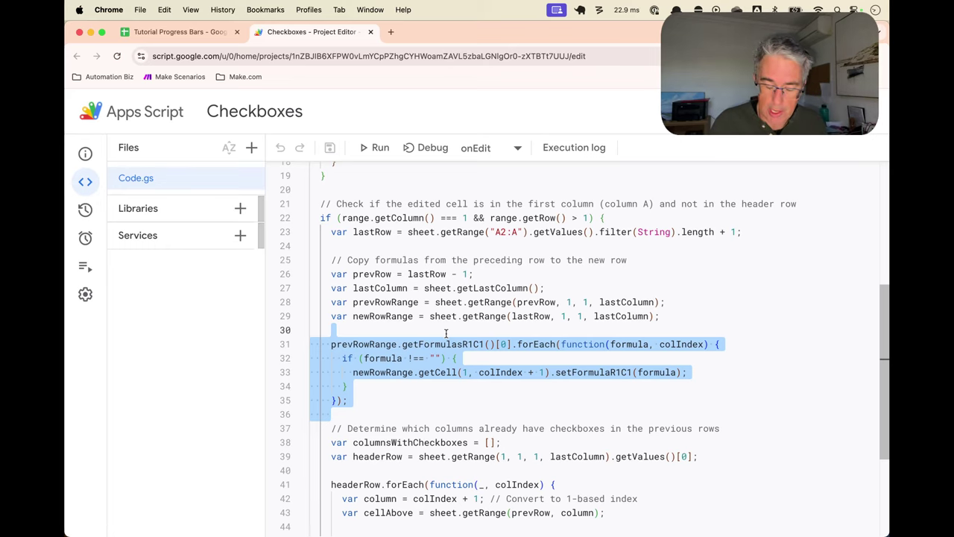
scroll(446, 333, down, 3)
drag(403, 319, 417, 475)
triple_click(427, 444)
scroll(533, 457, down, 2)
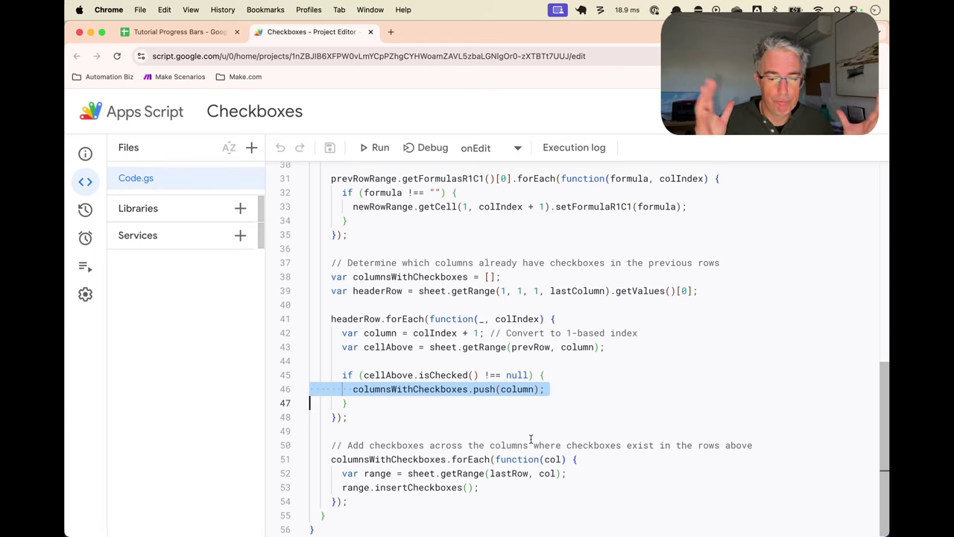
Review the script back up to its beginning, return to the Tutorial Progress Bars spreadsheet and check where Apps Script is opened
scroll(522, 389, up, 5)
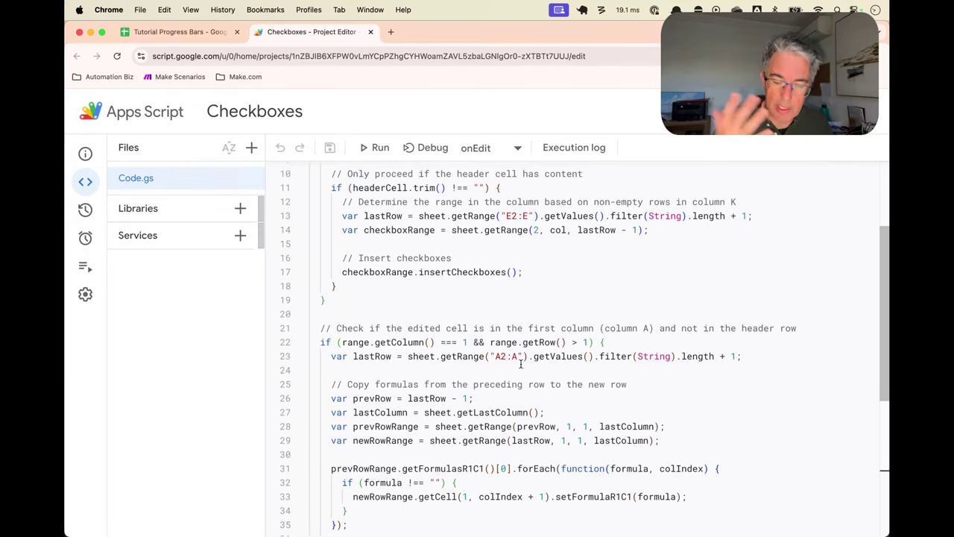
scroll(521, 363, up, 3)
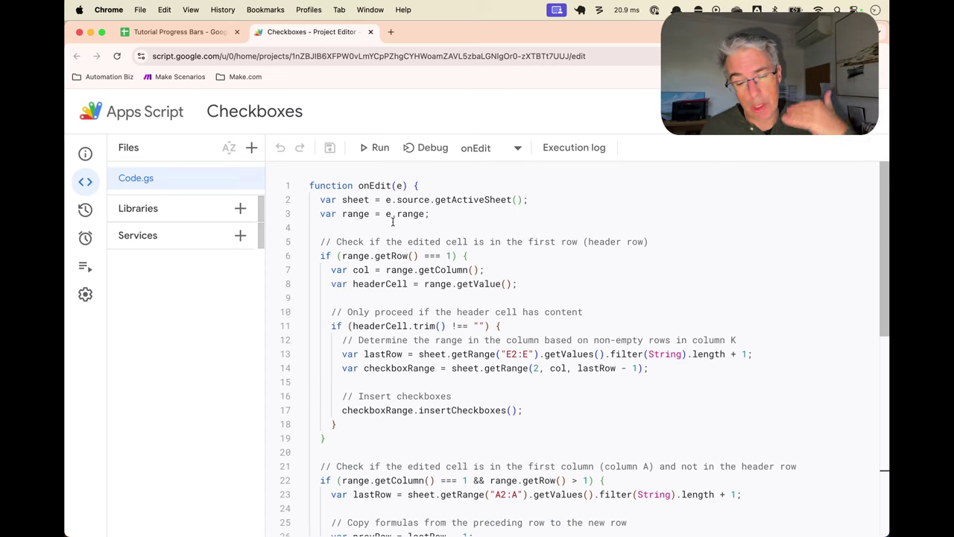
click(180, 32)
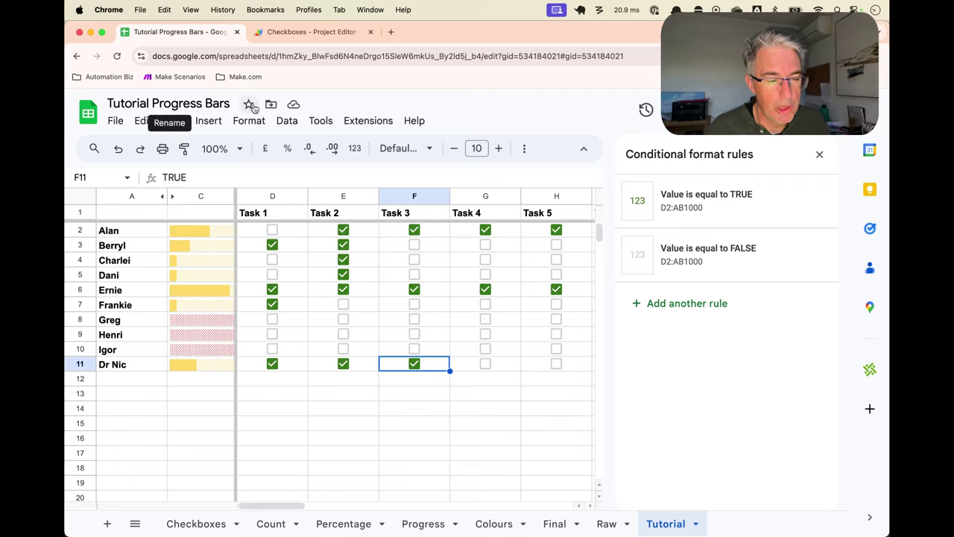
click(369, 121)
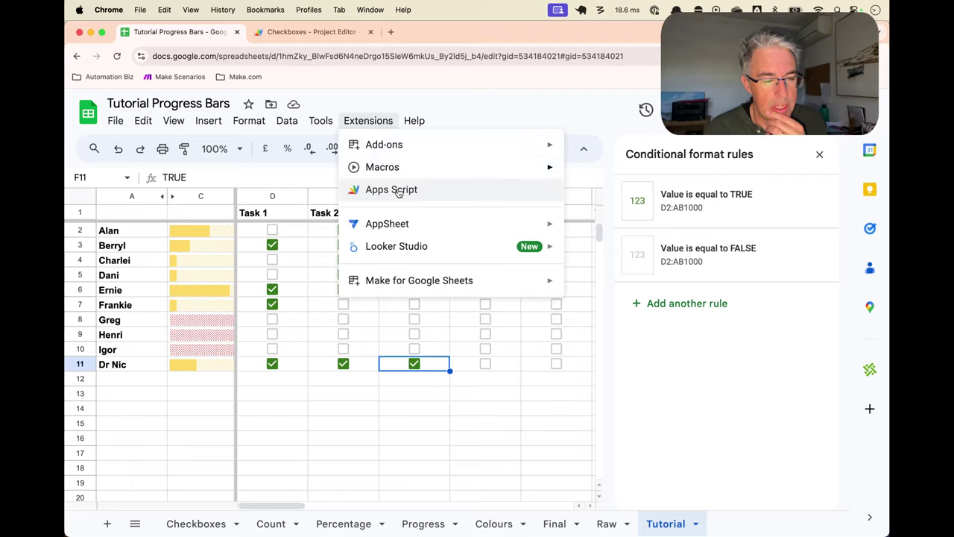
click(482, 107)
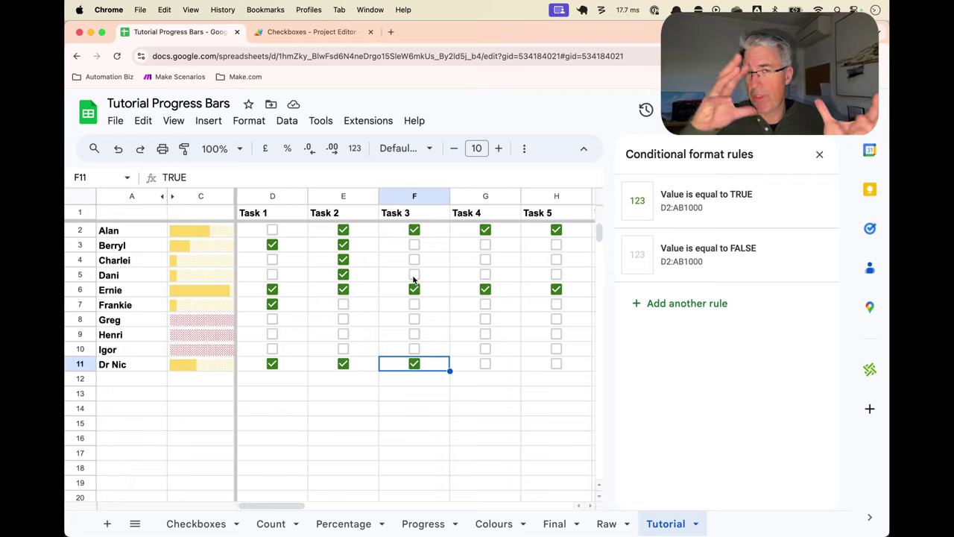
Unhide column B to view its count and completion fractions, hide it again and select A12
click(167, 196)
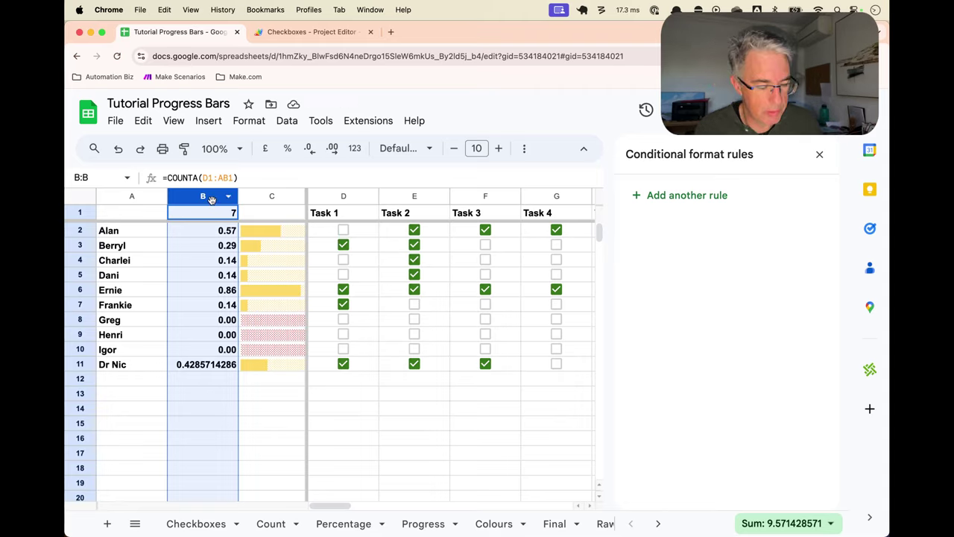
right_click(212, 199)
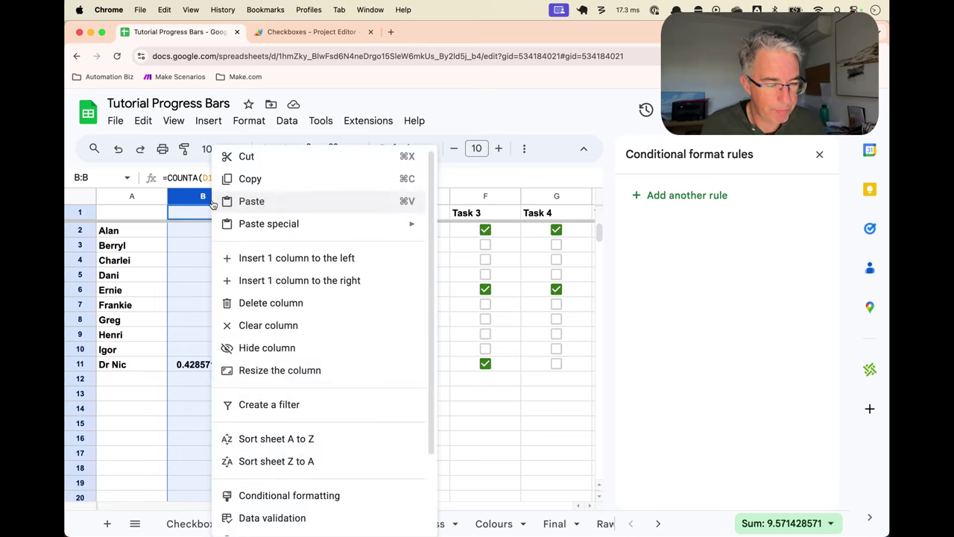
click(280, 347)
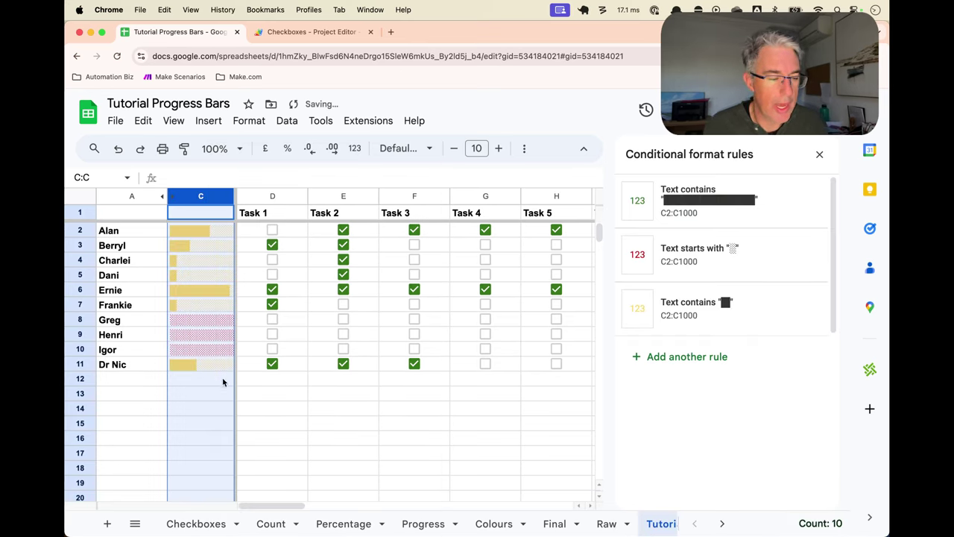
click(136, 378)
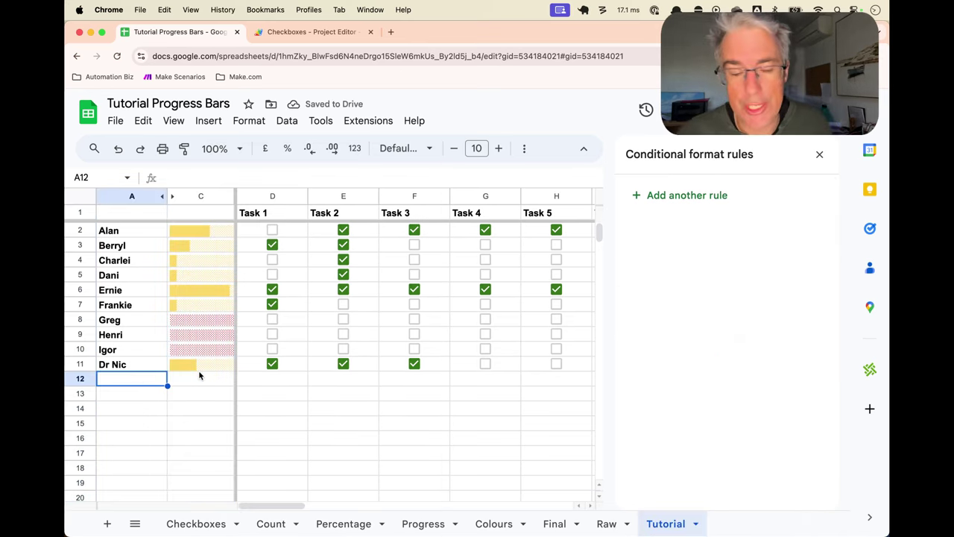